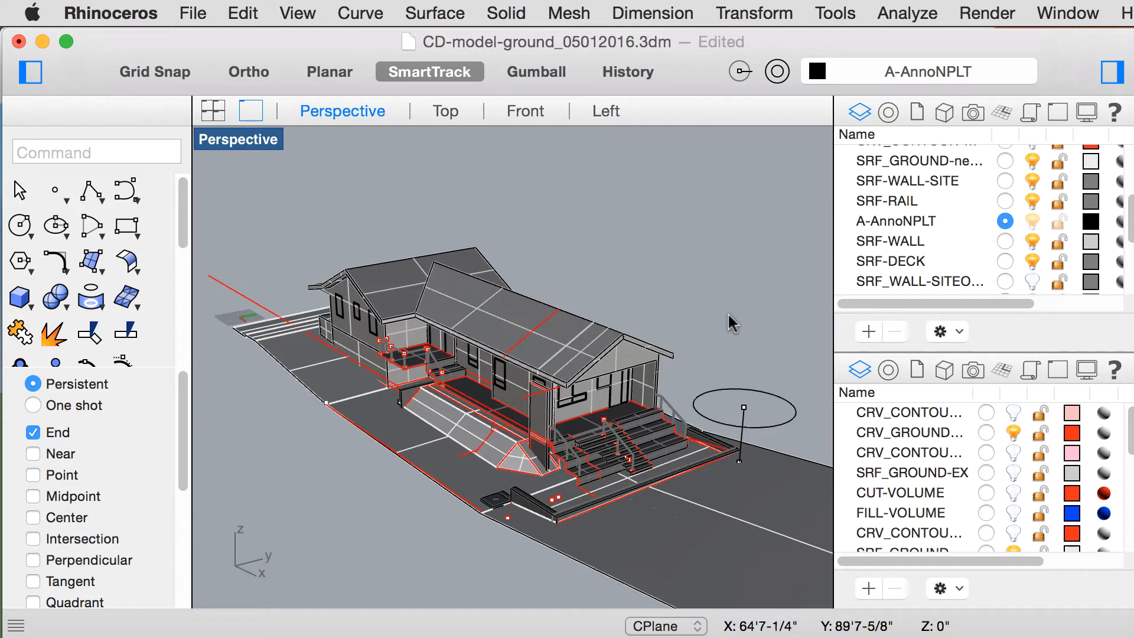
scroll(886, 269, "down", 5)
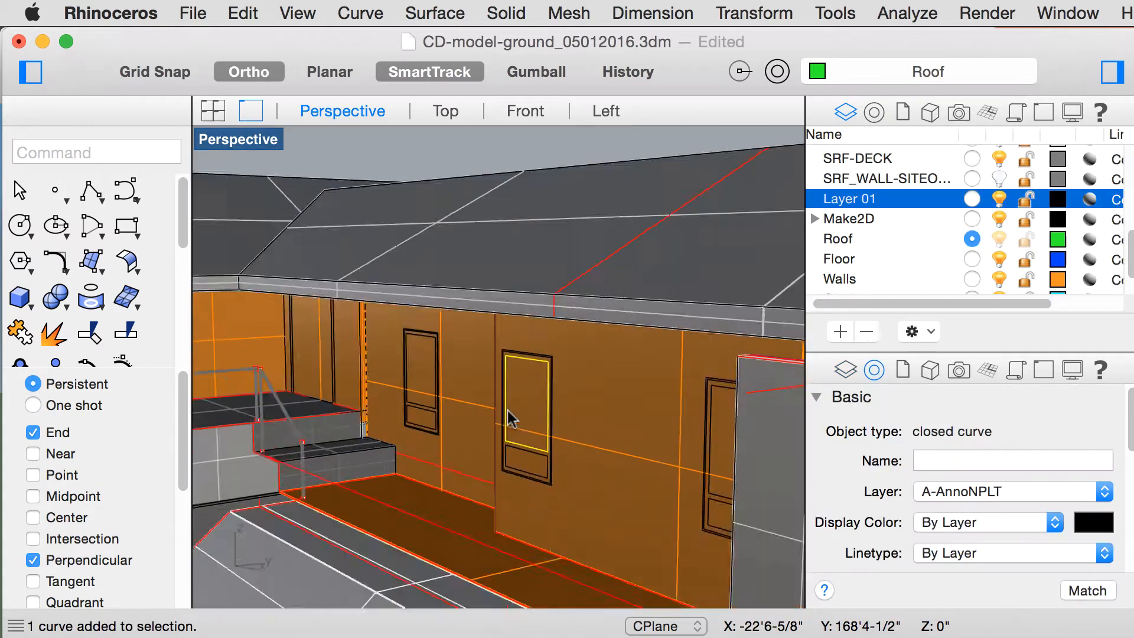
scroll(508, 410, "down", 5)
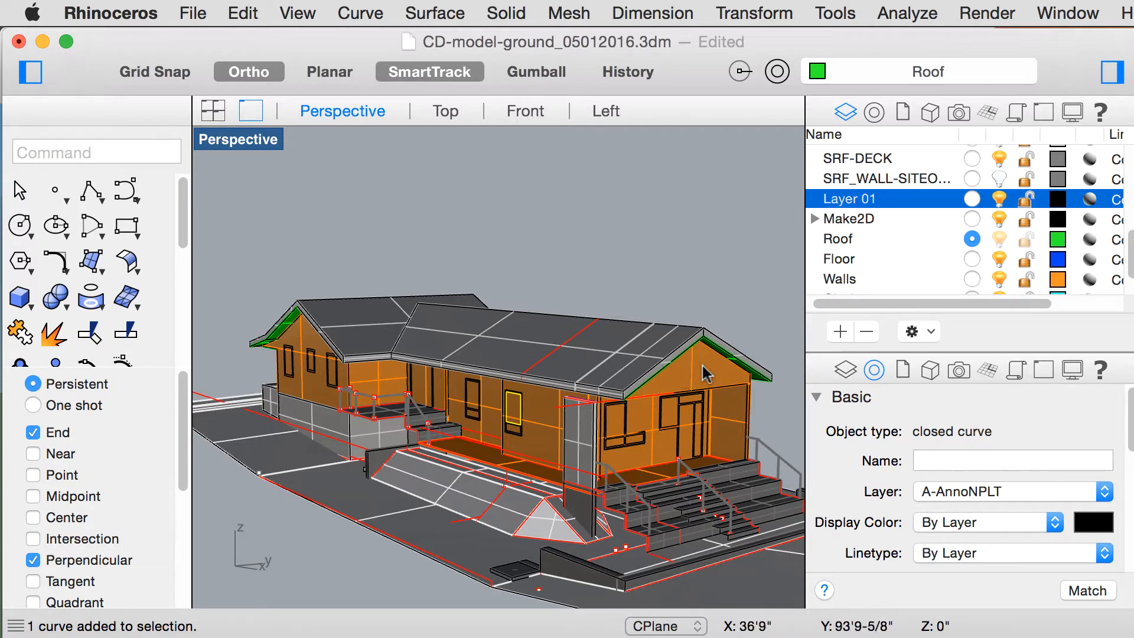
scroll(710, 374, "up", 3)
scroll(452, 440, "up", 3)
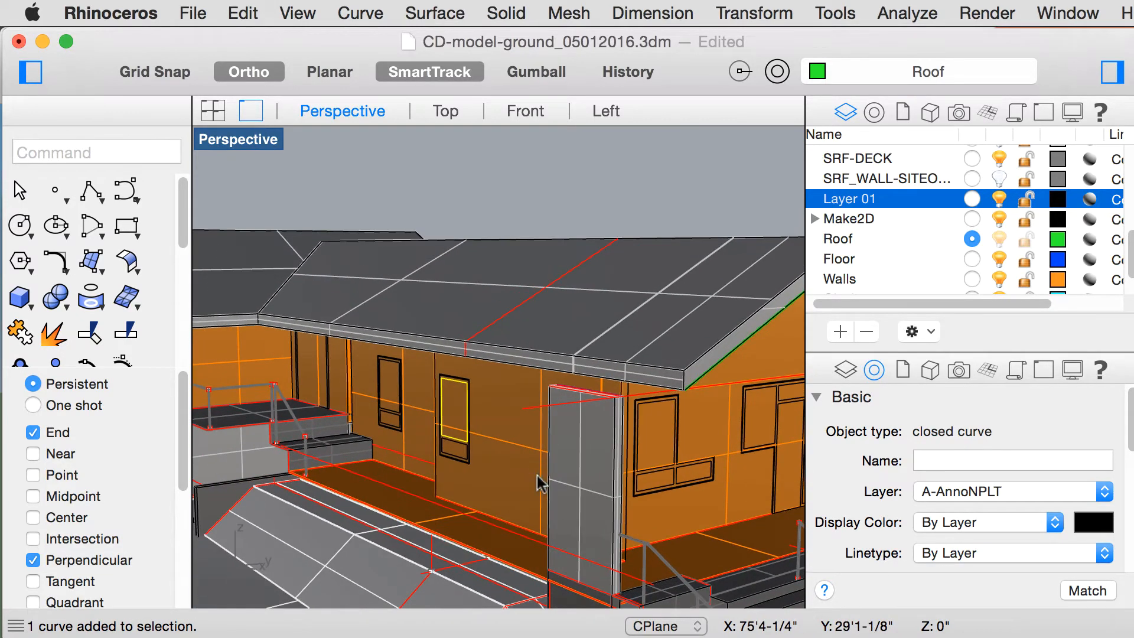
scroll(438, 449, "up", 3)
scroll(438, 449, "down", 2)
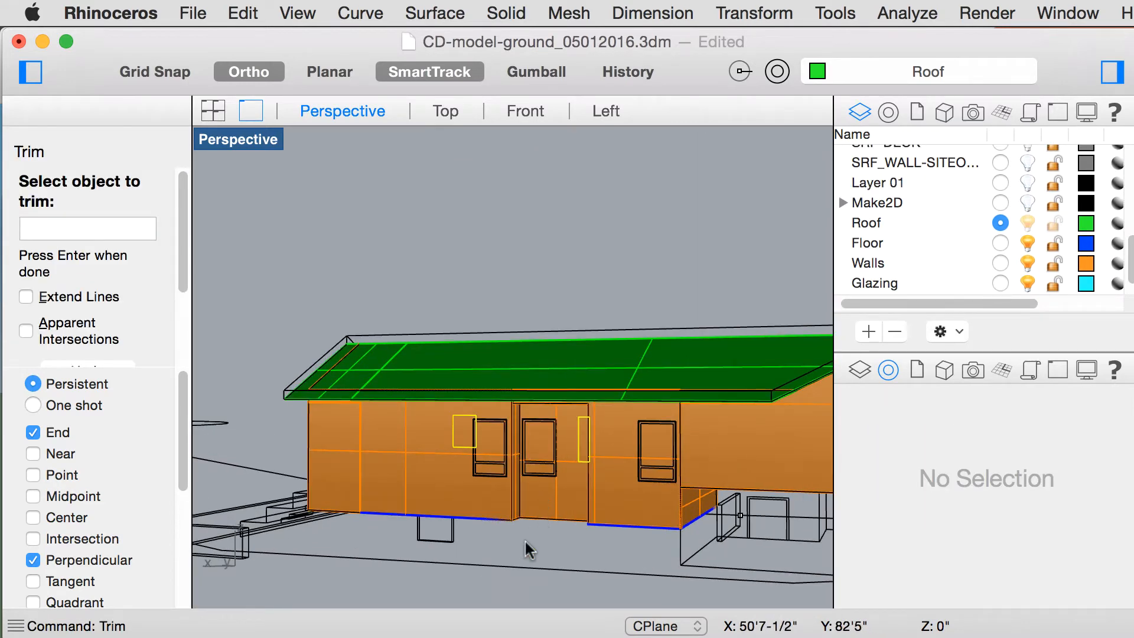
key("Return")
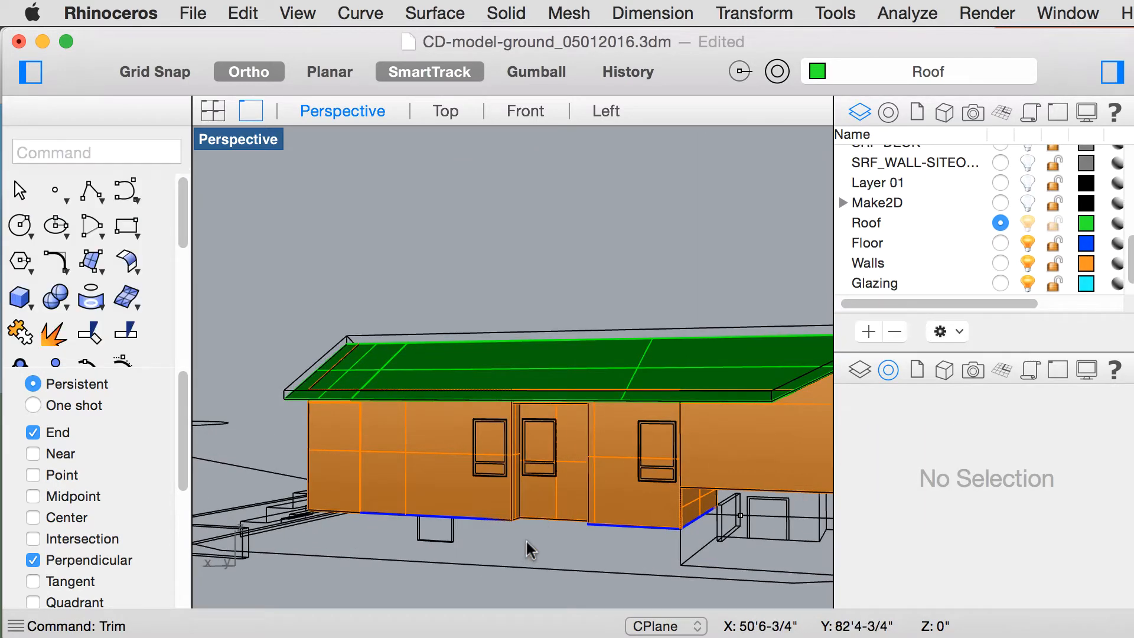
type("split")
key("Return")
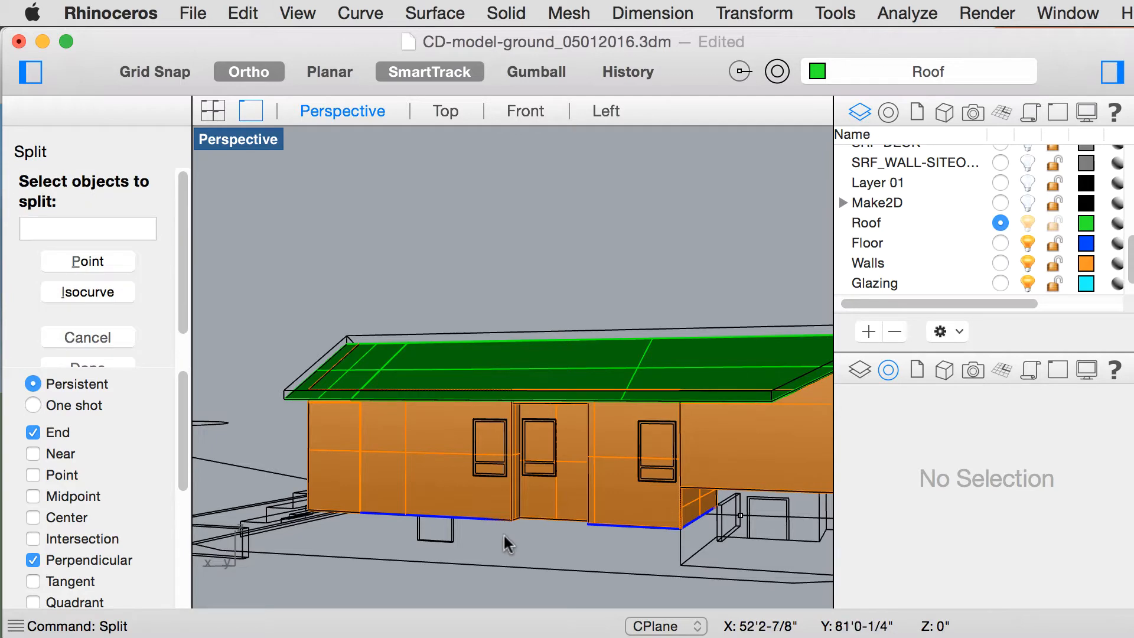
key("Escape")
scroll(484, 476, "up", 3)
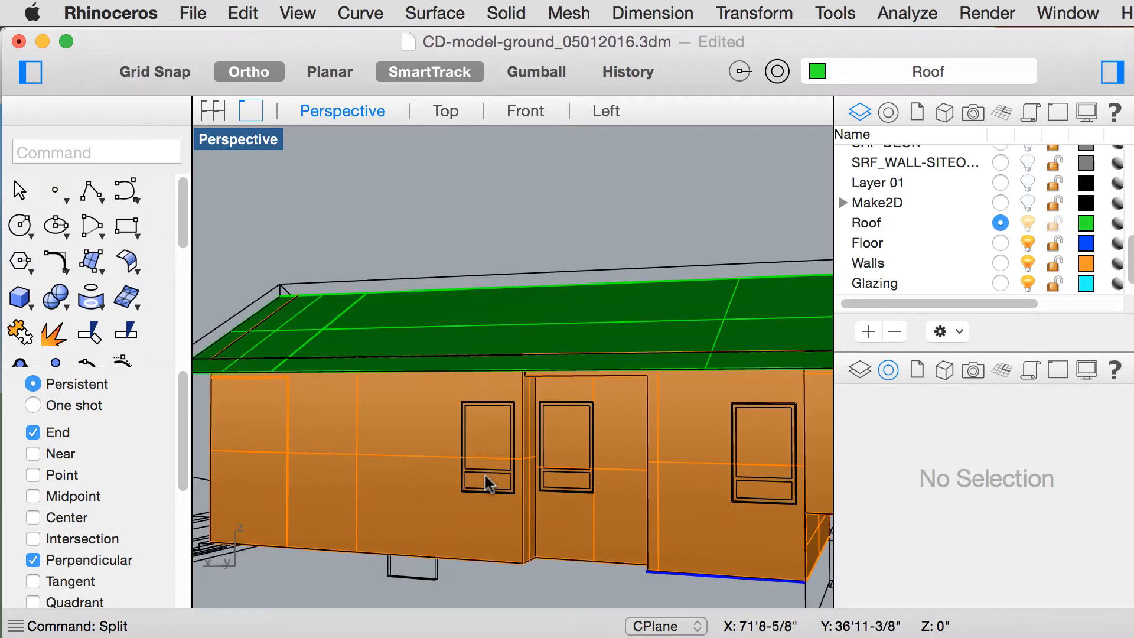
left_click(474, 446)
key("Escape")
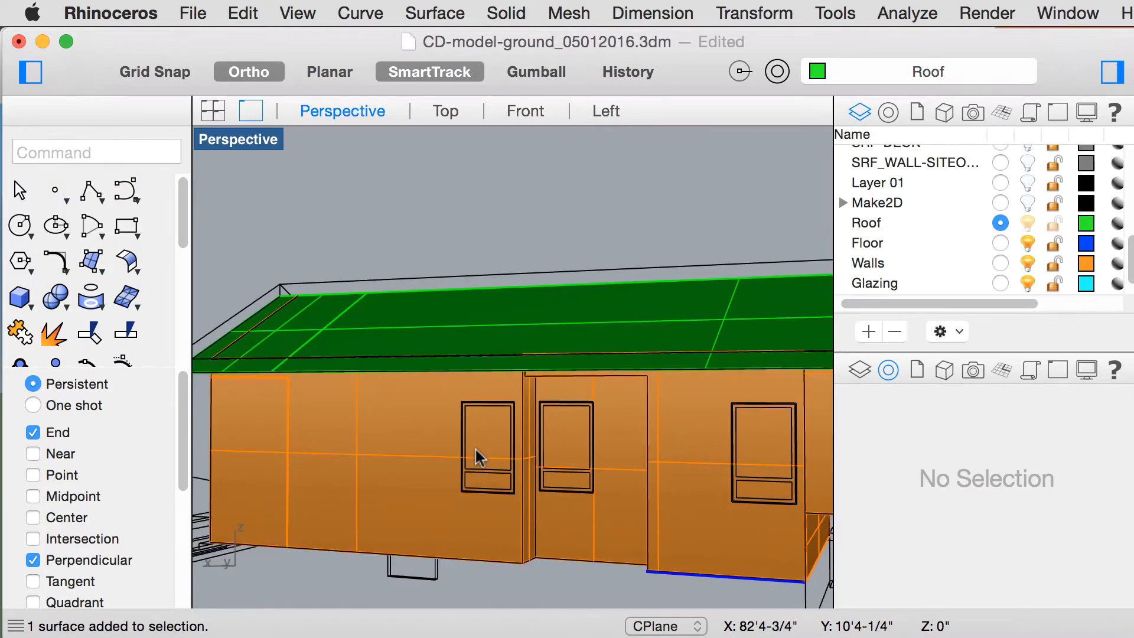
Split the front wall surface beside the recess using its window's upper and lower pane outlines as cutting curves
type("Split")
key("Return")
left_click(430, 456)
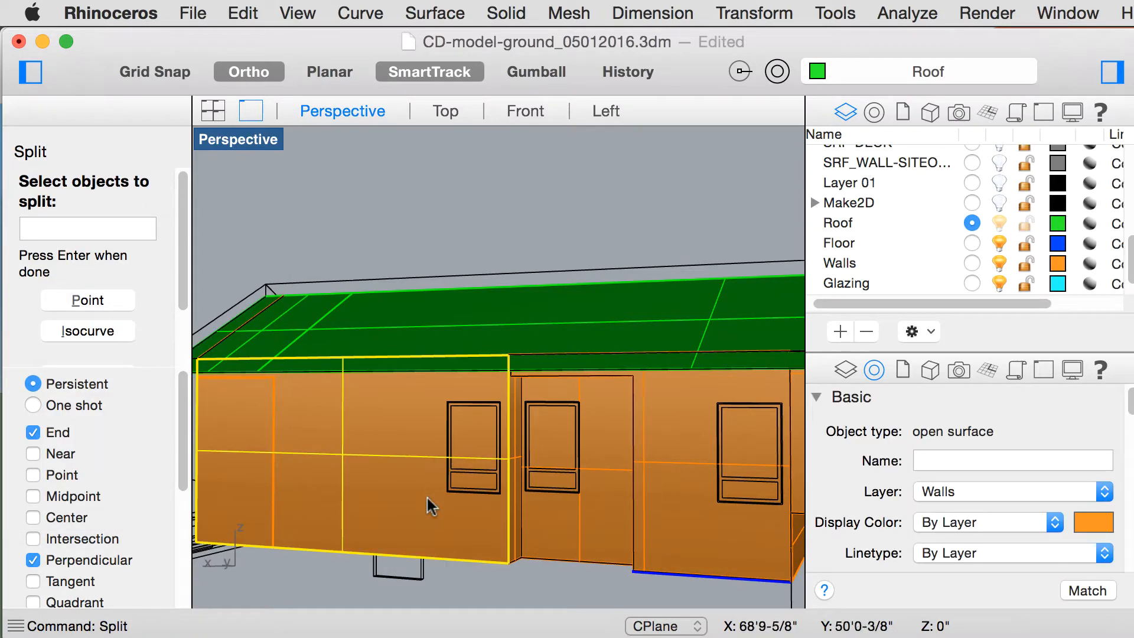
key("Return")
left_click(466, 473)
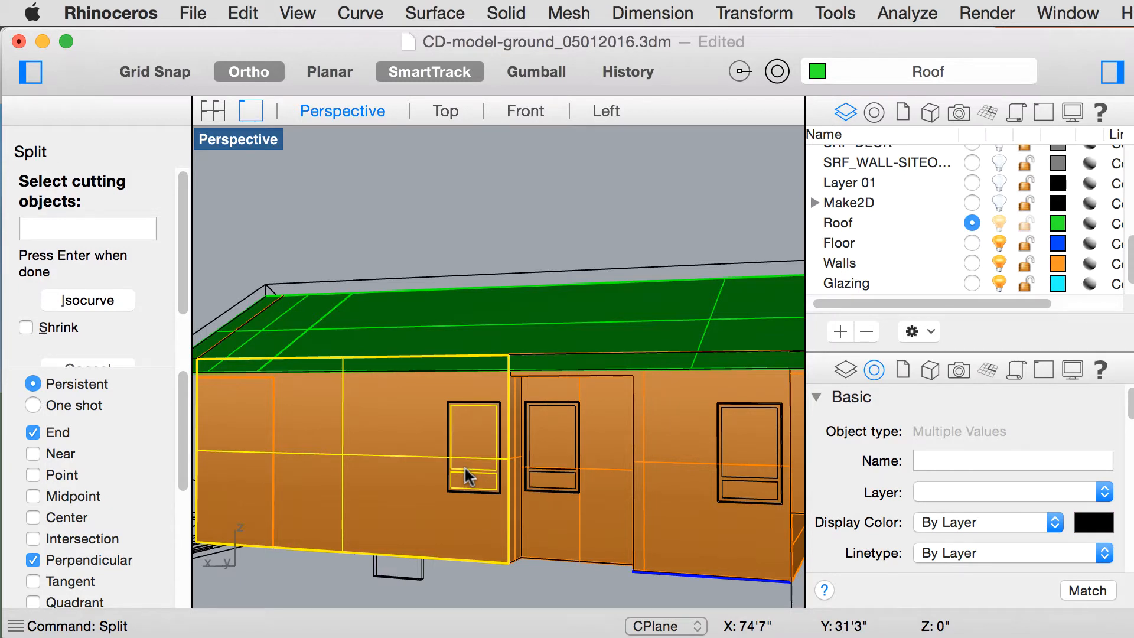
key("Return")
Move the window's split upper and lower pane surfaces to the Glazing layer
left_click(489, 450)
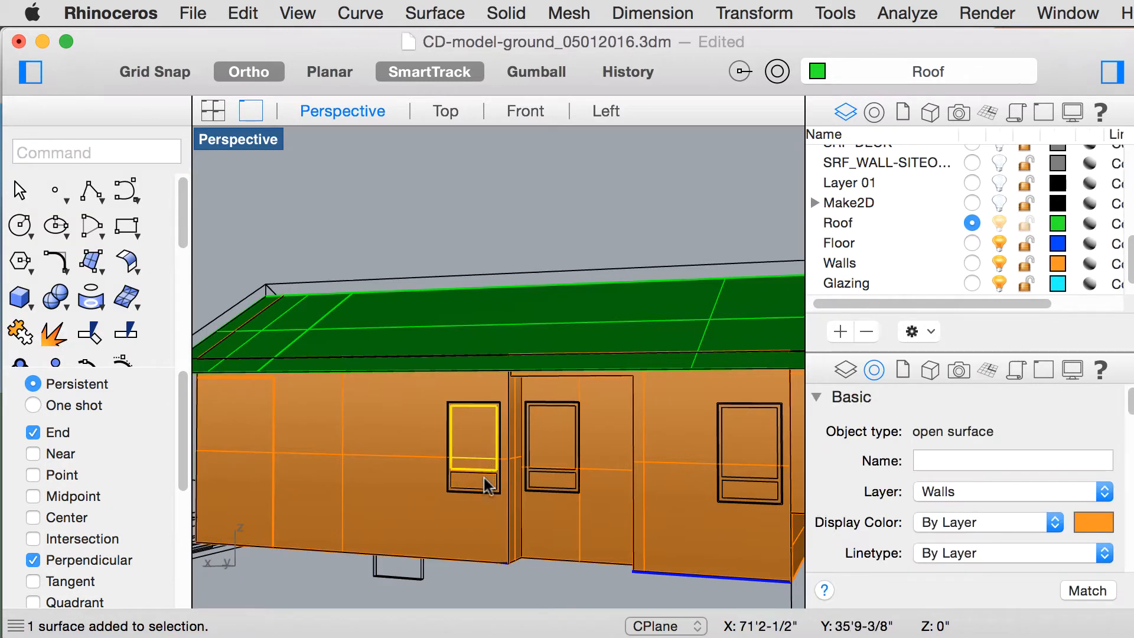
left_click(490, 485)
left_click(582, 540)
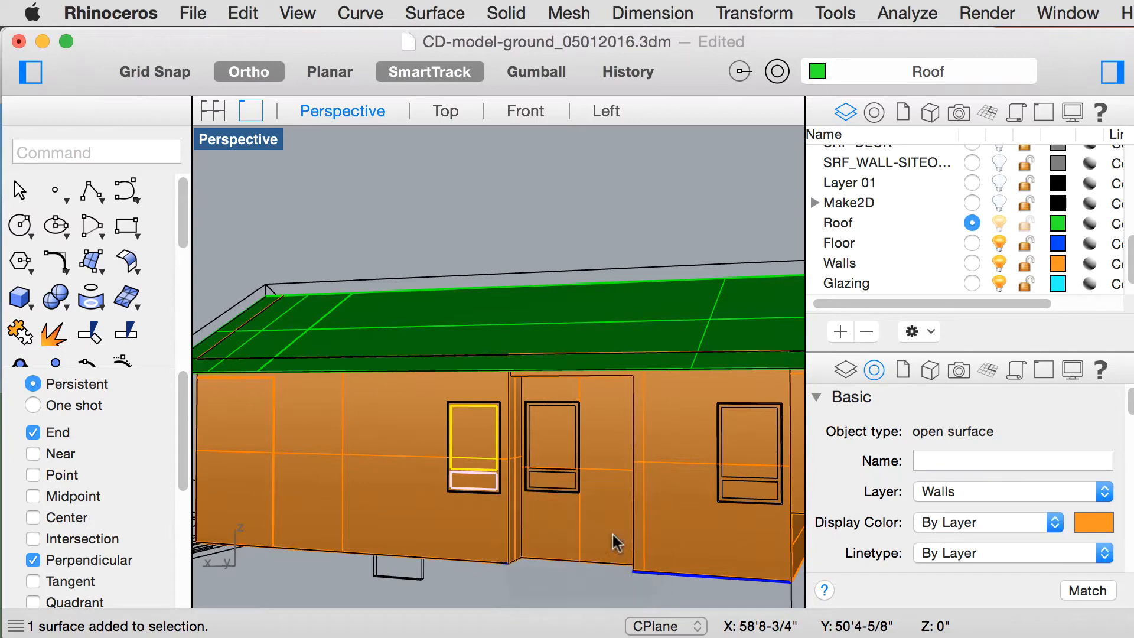
right_click(845, 284)
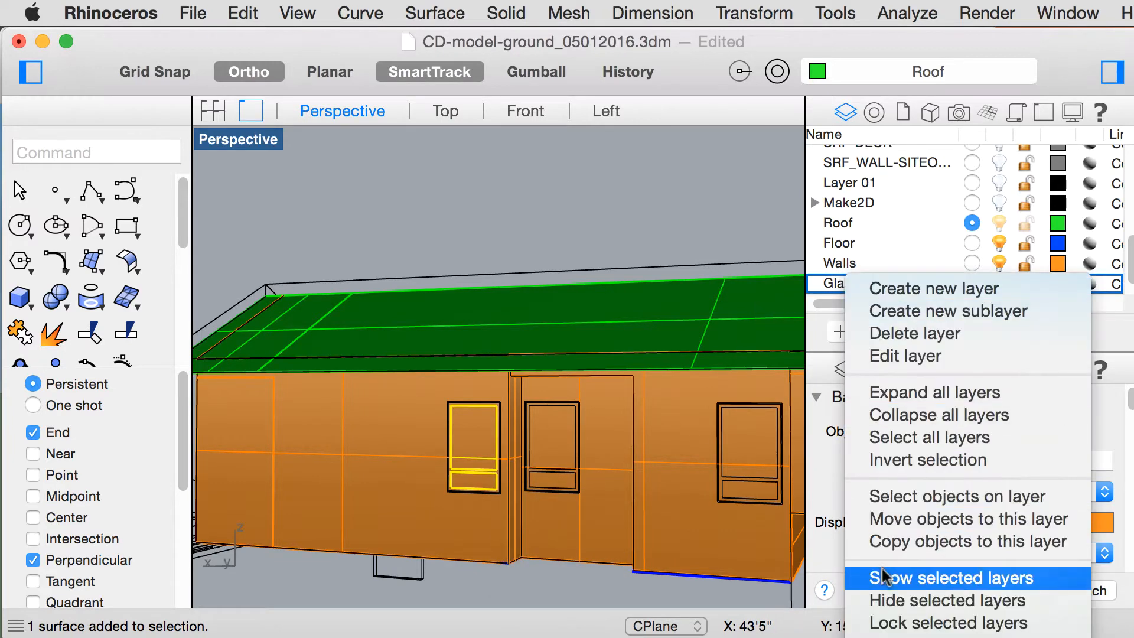
left_click(918, 519)
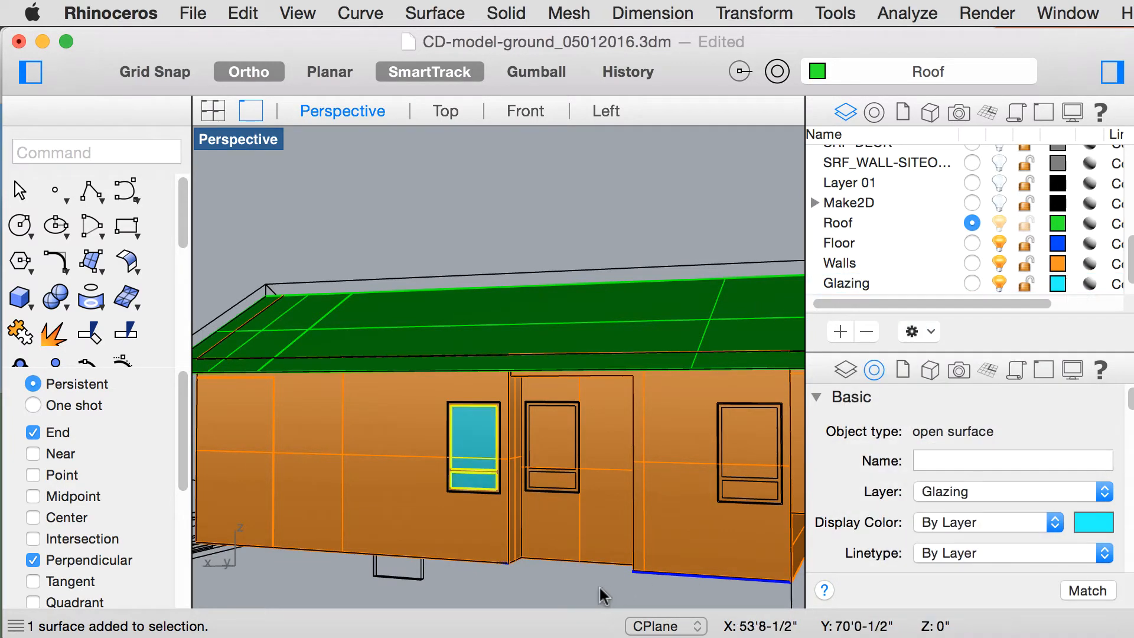
key("Escape")
Select all curves in the model with SelCrv and hide them
scroll(565, 521, "down", 5)
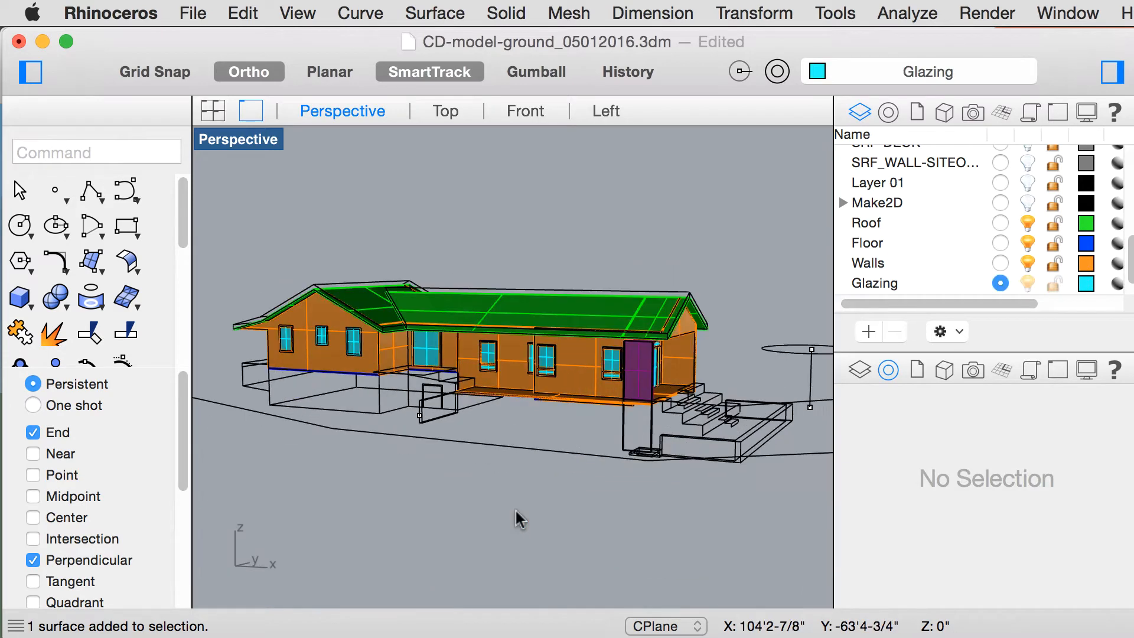
type("Sel")
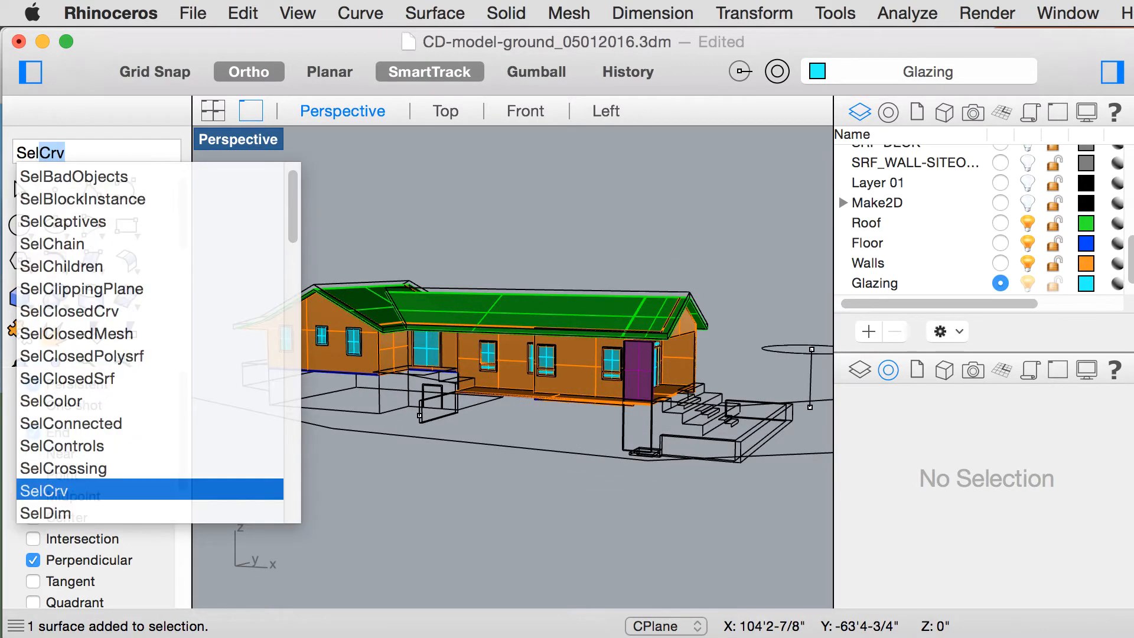
type("Crv")
key("Return")
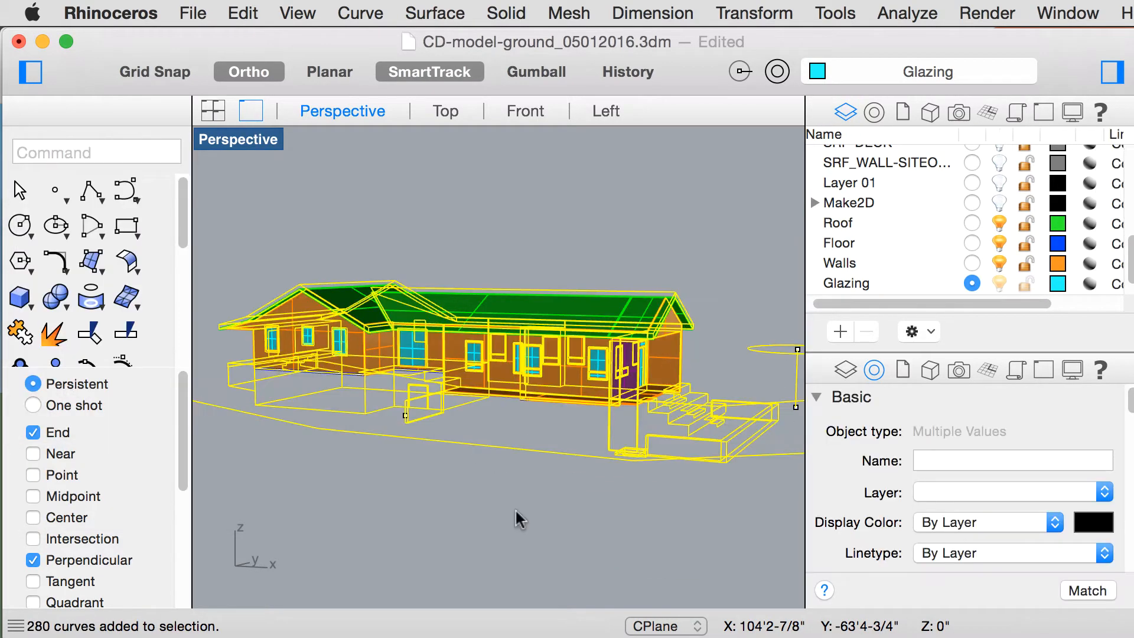
type("hide")
key("Return")
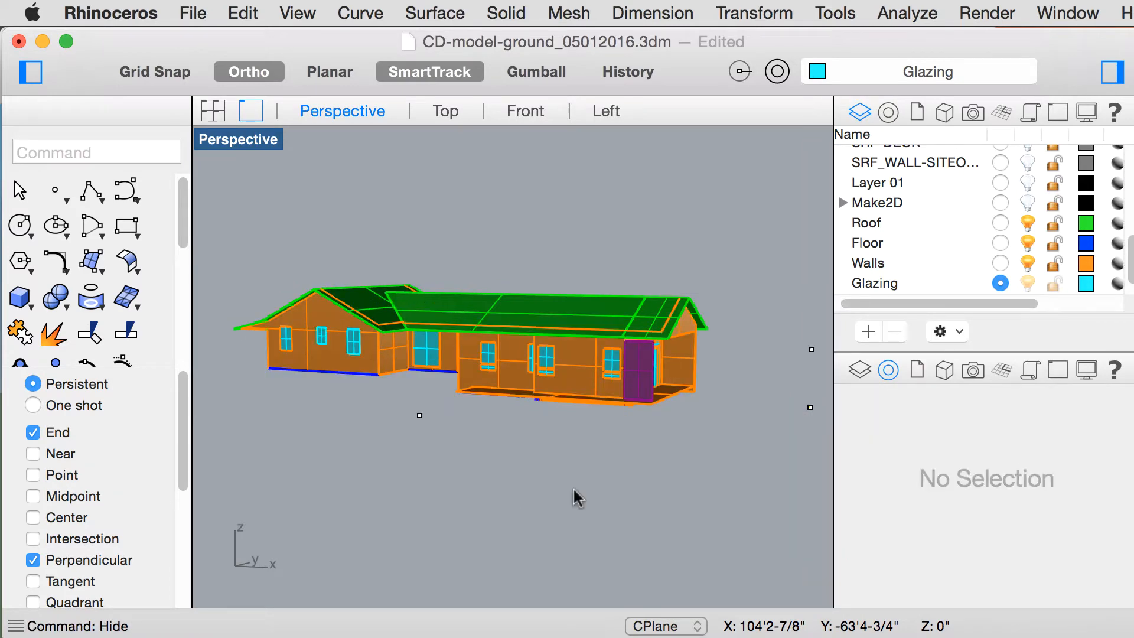
Turn off the A-AnnoNPLT layer and hide the deck surface projecting in front of the house
scroll(945, 189, "up", 5)
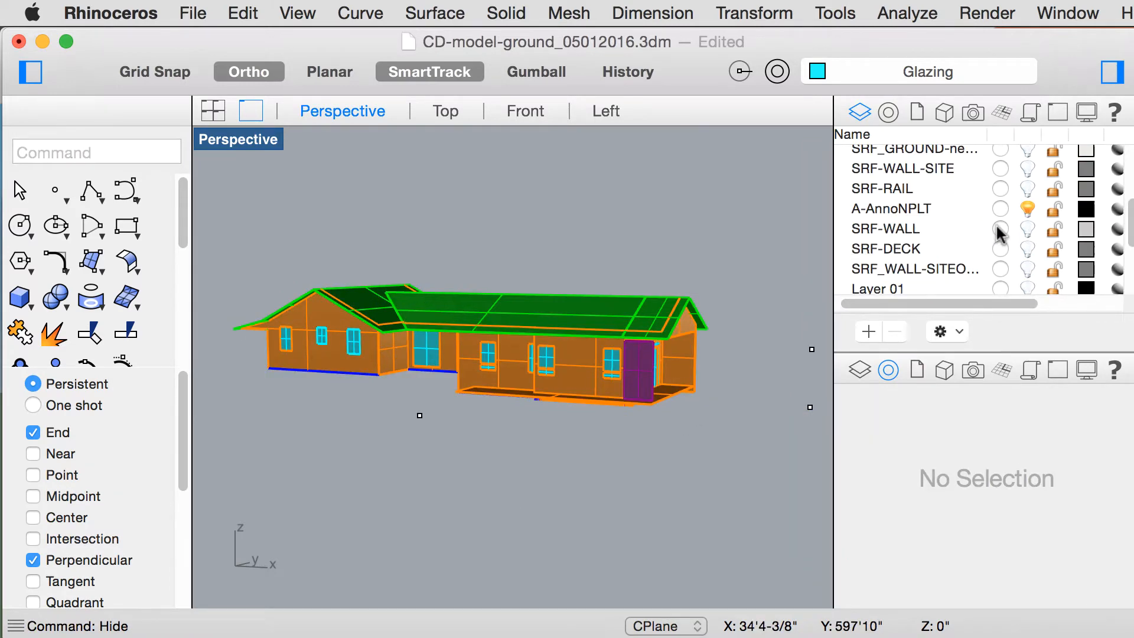
left_click(1027, 210)
right_click_drag(643, 471, 624, 506)
left_click(487, 458)
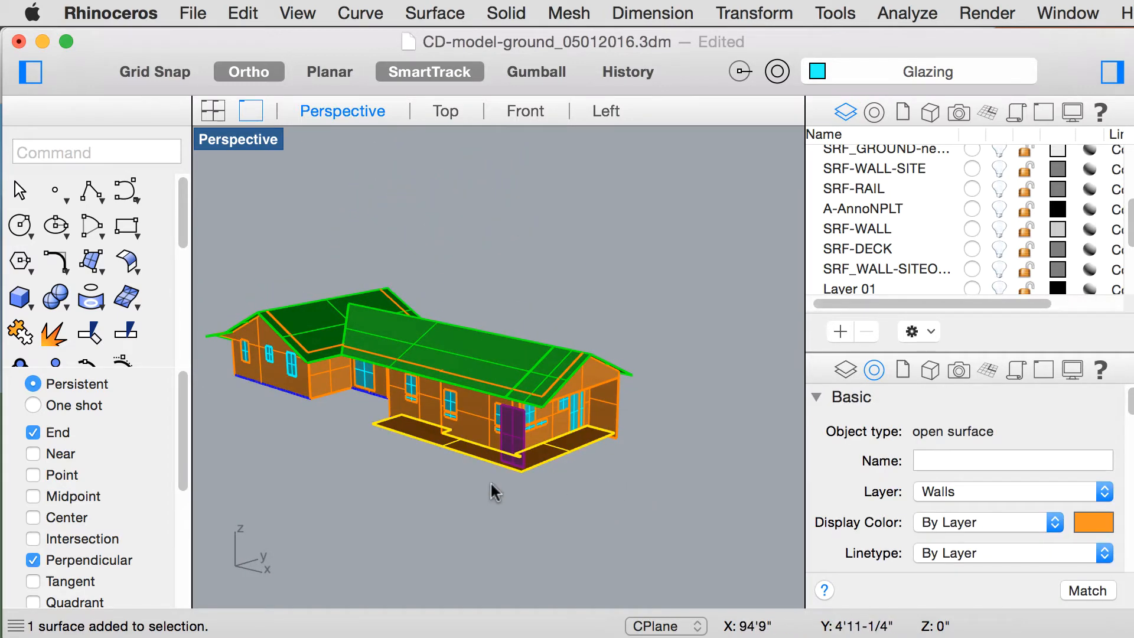
type("hide")
key("Return")
Check that the whole building can be selected, clear the selection and save the model
right_click_drag(493, 502, 521, 502)
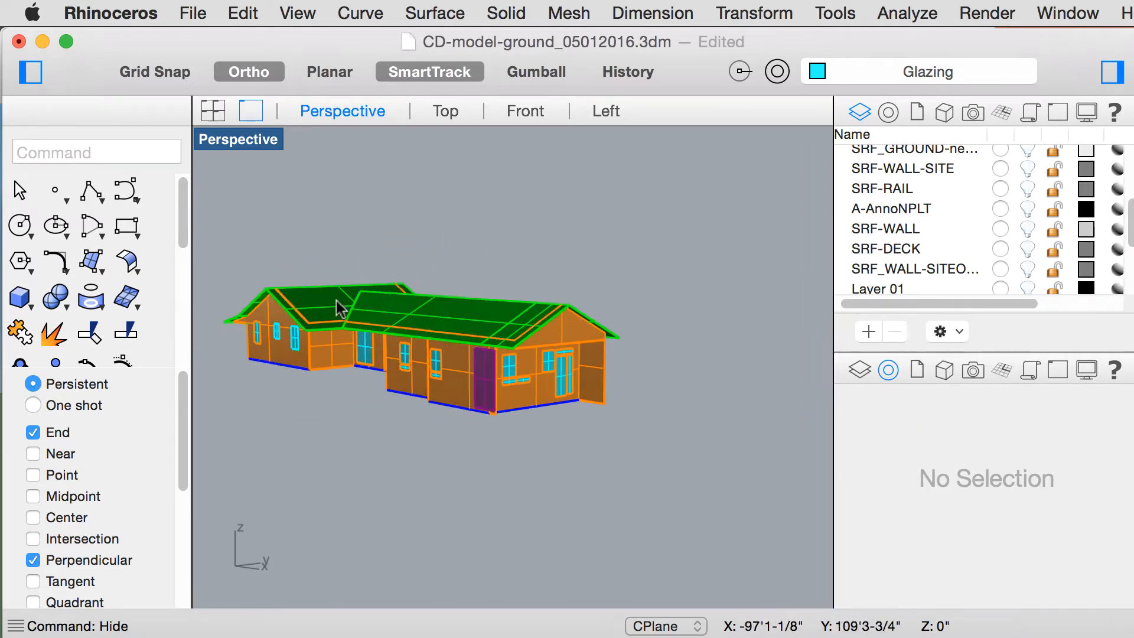
right_click_drag(328, 440, 363, 359)
left_click_drag(363, 359, 616, 490)
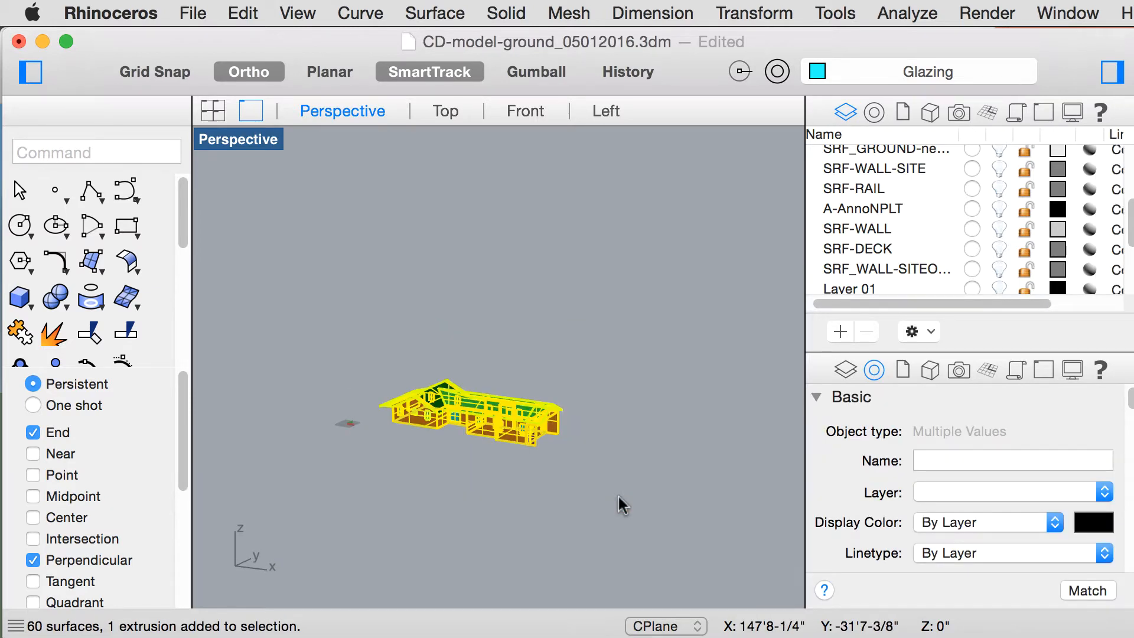
left_click(632, 494)
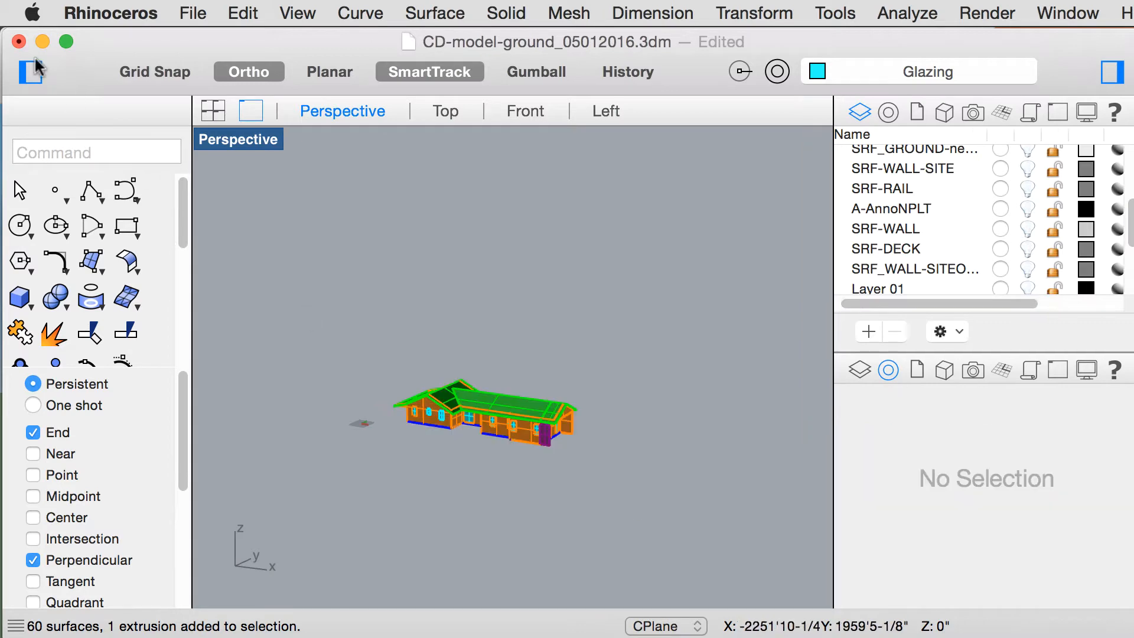
left_click(193, 14)
left_click(259, 170)
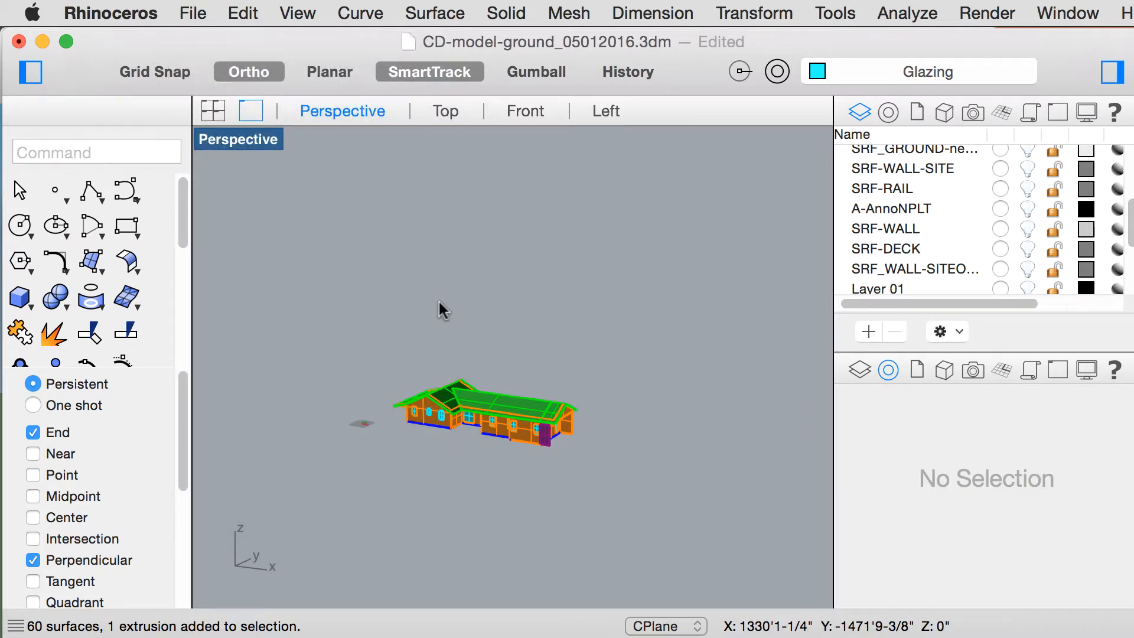
Move the whole building from the end point at its lower front corner to the origin
left_click_drag(372, 341, 635, 504)
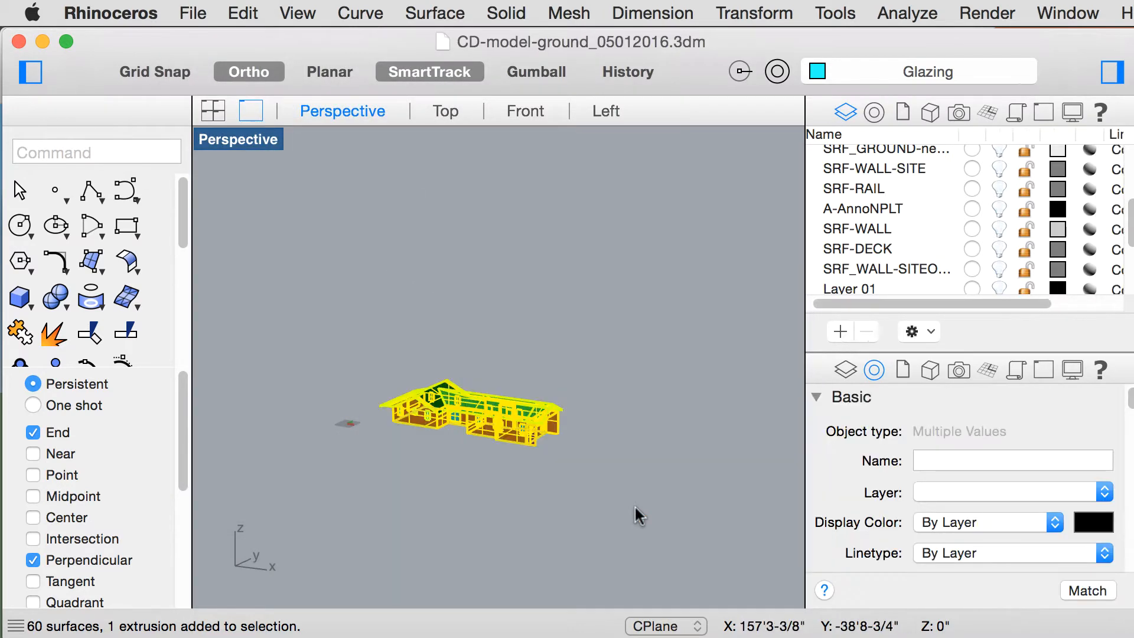
type("move")
key("Return")
left_click(632, 506)
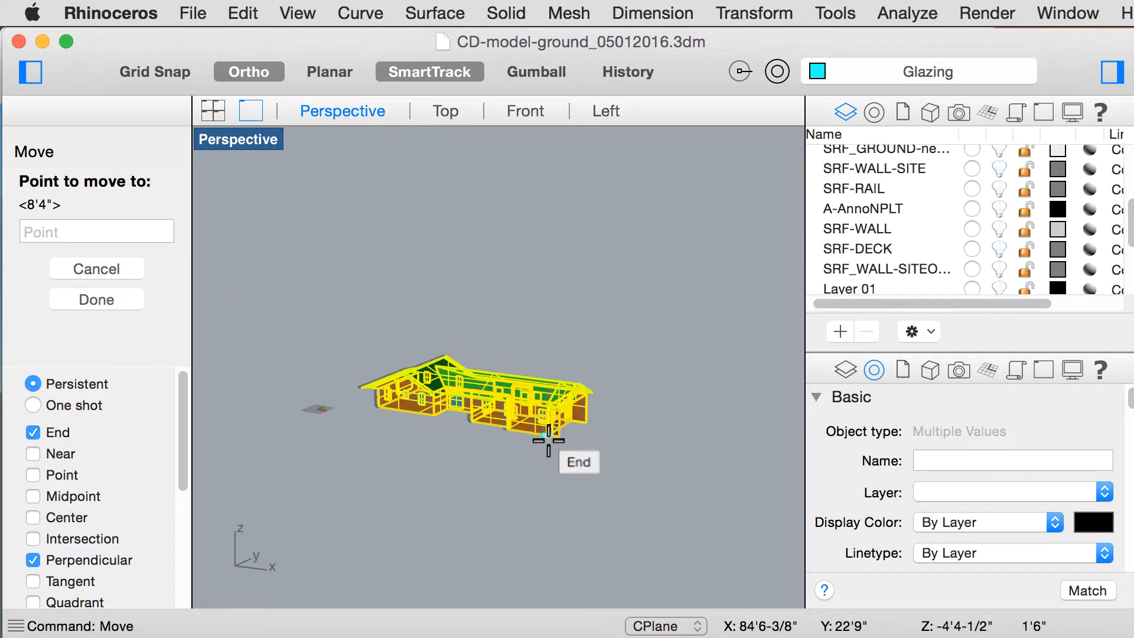
type("0")
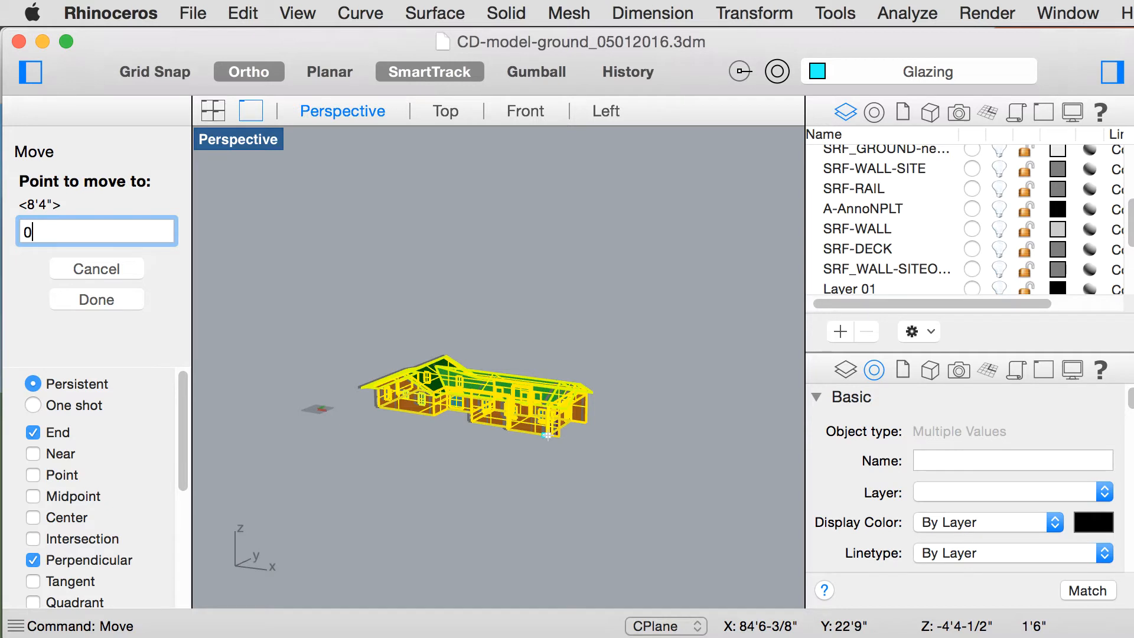
type("m0,0")
key("Return")
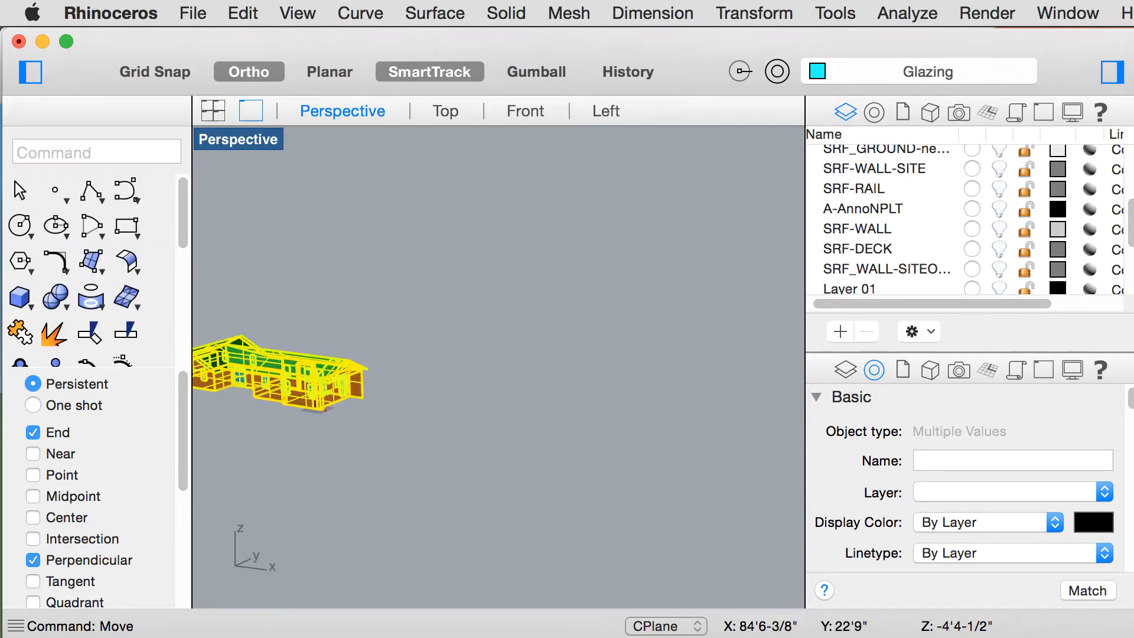
right_click_drag(416, 436, 463, 418)
left_click(548, 454)
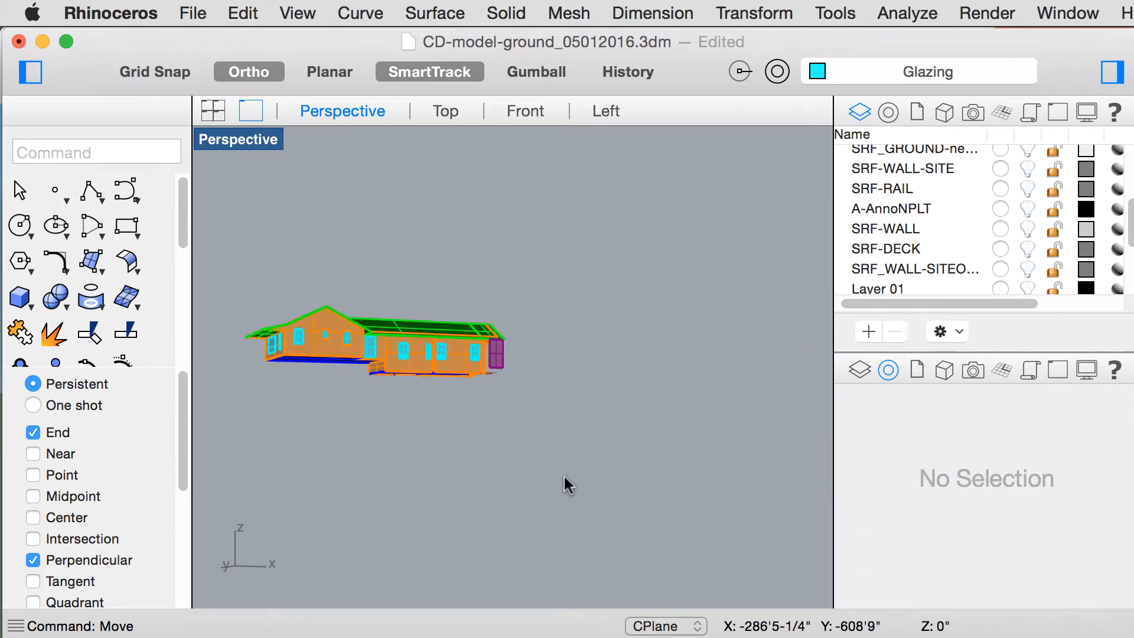
Open the general settings of the Shaded display mode in the Rhino preferences
right_click_drag(564, 474, 535, 490)
right_click_drag(341, 412, 506, 493, "shift")
scroll(499, 465, "up", 5)
left_click(108, 18)
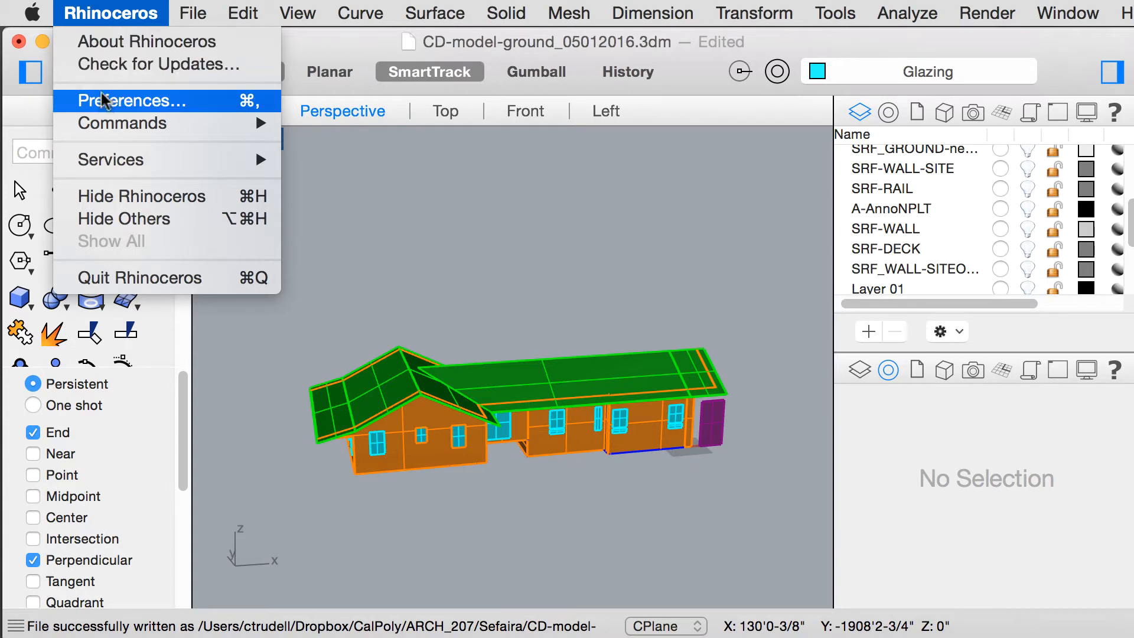
left_click(102, 100)
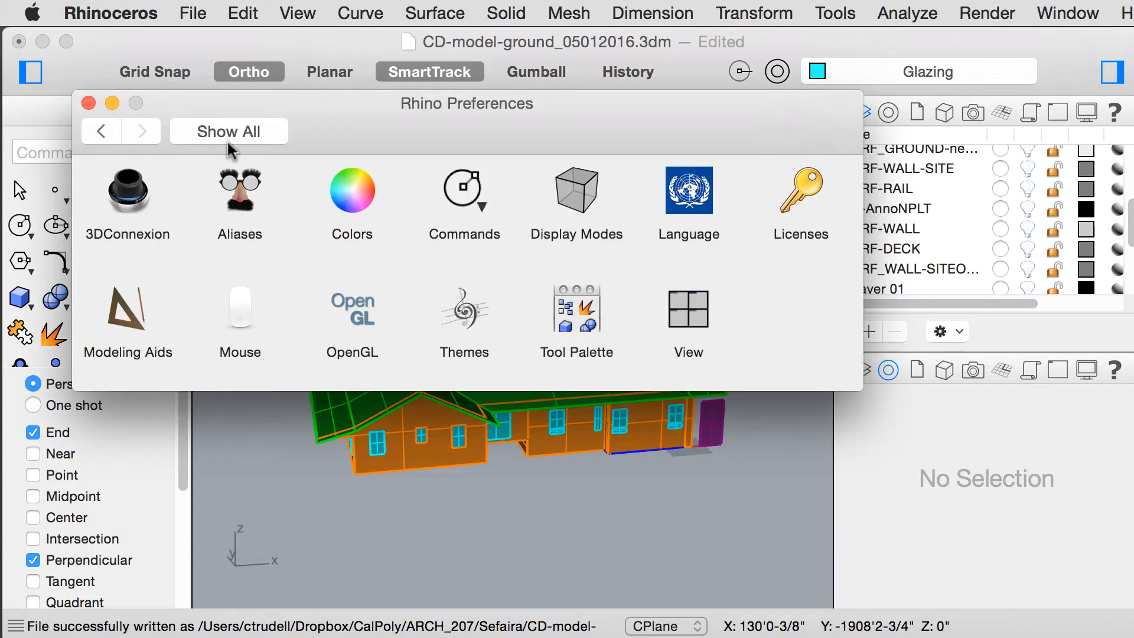
left_click(568, 204)
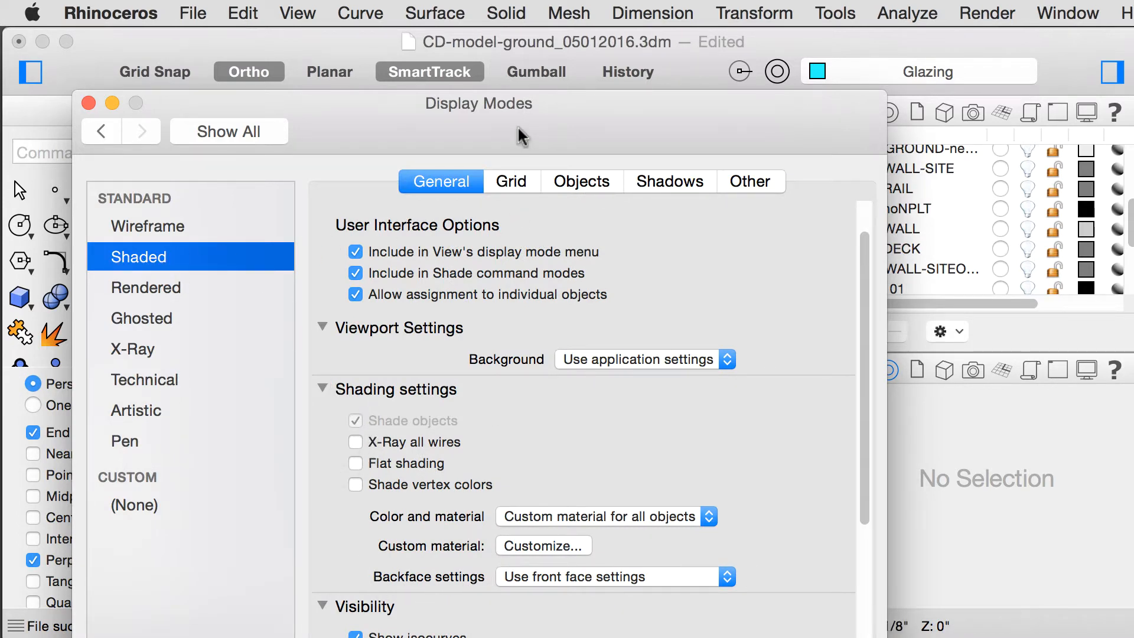
left_click_drag(517, 125, 541, 63)
Set the Shaded mode's backfaces to a single colour for all backfaces, choose Magenta, and close the display settings
left_click(580, 512)
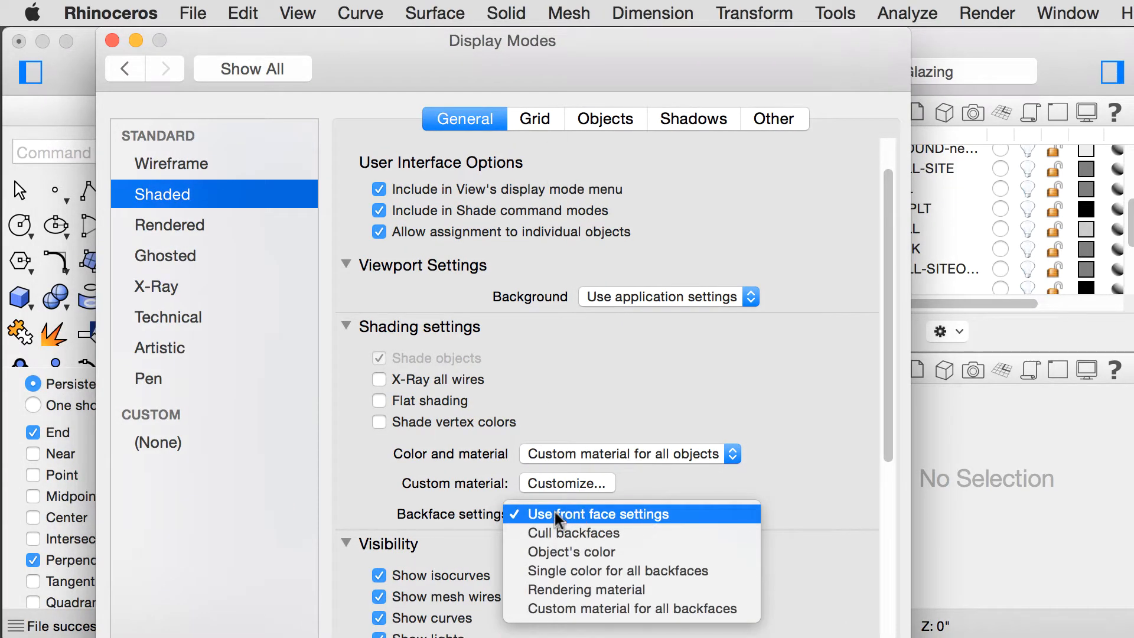
left_click(568, 572)
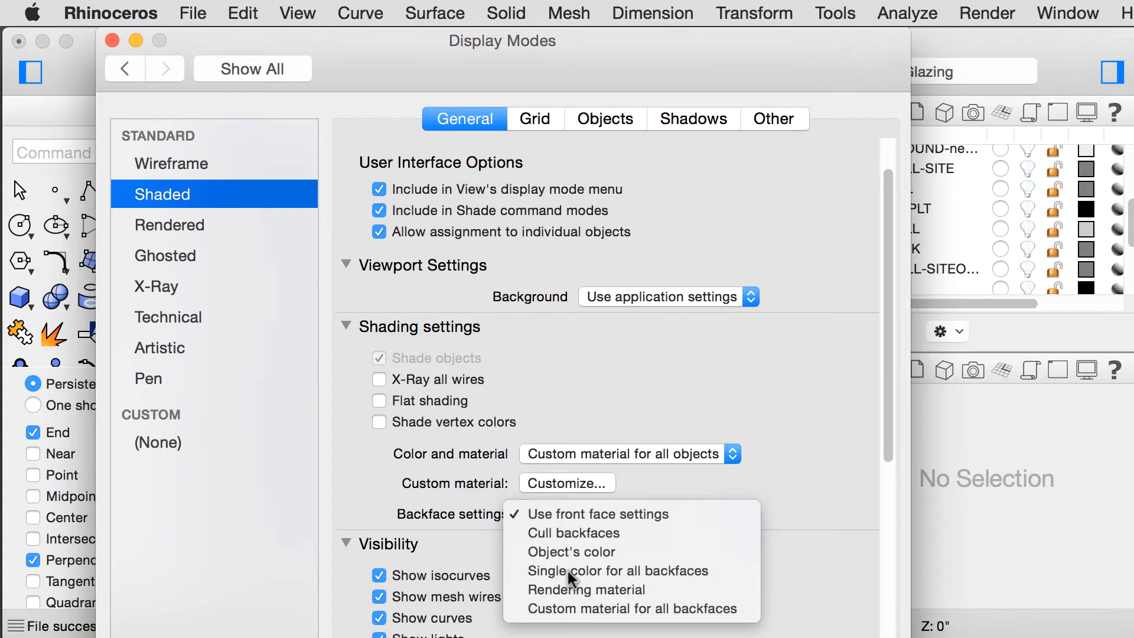
left_click(538, 612)
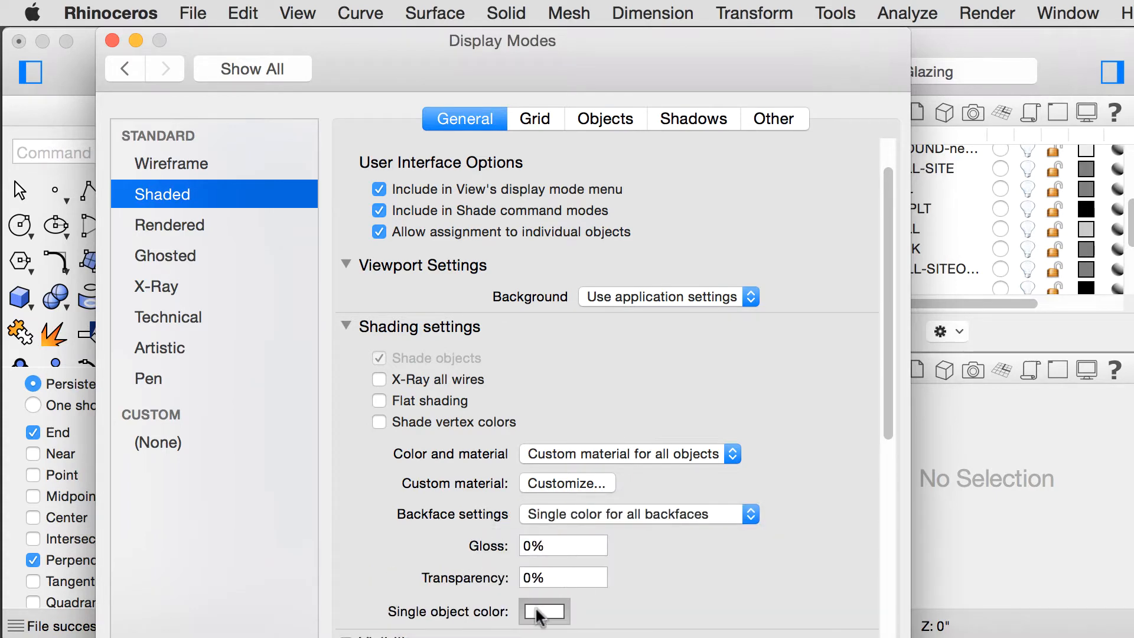
left_click_drag(660, 83, 651, 151)
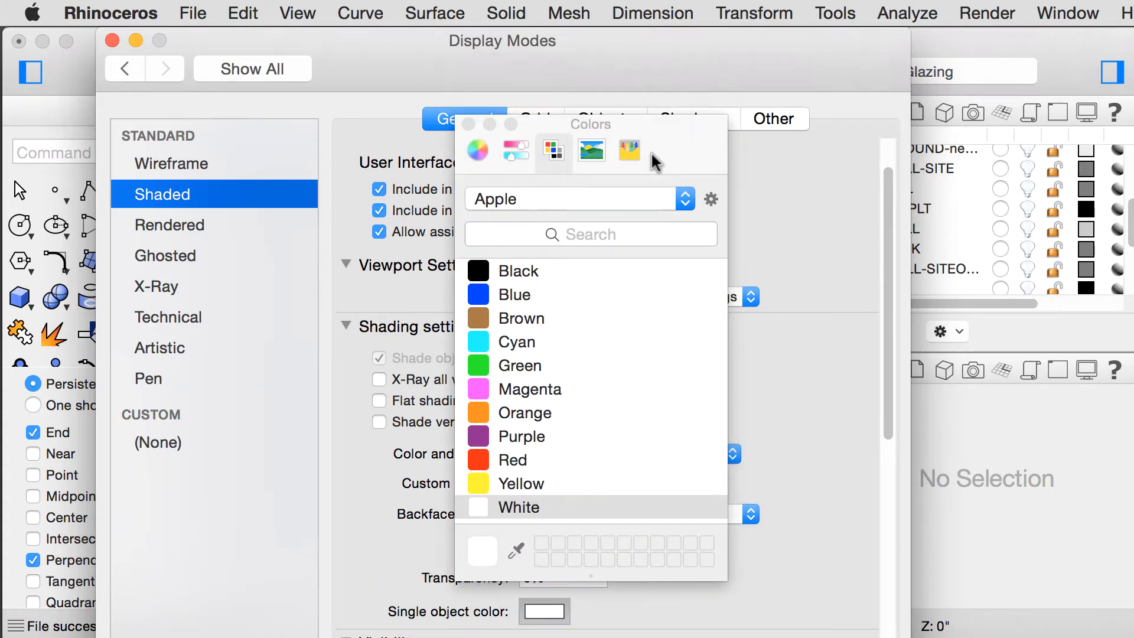
left_click(479, 390)
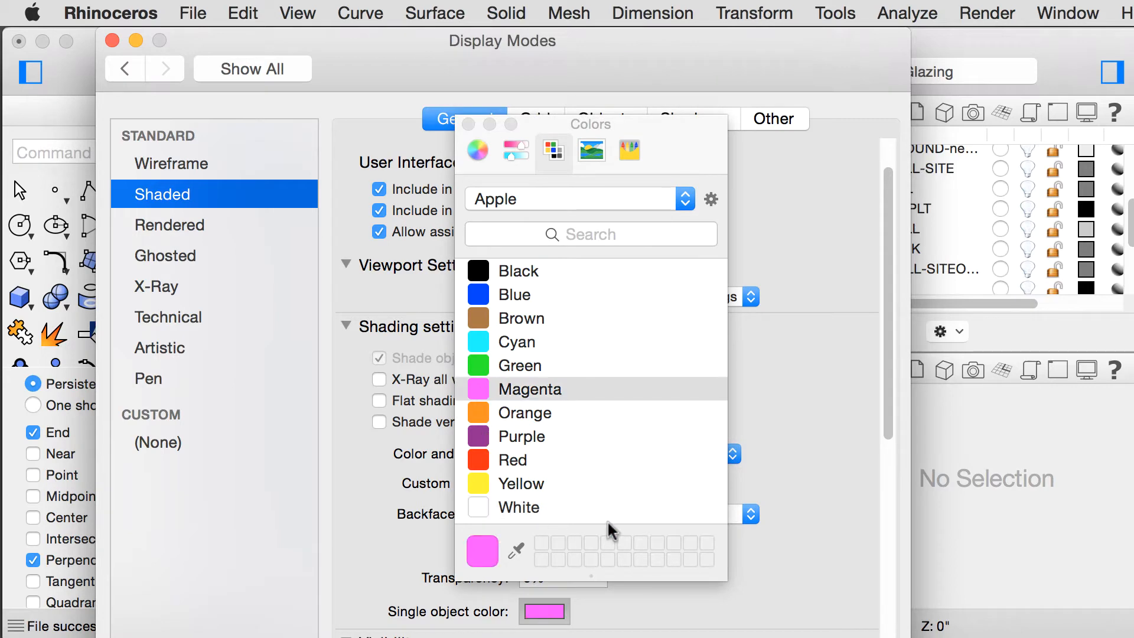
left_click(468, 124)
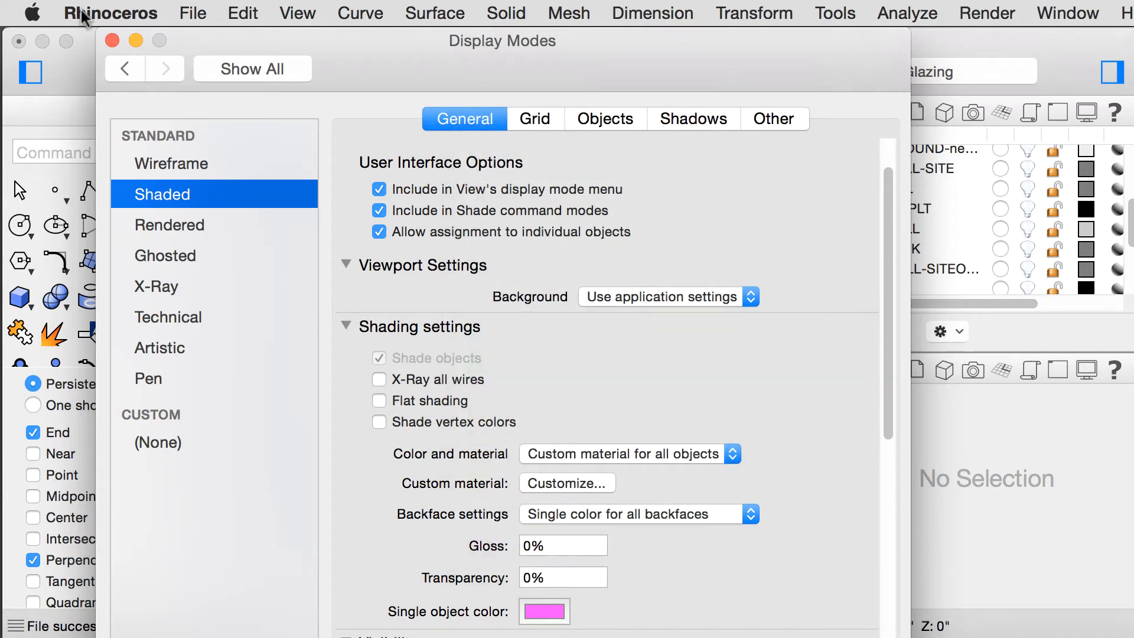
left_click(112, 41)
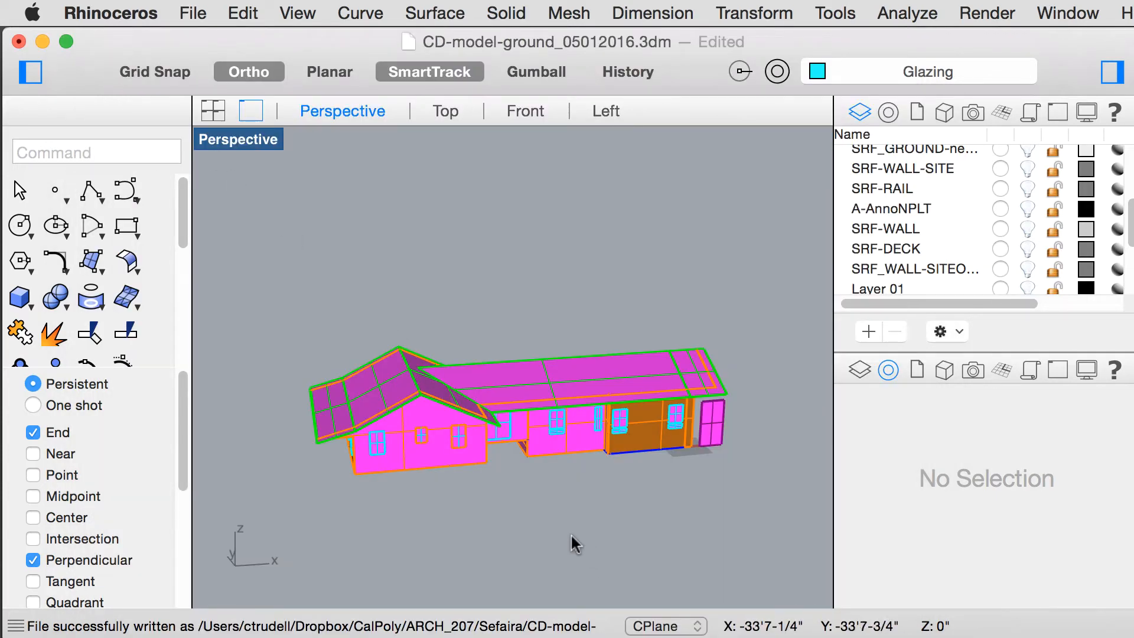
Flip the direction of the front gable wall surface so its front face points outward, and clear the selection
scroll(473, 462, "up", 7)
right_click_drag(432, 498, 471, 487)
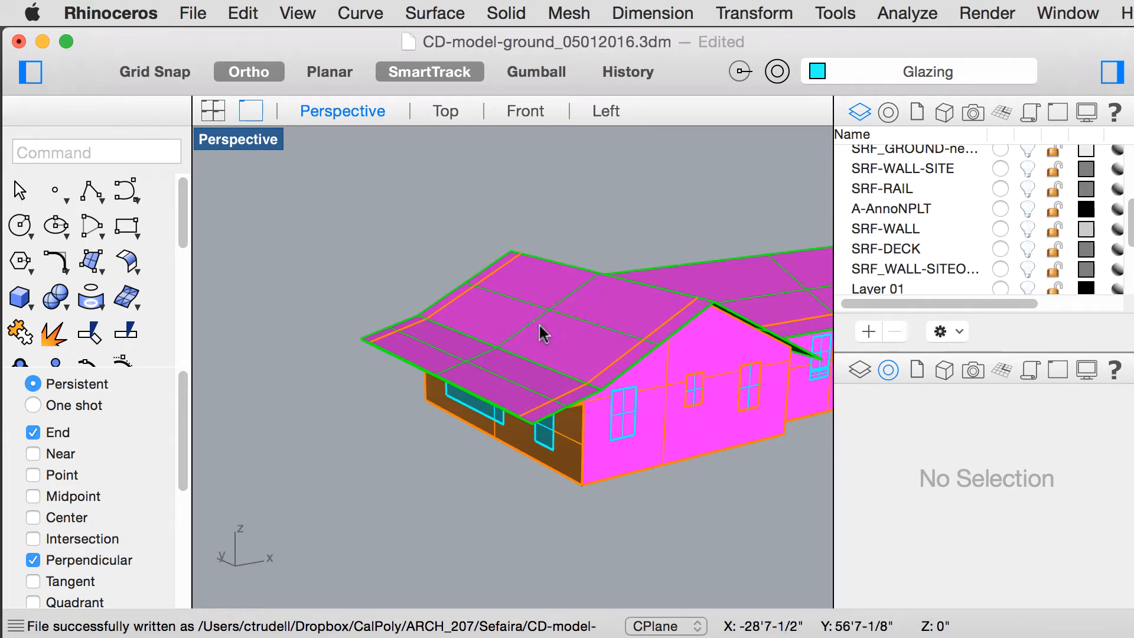
mouse_move(703, 493)
right_mouse_down()
mouse_move(564, 489)
mouse_move(685, 490)
right_mouse_up()
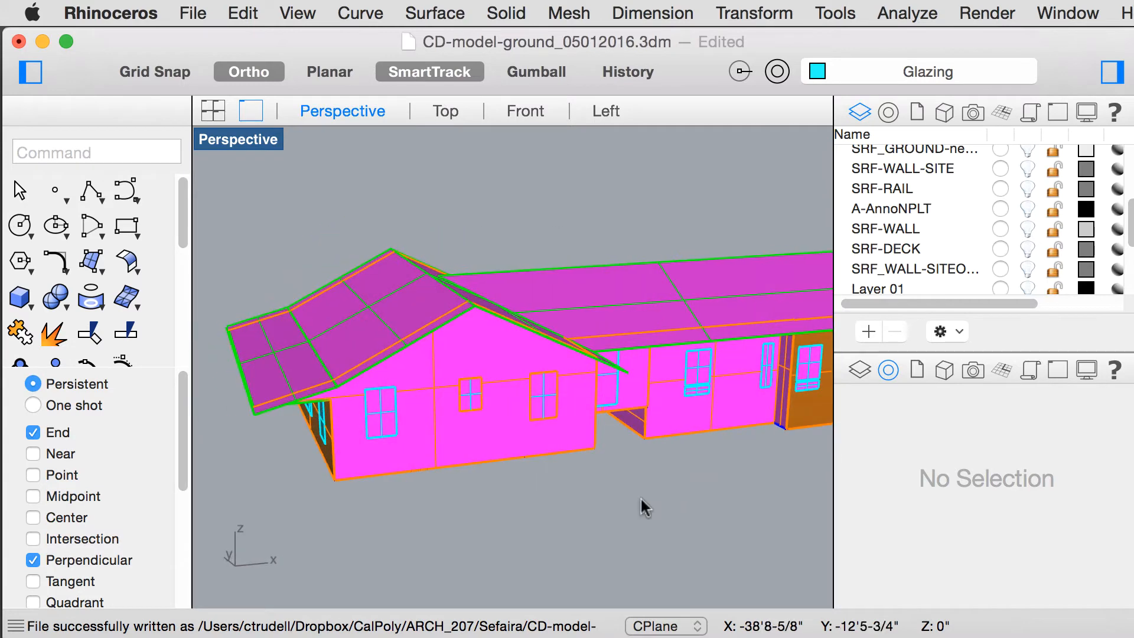
left_click(411, 452)
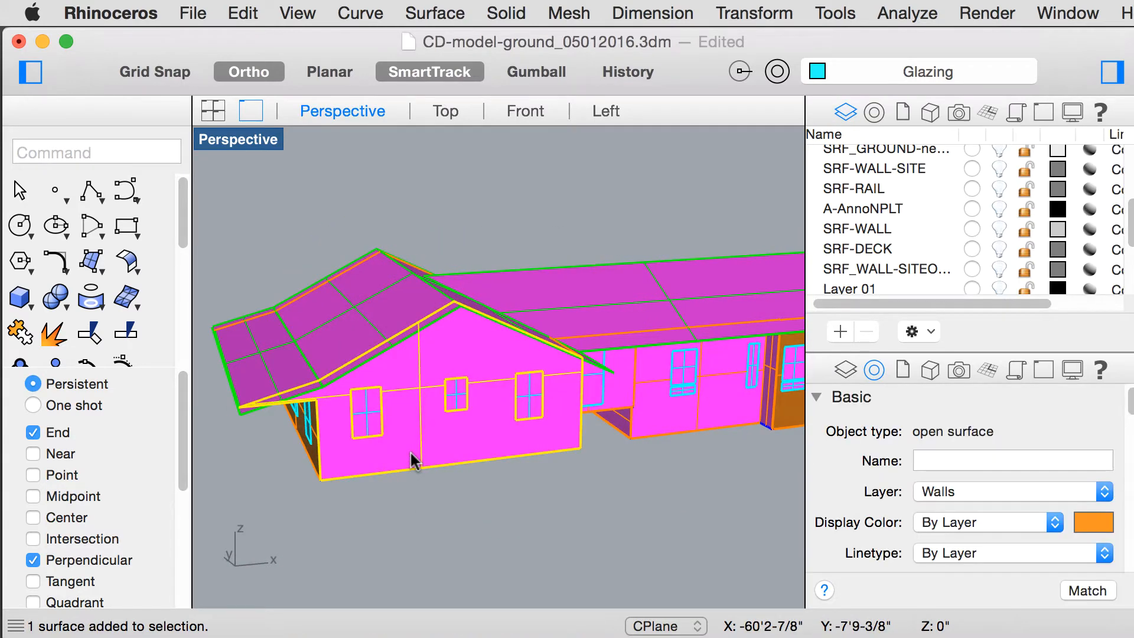
type("flip")
key("Return")
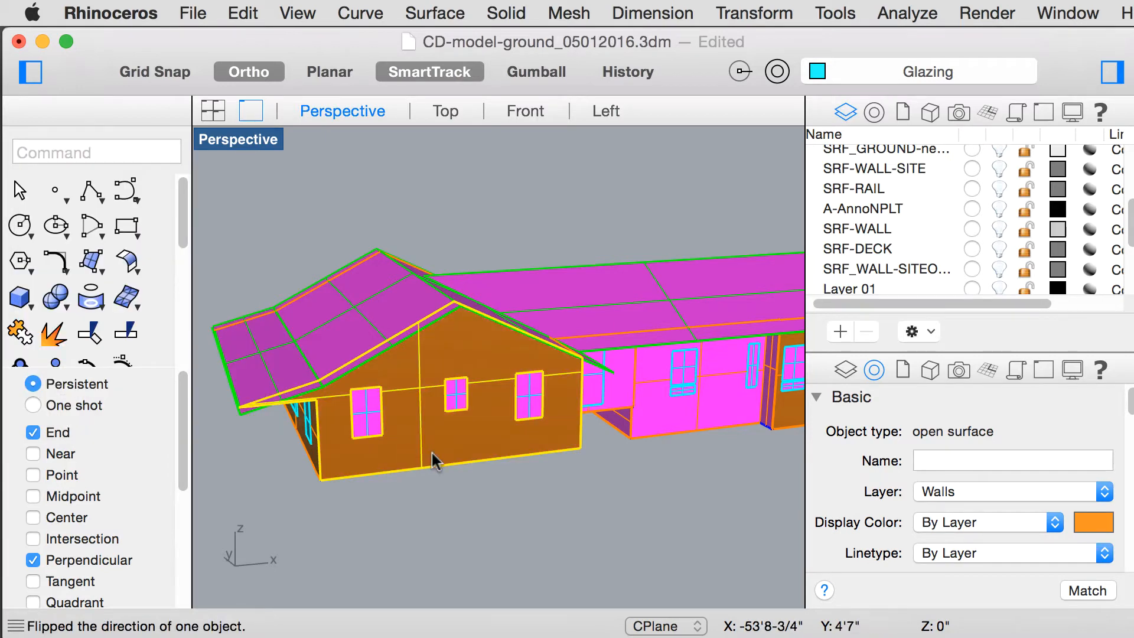
left_click(481, 509)
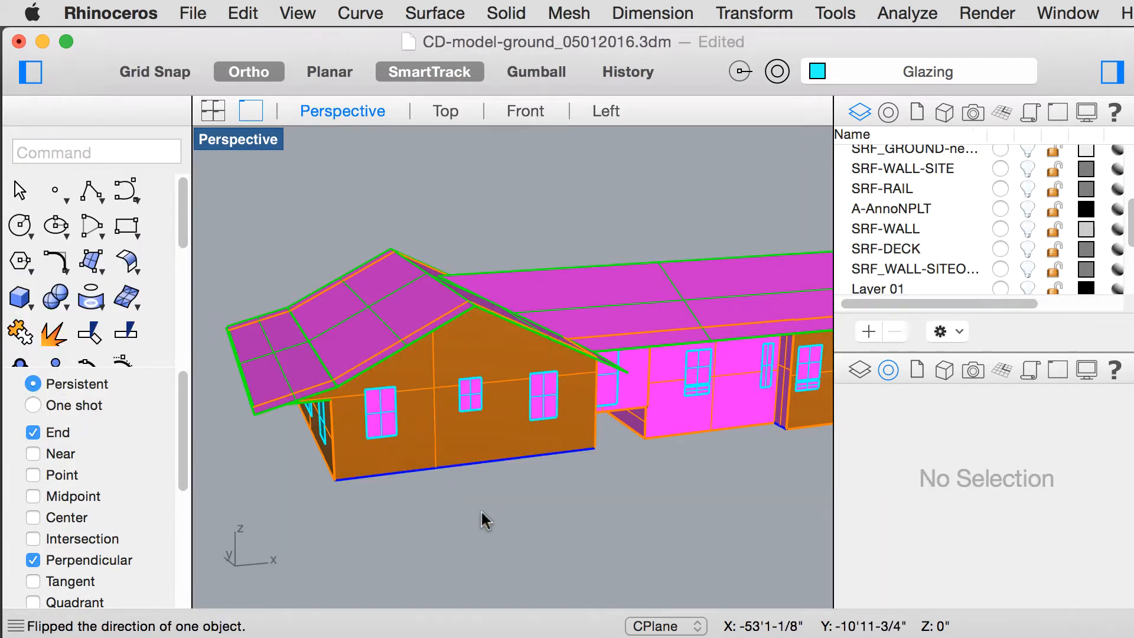
Select the gable wall's three windows and the roof surfaces above them that still show their magenta backfaces
left_click(380, 406)
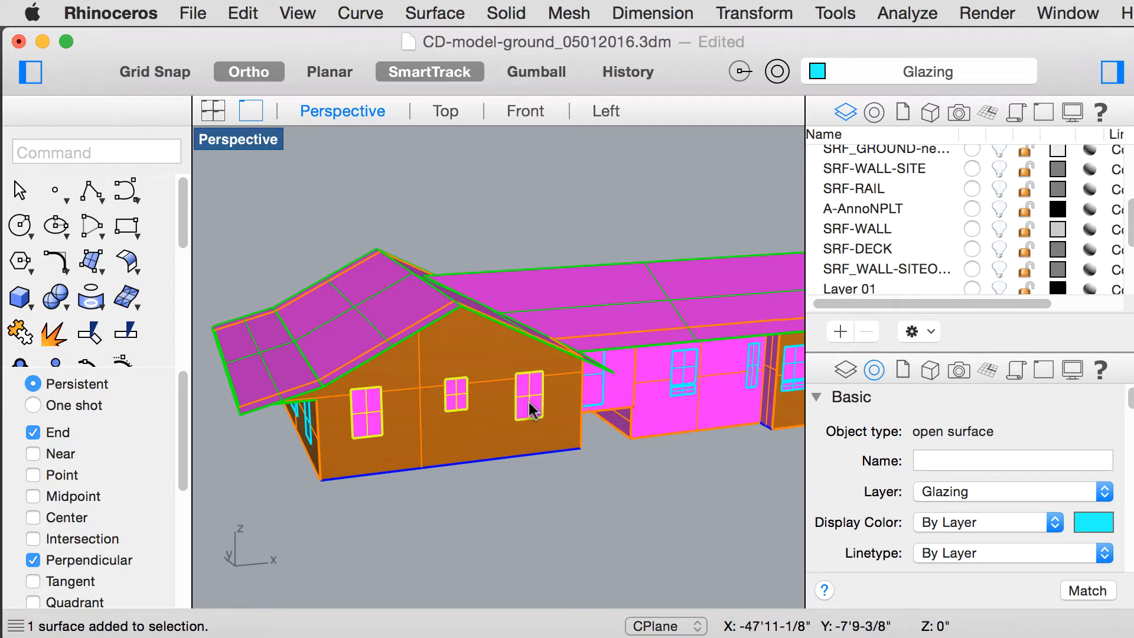
left_click(265, 354, "shift")
left_click(354, 273, "shift")
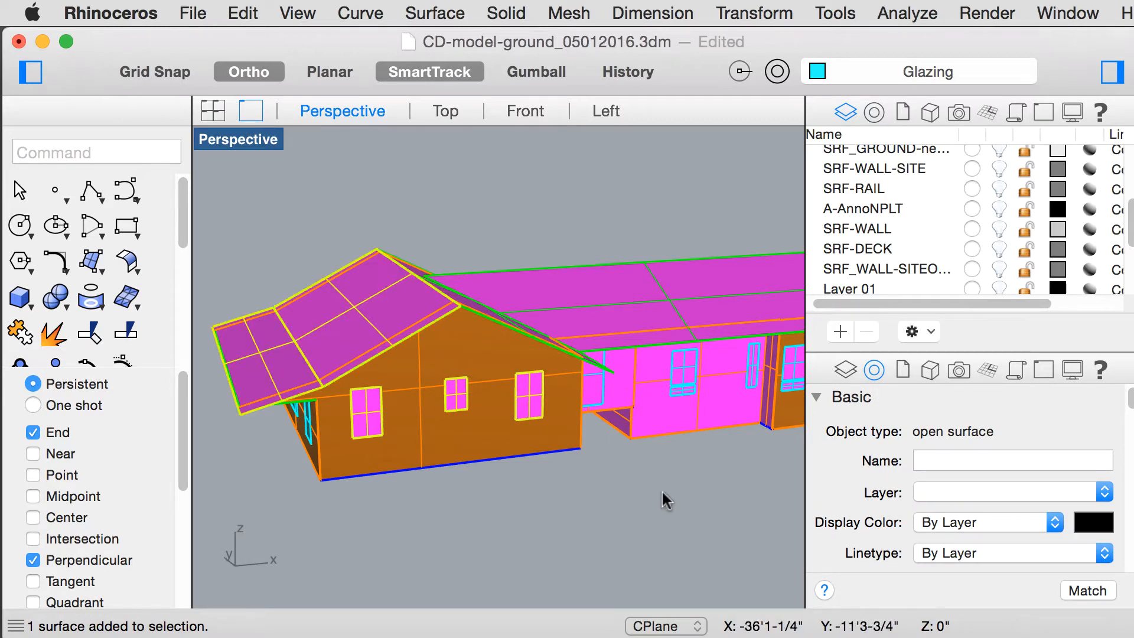
left_click(605, 390, "shift")
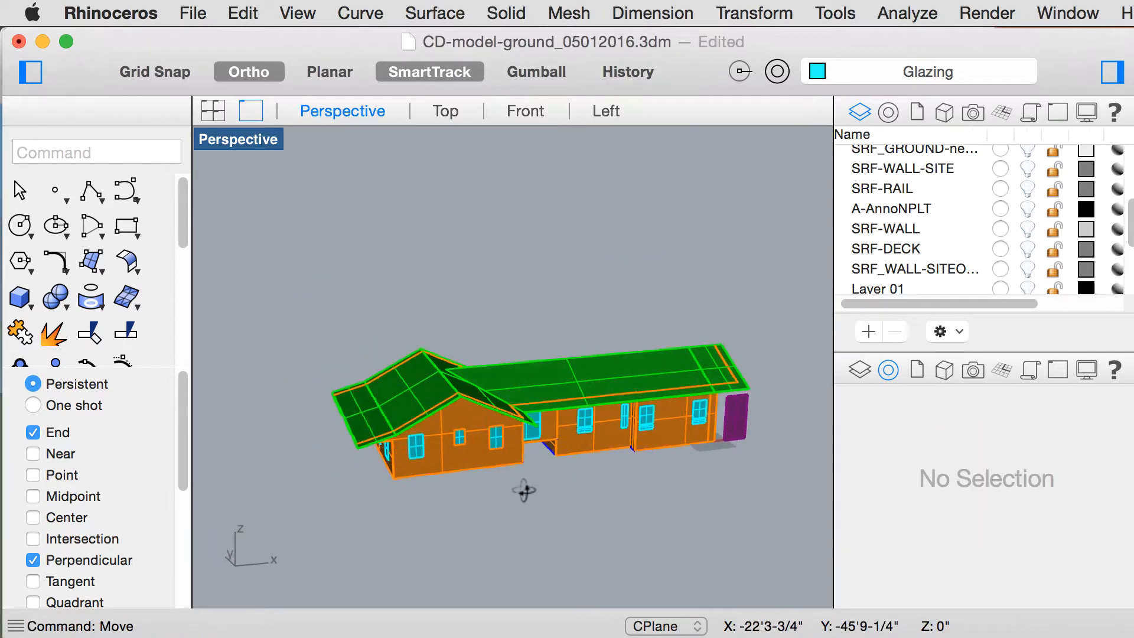
Select the whole house and export it to the Sefaira folder as CD-model-ground_05012016.dwg with the 2004 Solids scheme
right_click_drag(524, 490, 517, 488)
left_click_drag(274, 315, 724, 474)
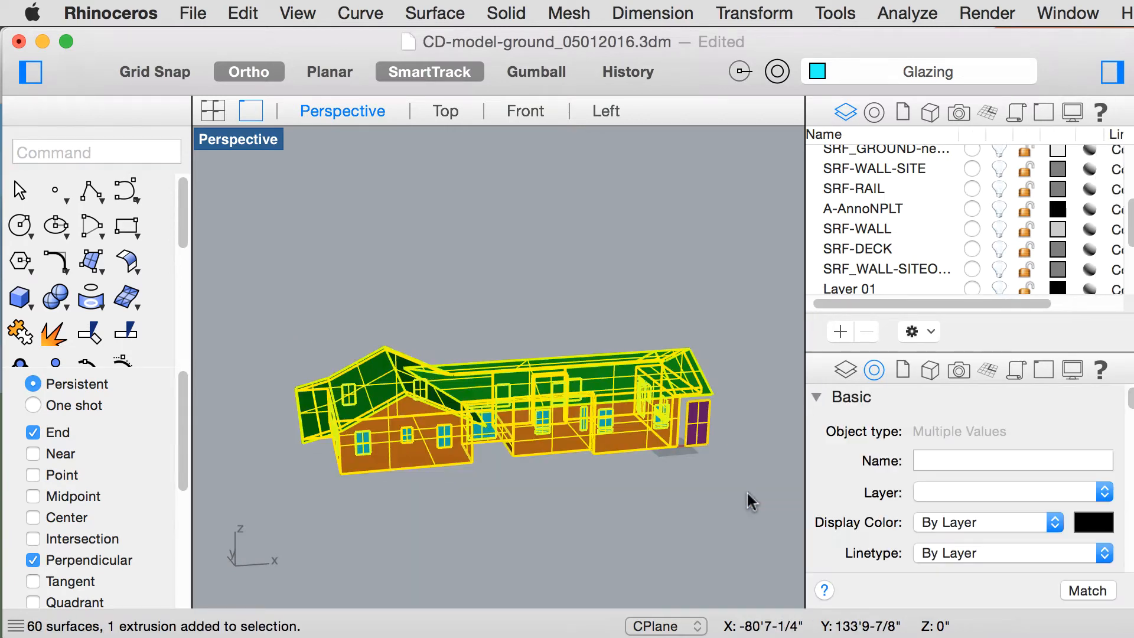
left_click(193, 13)
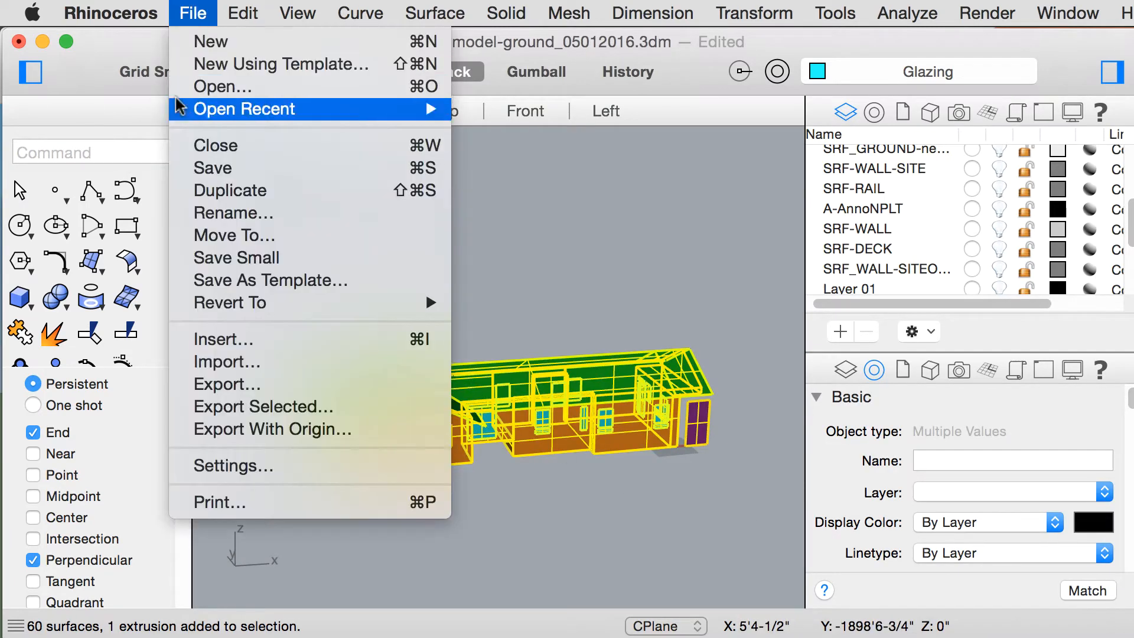
left_click(249, 405)
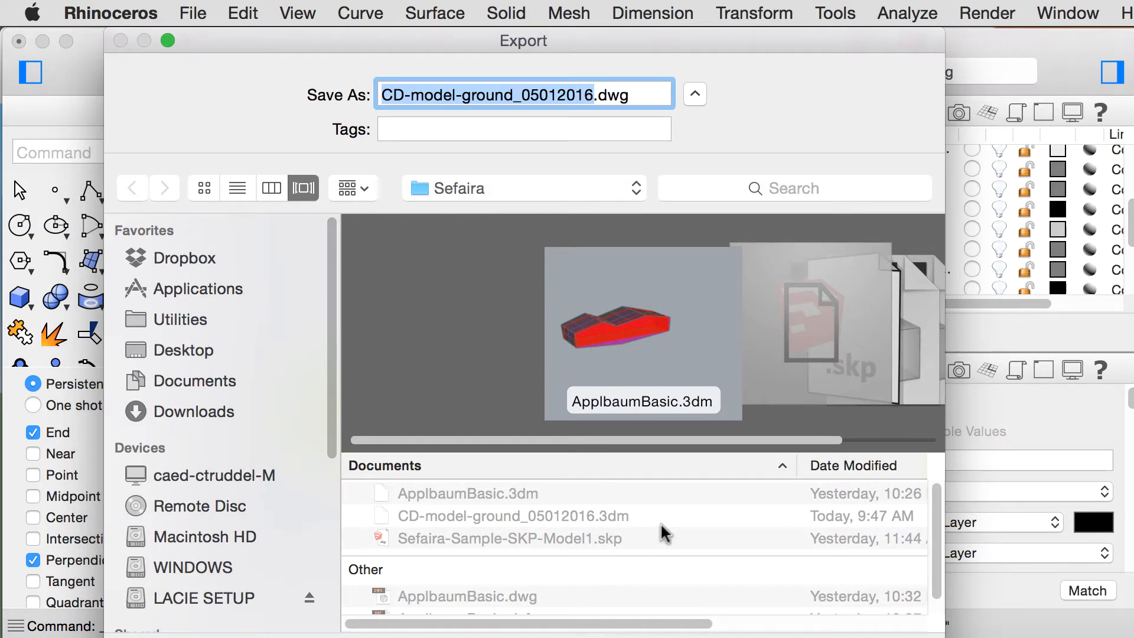
mouse_move(616, 40)
left_mouse_down()
mouse_move(642, 35)
mouse_move(631, 35)
left_mouse_up()
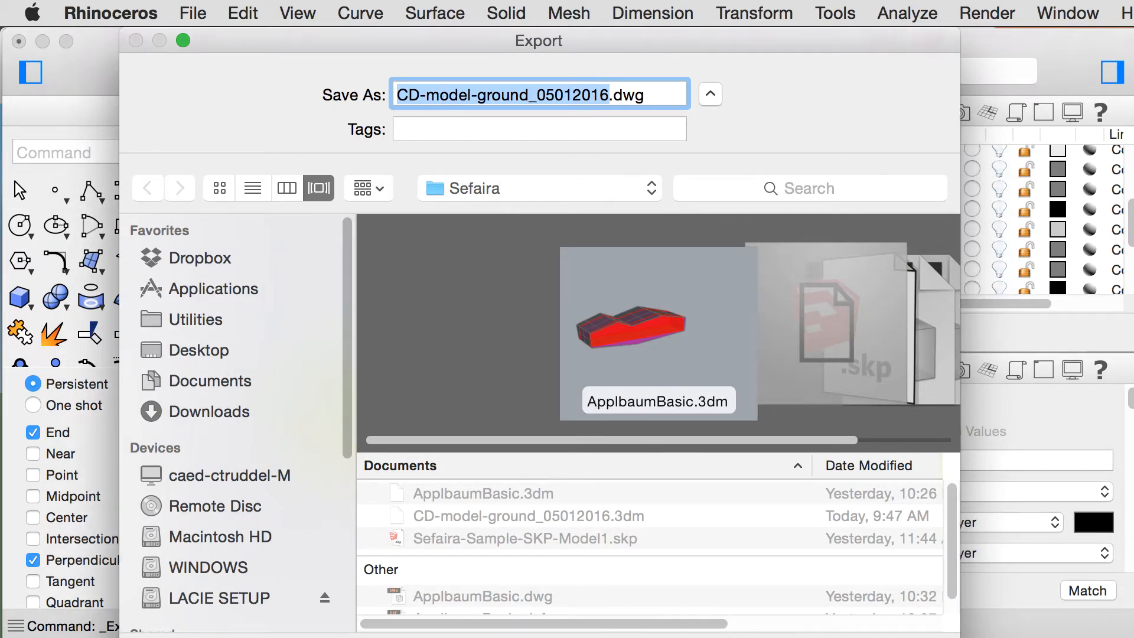
key("Return")
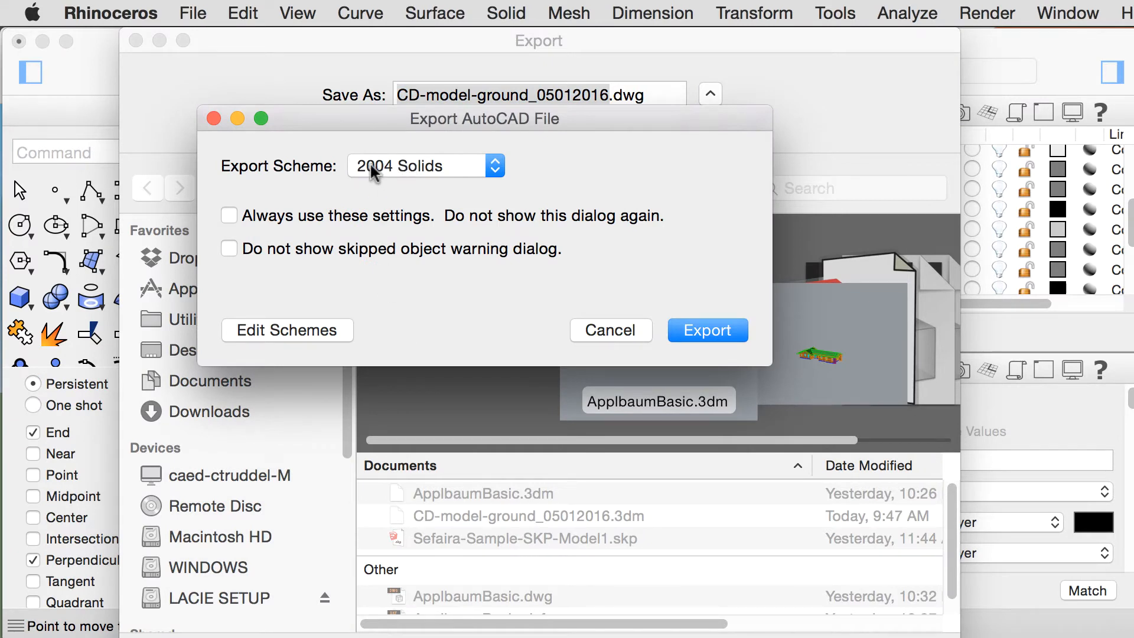
left_click(708, 331)
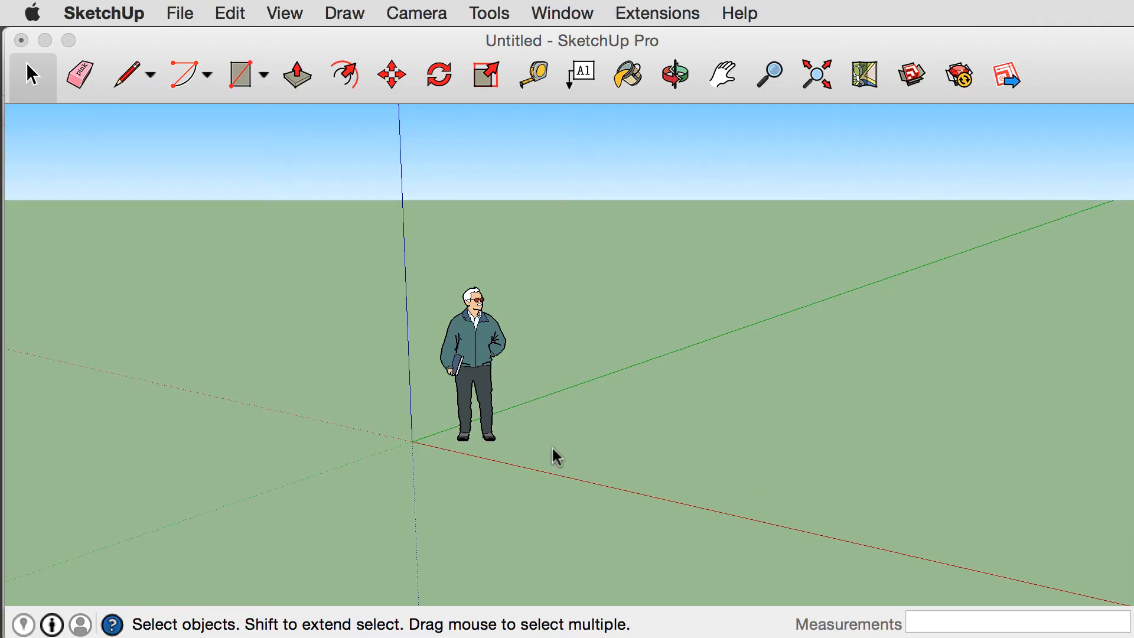
In SketchUp, import CD-model-ground_05012016.dwg from the Sefaira folder and review the ignored entities in the import results
left_click(182, 13)
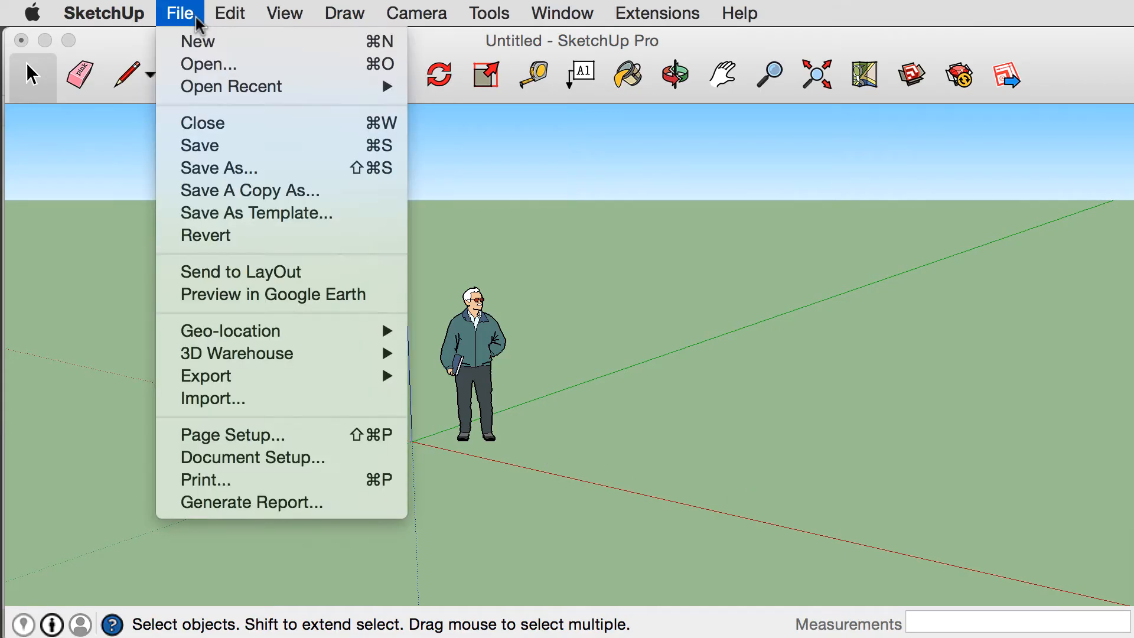
left_click(219, 399)
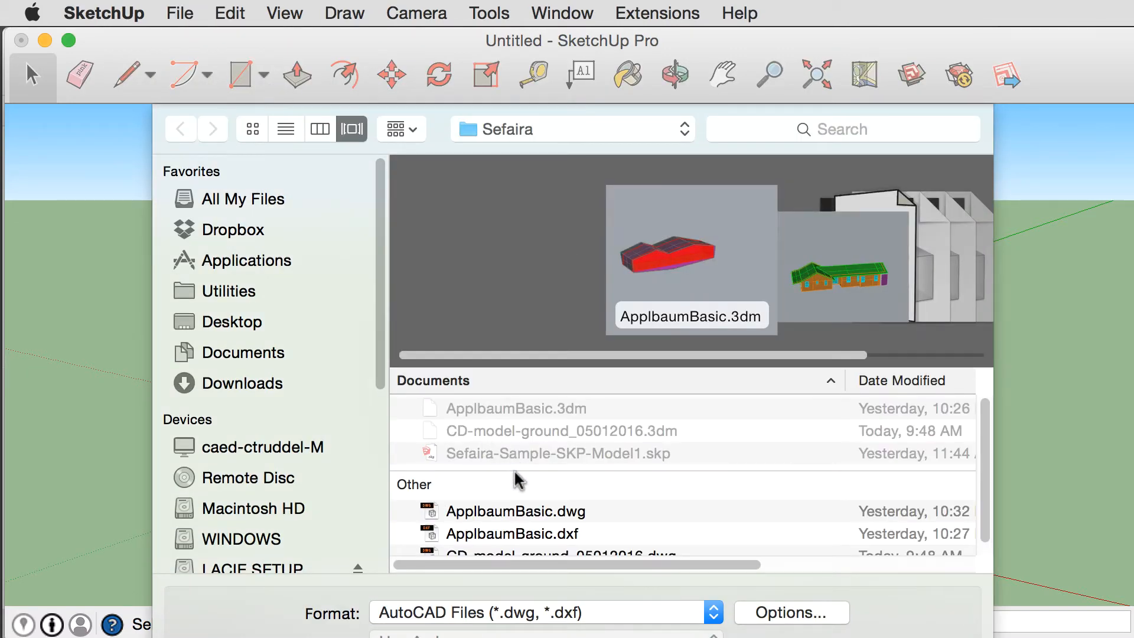
scroll(514, 470, "down", 1)
left_click(620, 544)
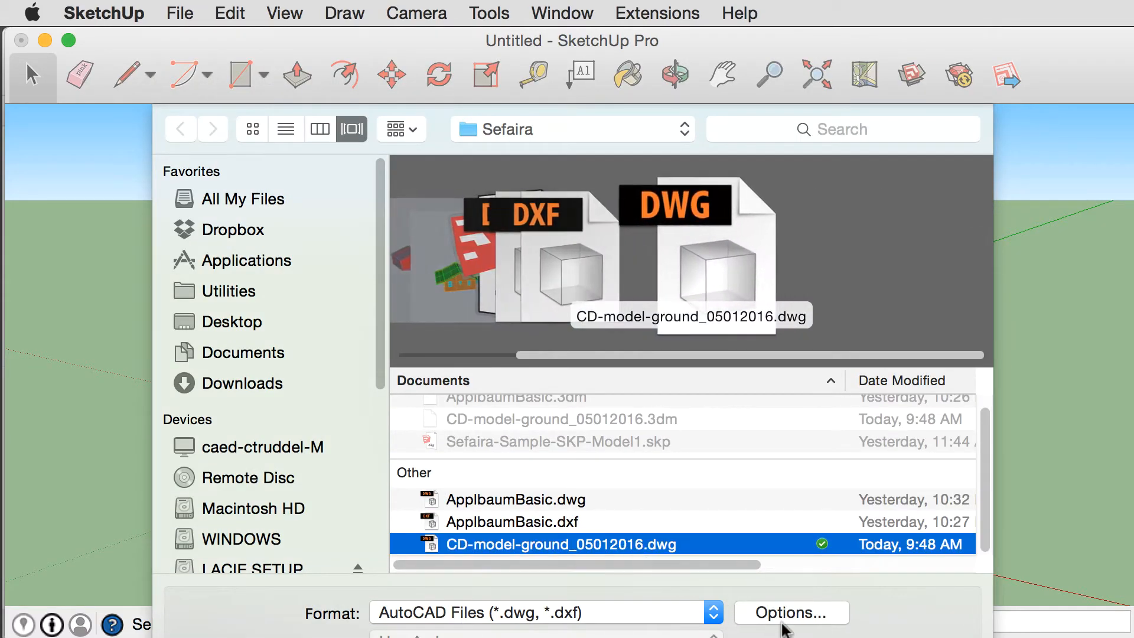
key("Return")
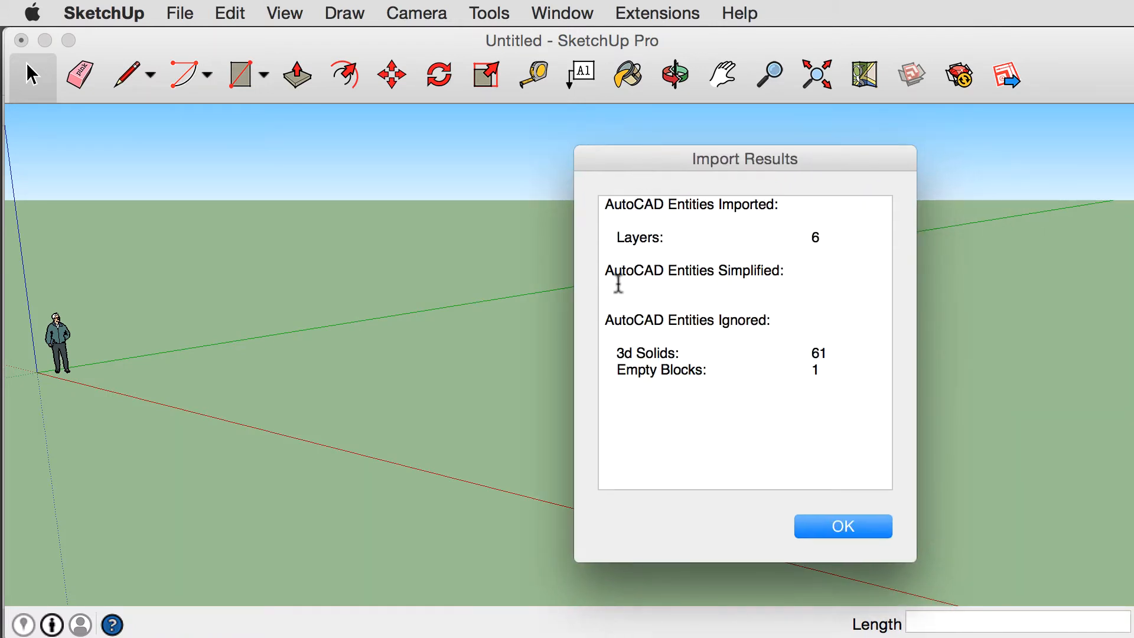
left_click_drag(617, 350, 673, 350)
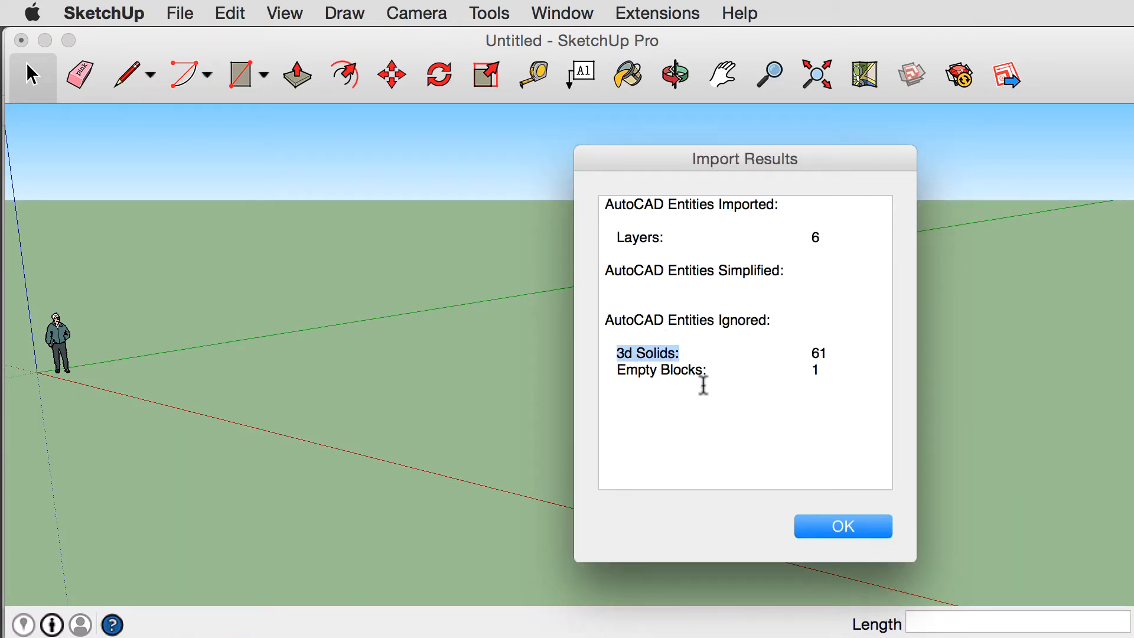
left_click(817, 526)
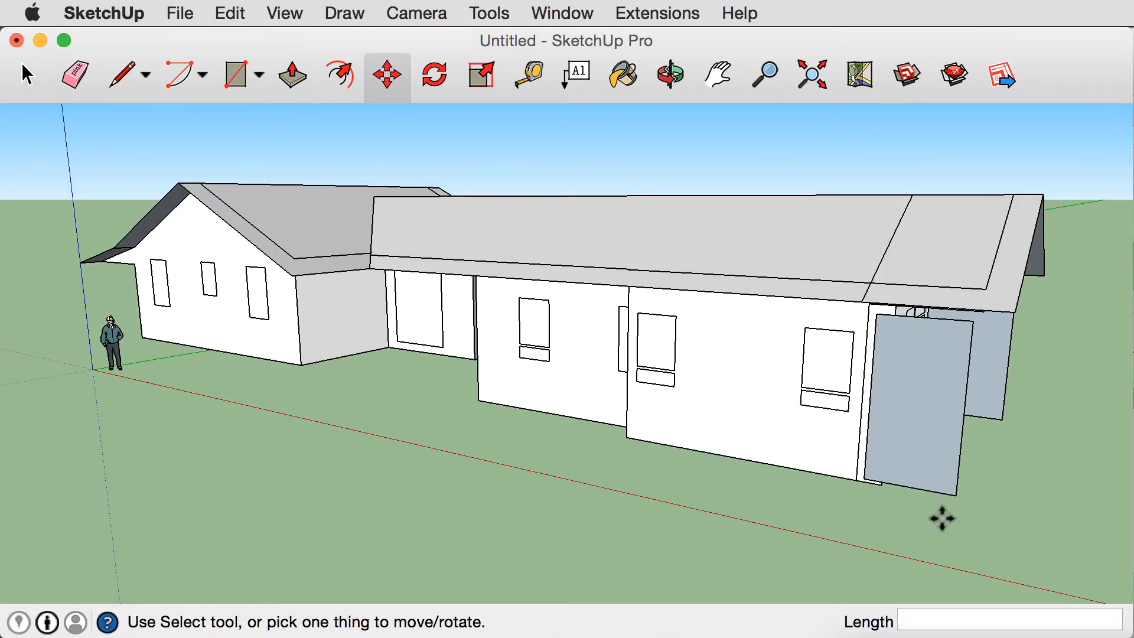
Tag the wall faces around the recessed entry on the long front side as wall with the Sefaira plugin
left_click(669, 75)
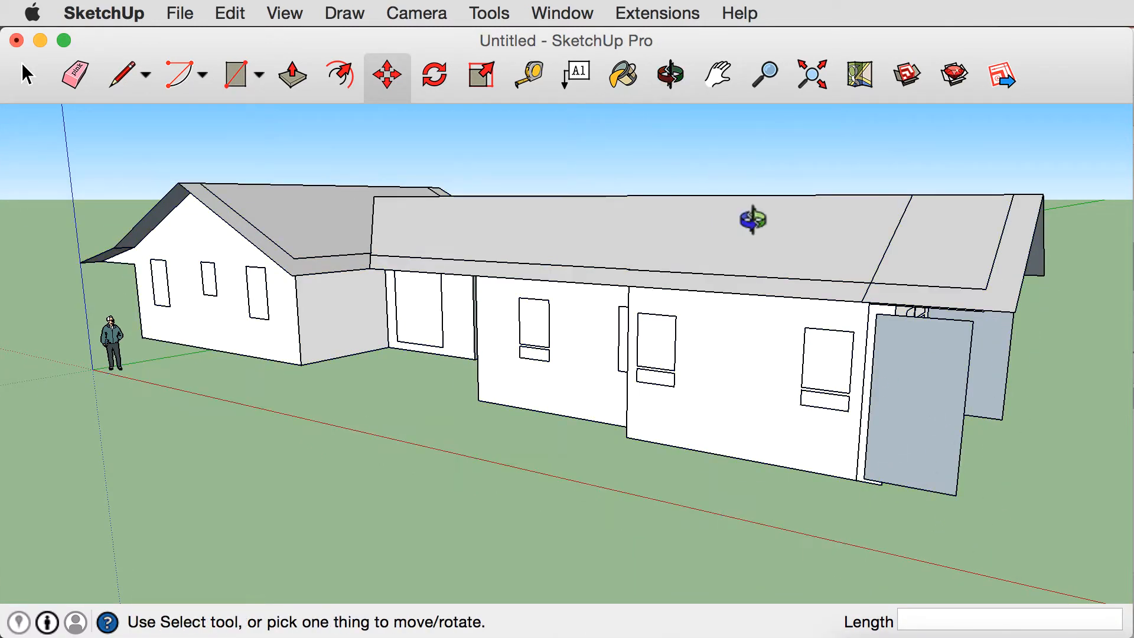
right_click(876, 353)
left_click(876, 352)
left_click_drag(938, 350, 700, 354)
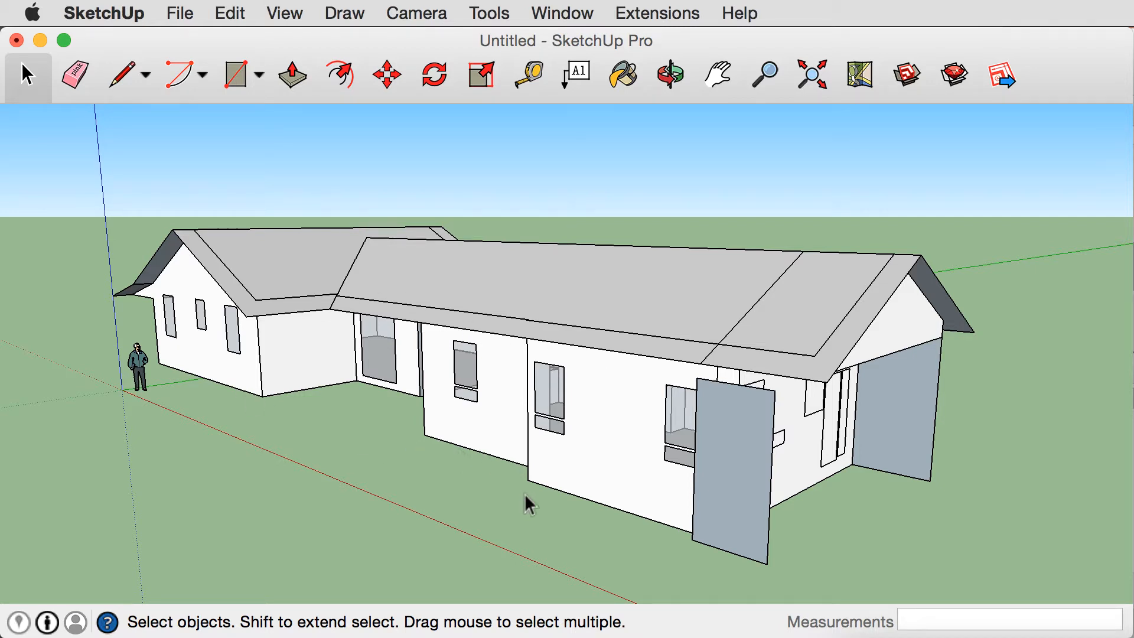
scroll(407, 365, "up", 5)
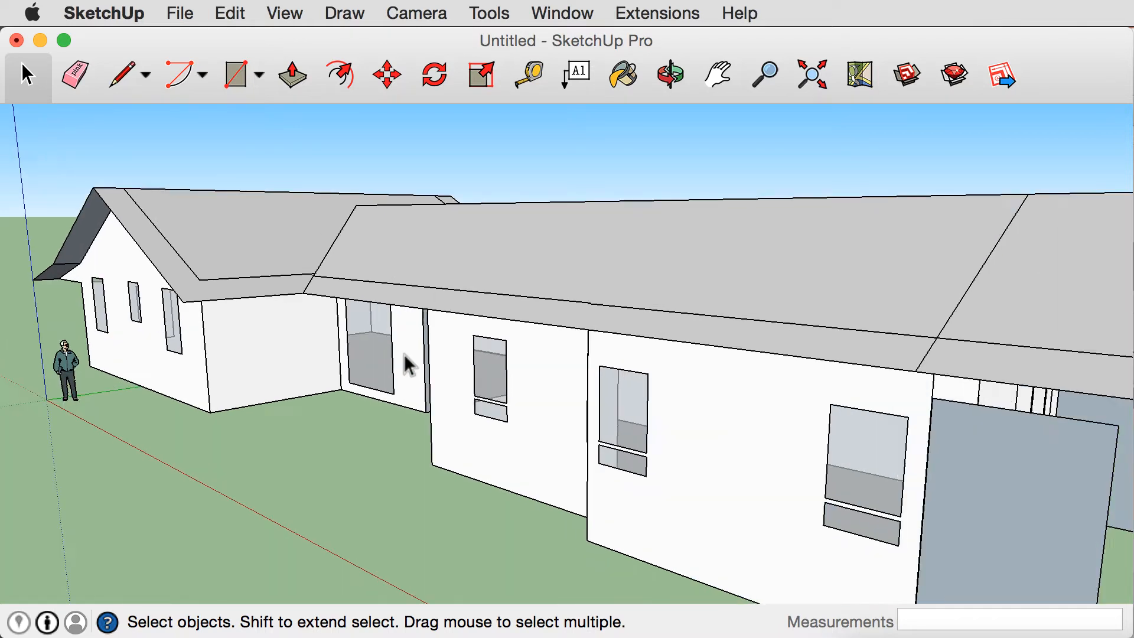
left_click(284, 384, "shift")
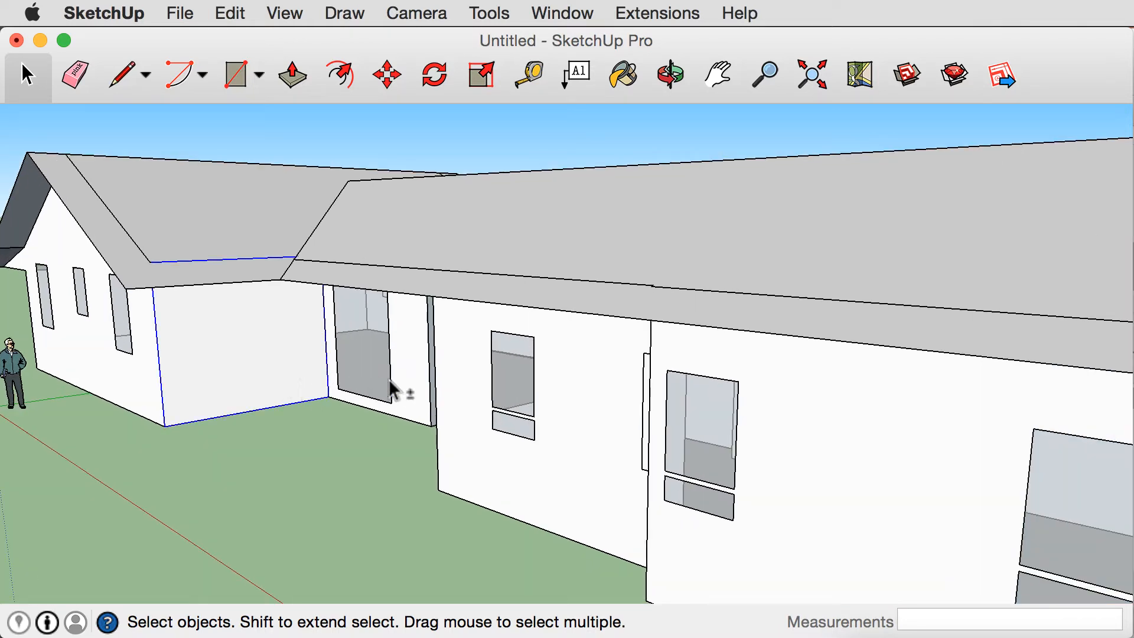
left_click(404, 367, "shift")
scroll(466, 337, "down", 5)
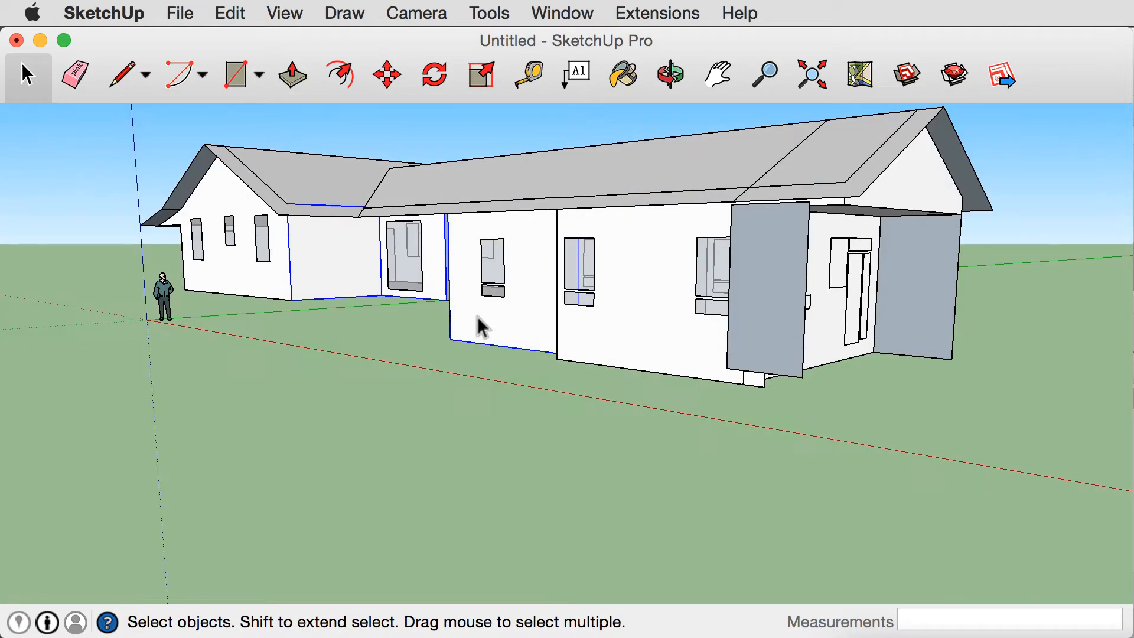
right_click(332, 223)
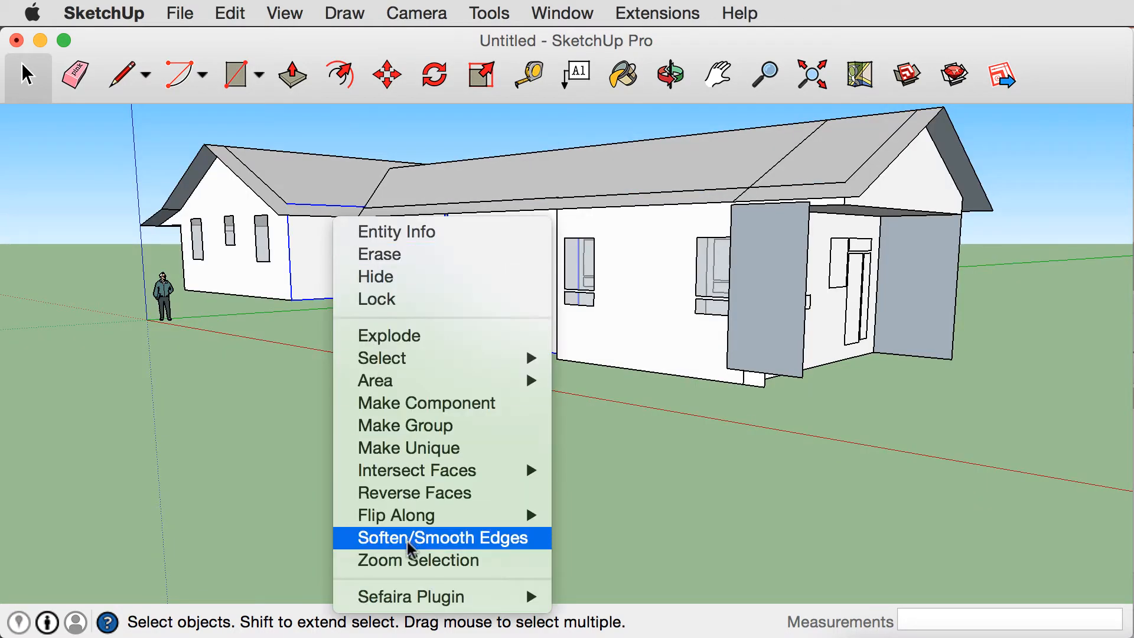
mouse_move(396, 604)
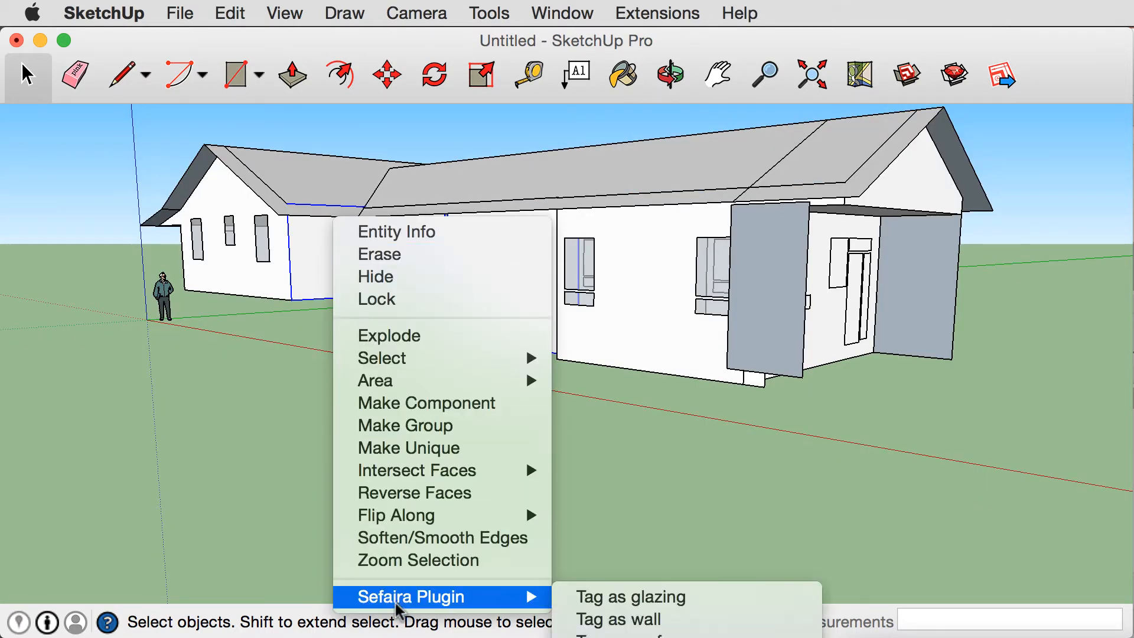
left_click(618, 622)
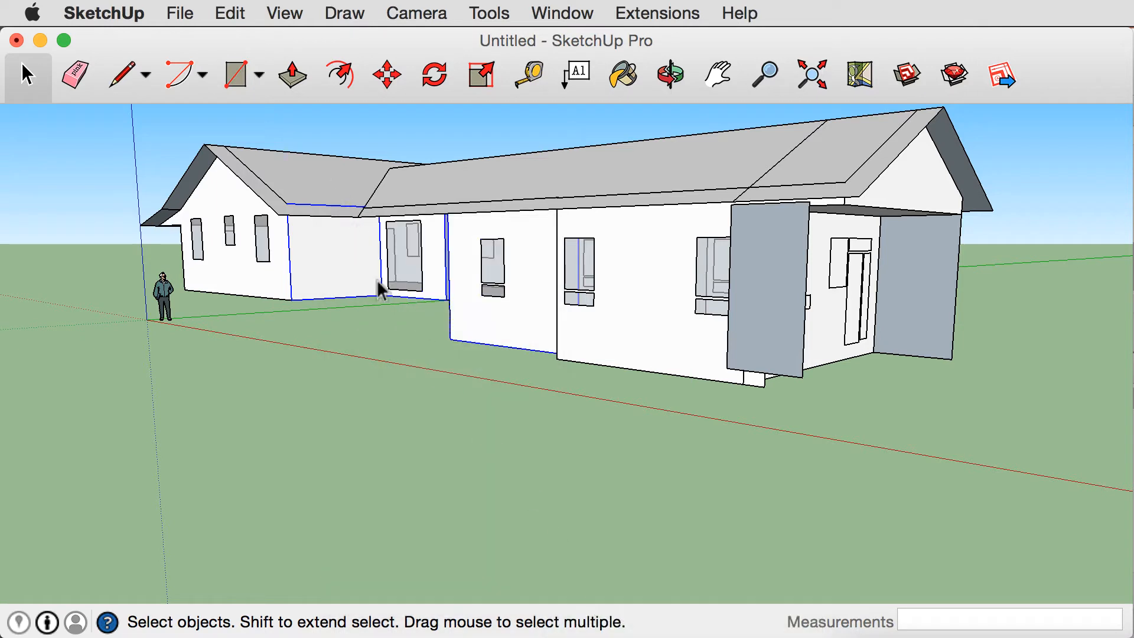
Show the Sefaira plugin and display the entity types on the house model, keeping the plugin window clear of the house
left_click(398, 324)
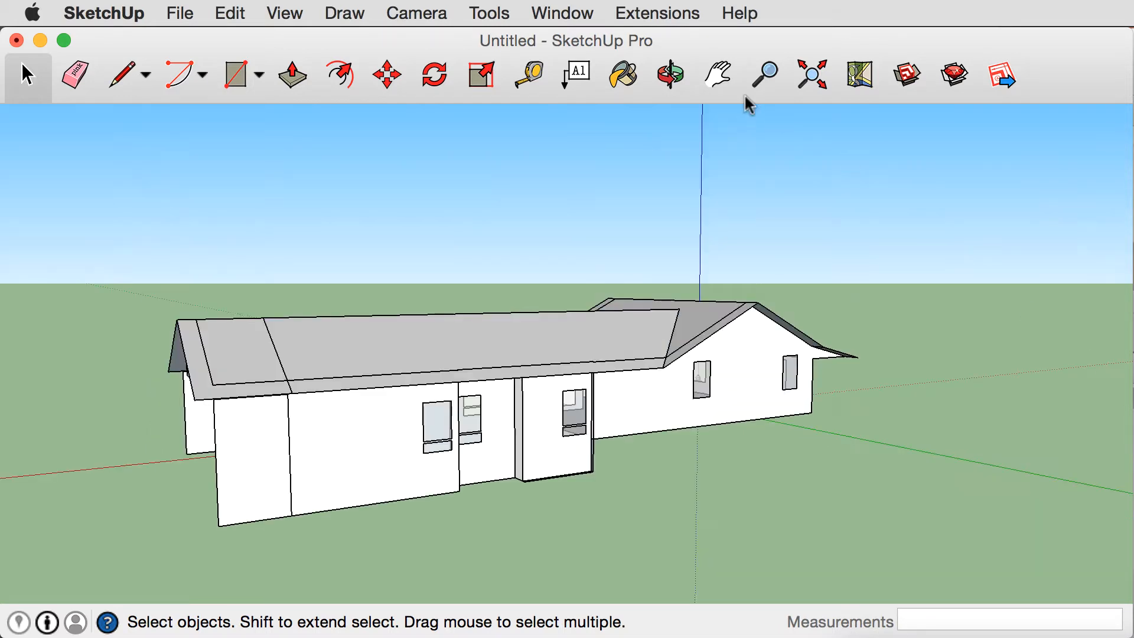
left_click(646, 15)
mouse_move(648, 42)
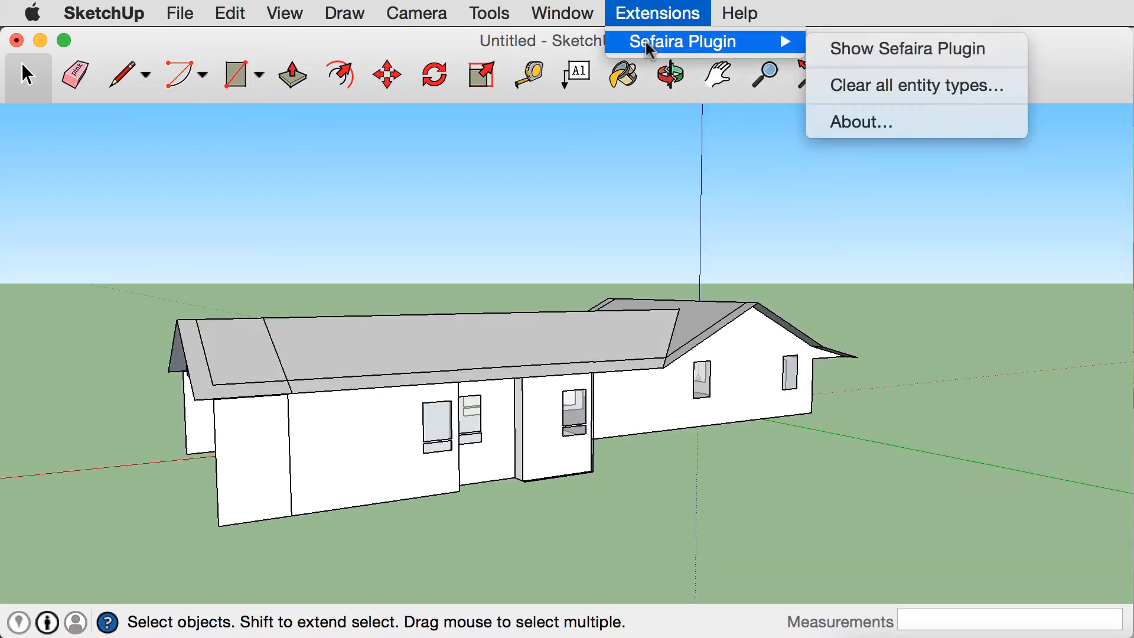
left_click(866, 47)
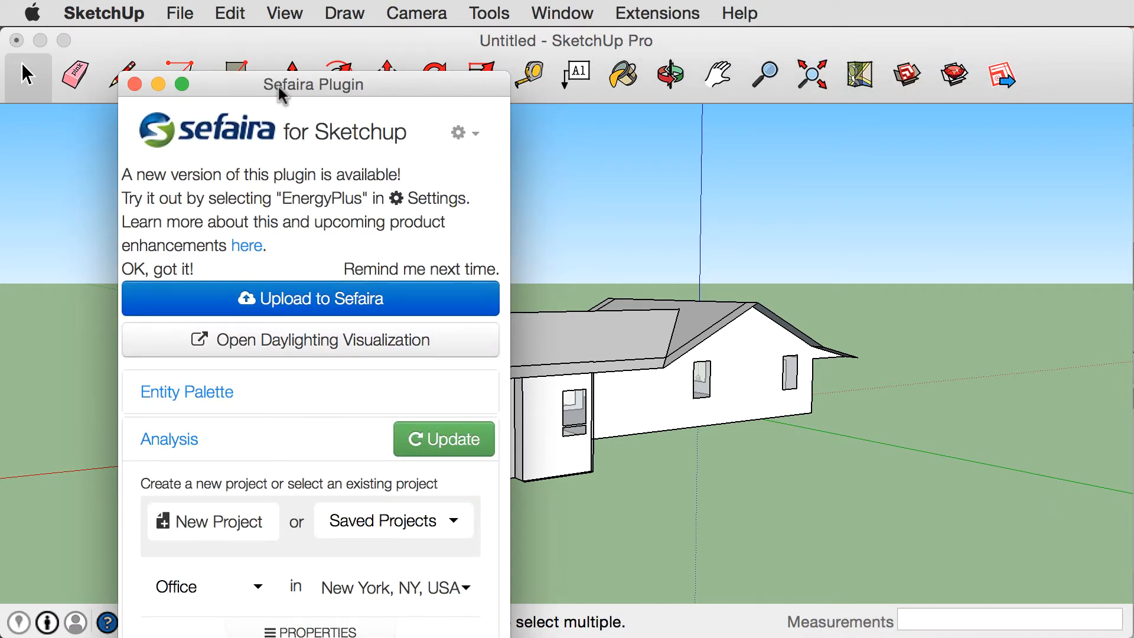
left_click_drag(278, 84, 895, 30)
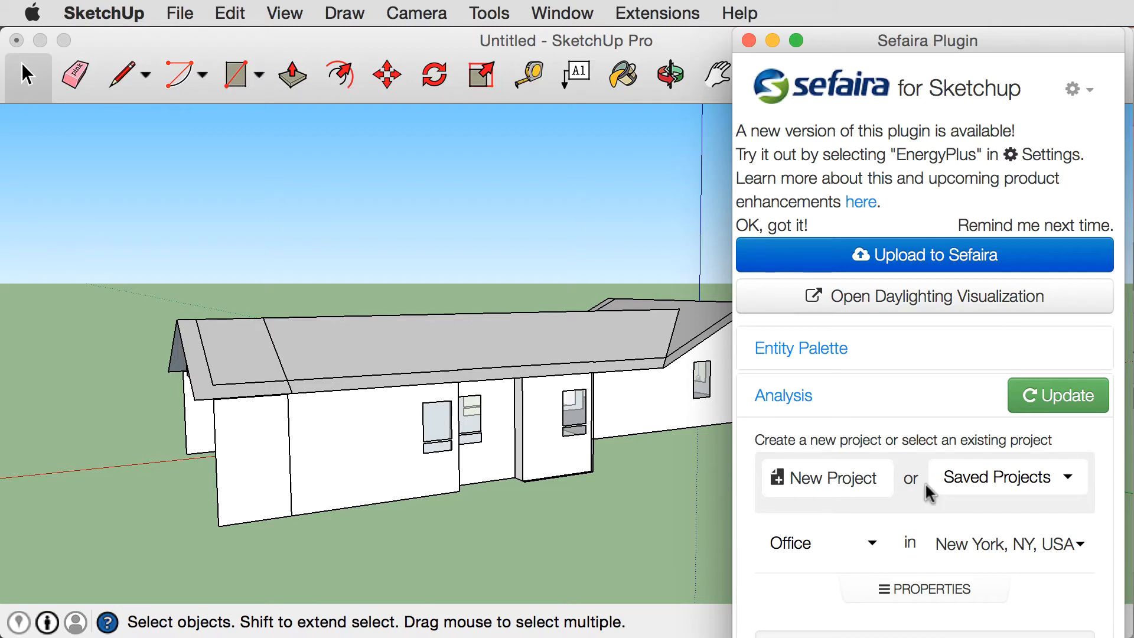
left_click(818, 353)
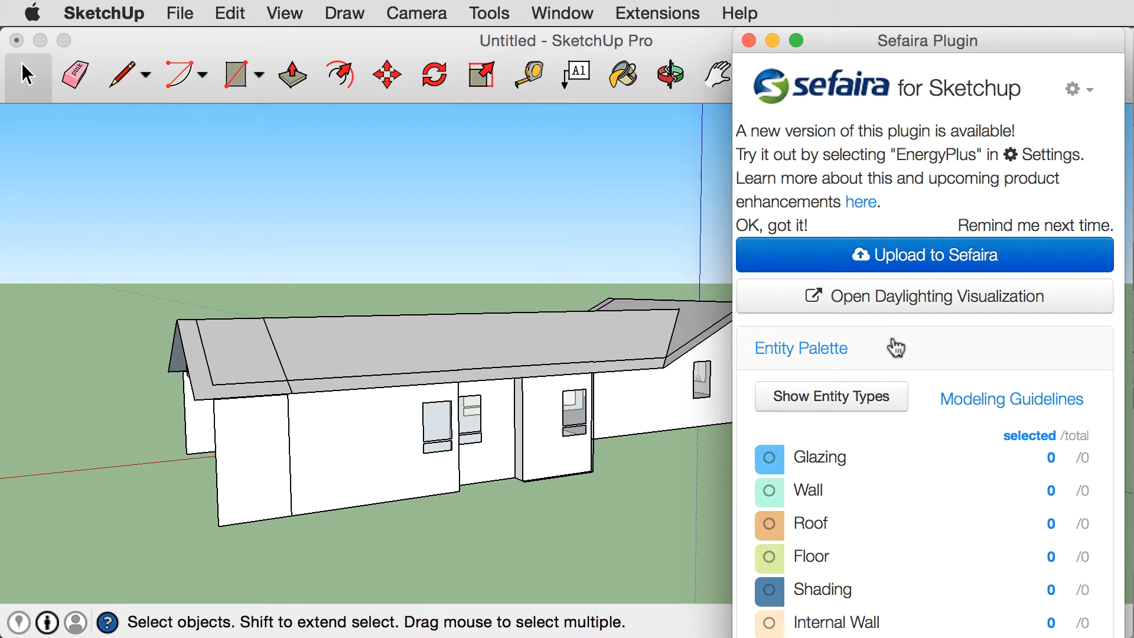
left_click(812, 399)
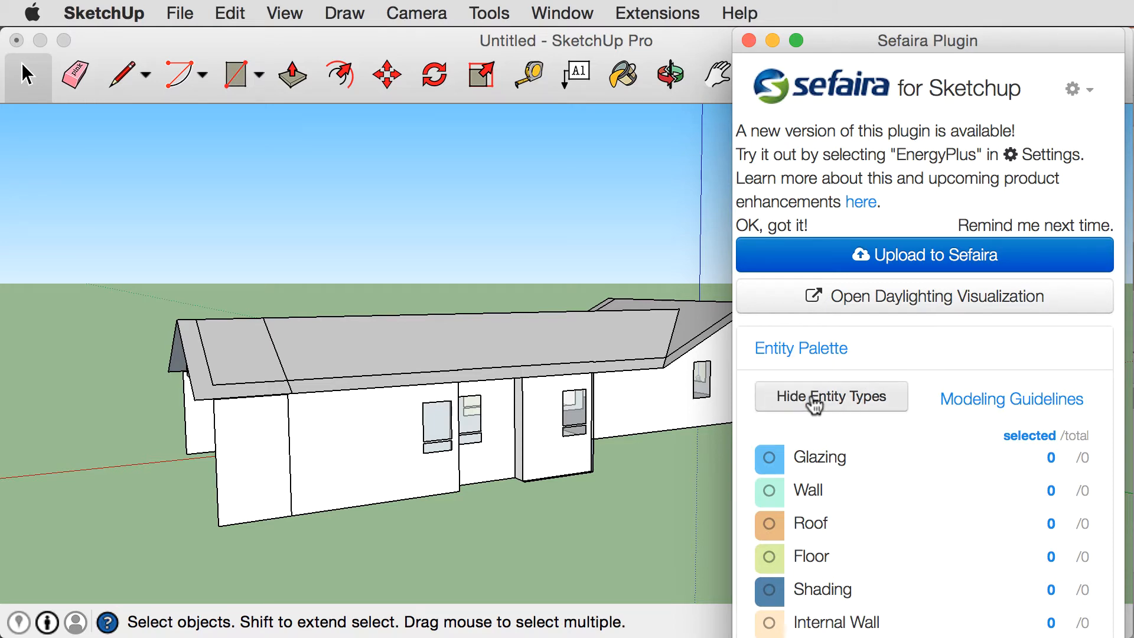
left_click_drag(923, 38, 1040, 37)
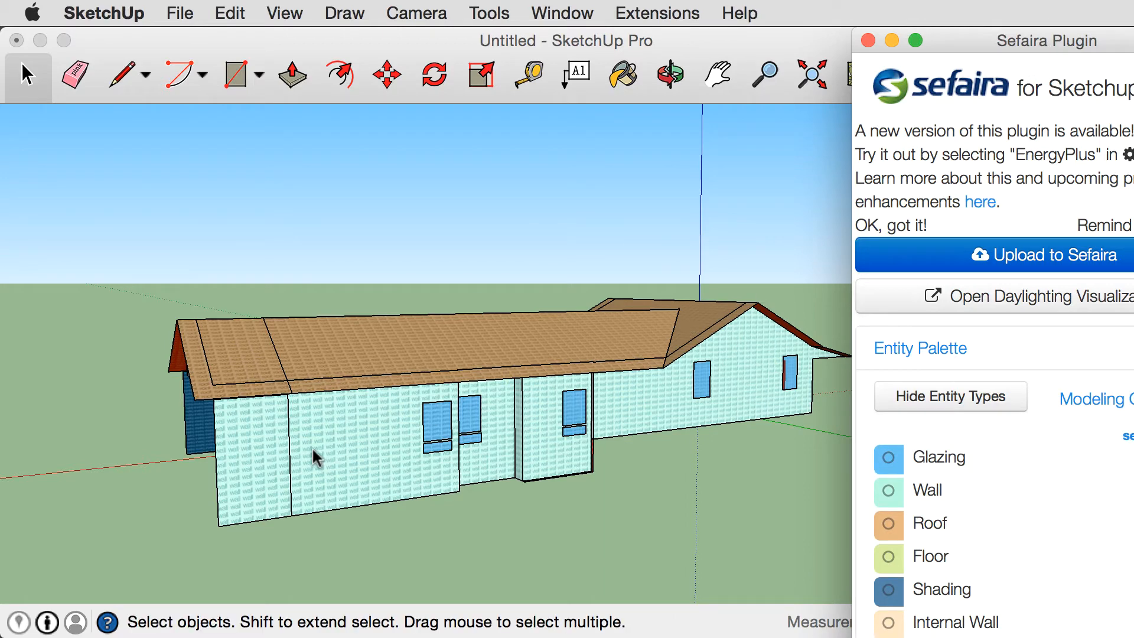
Examine the entity types on all sides of the house, closing in on the narrow strip beside the recessed entry
left_click(664, 79)
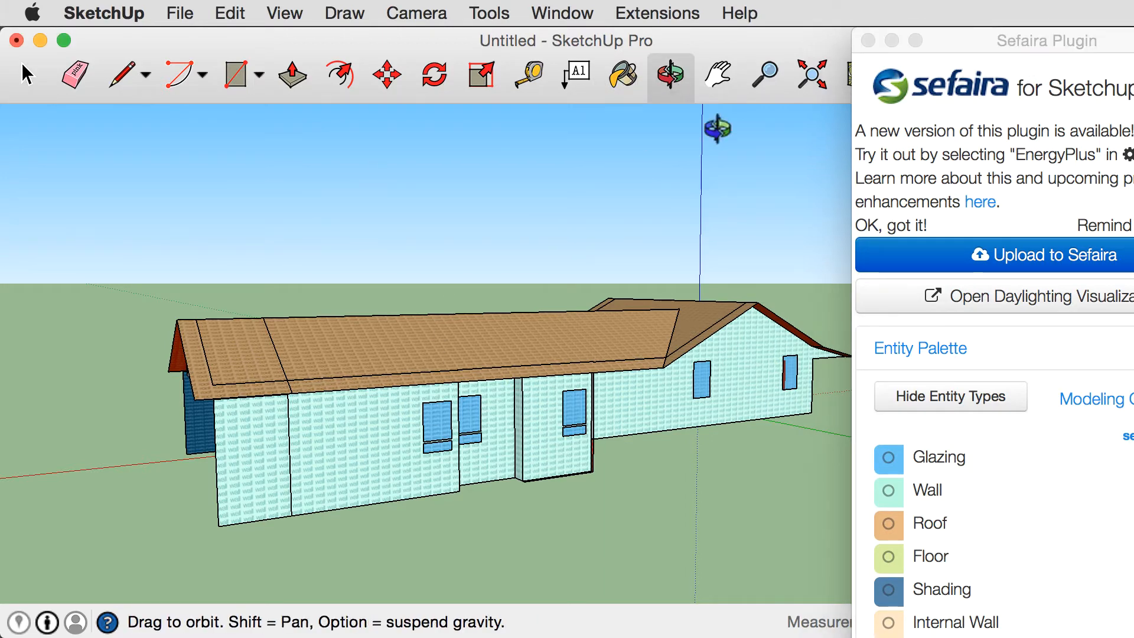
left_click_drag(450, 430, 549, 429)
left_click_drag(399, 465, 709, 384)
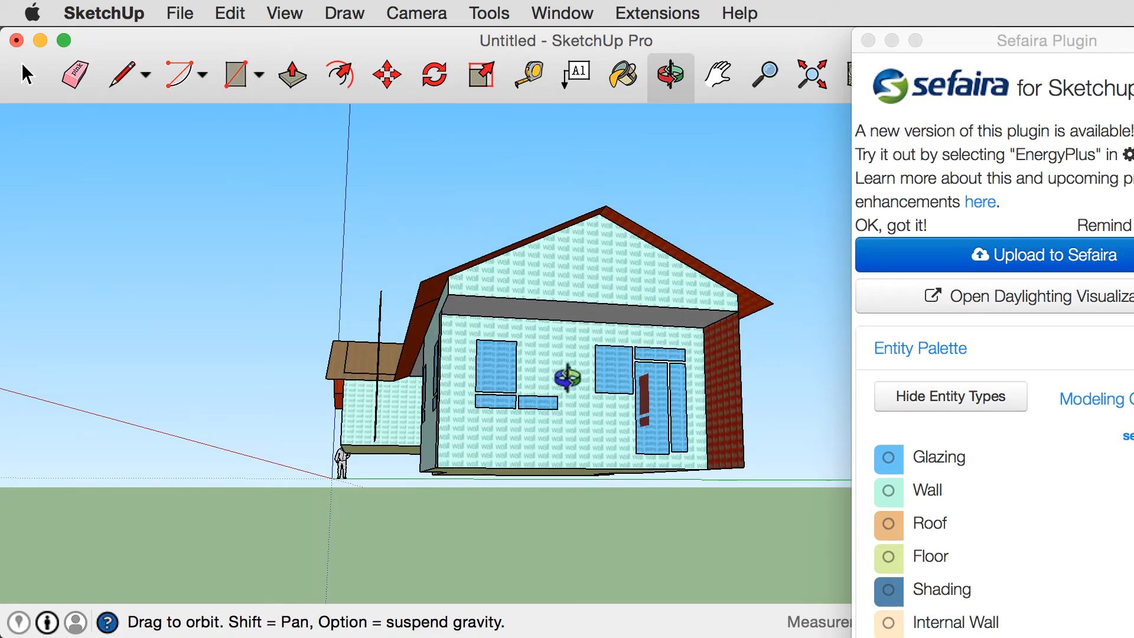
left_click_drag(568, 378, 625, 406)
left_click_drag(380, 413, 655, 417)
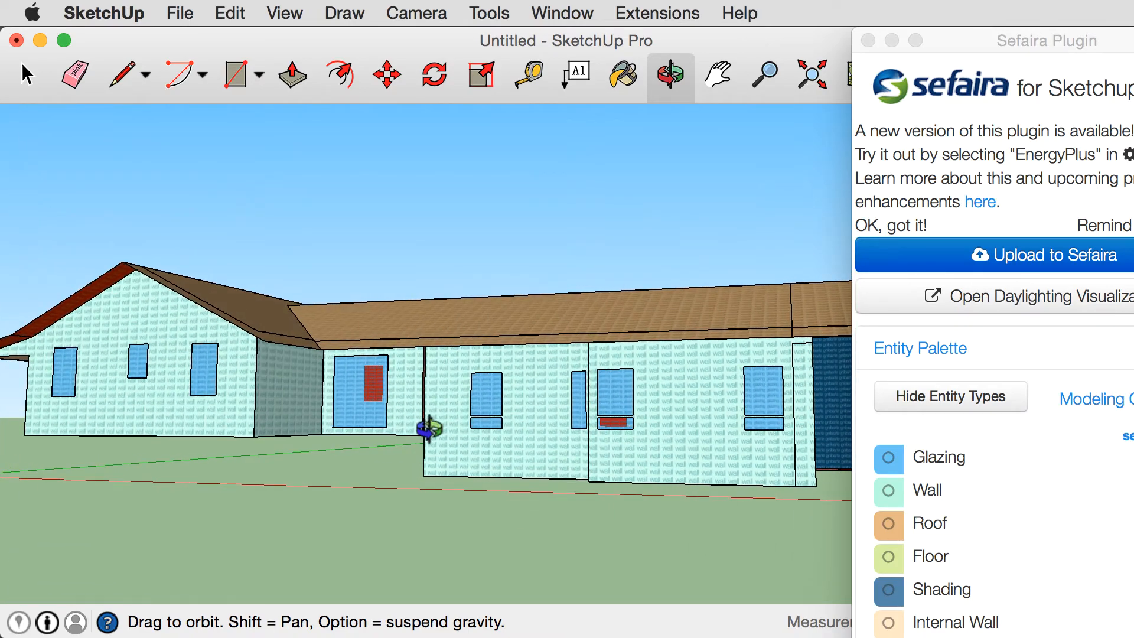
left_click_drag(429, 427, 648, 428)
left_click_drag(339, 420, 421, 415)
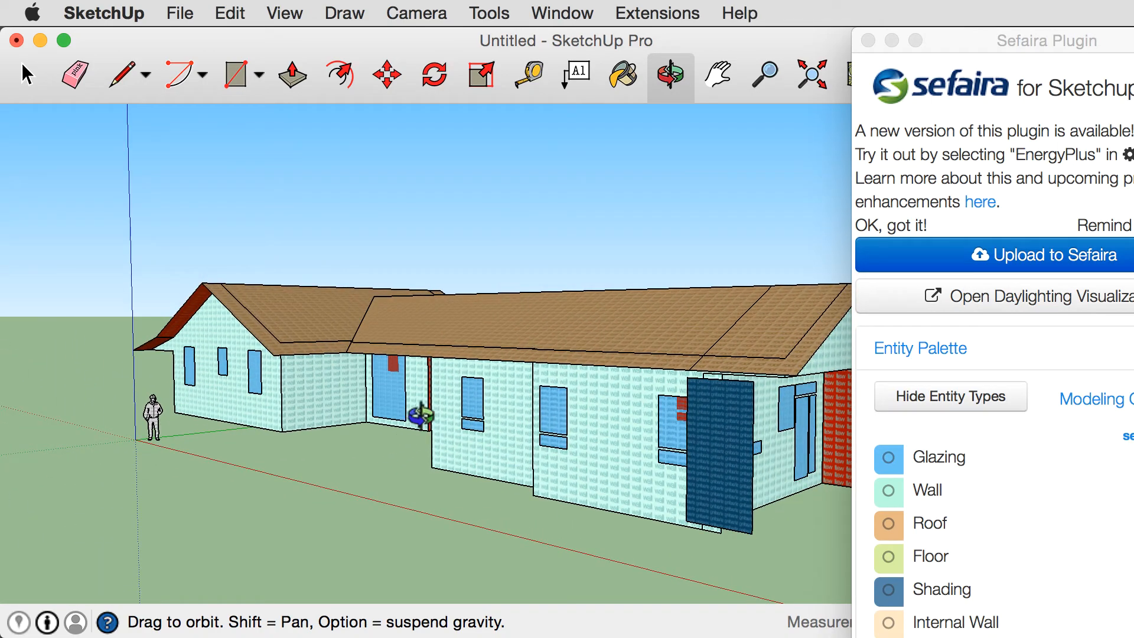
scroll(421, 415, "up", 10)
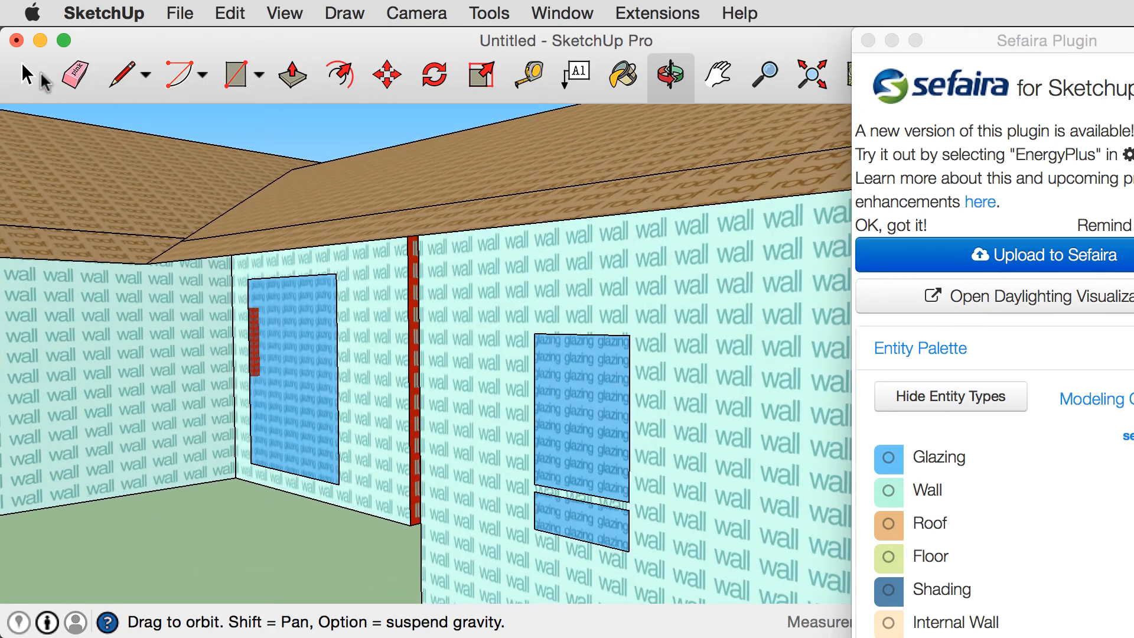
left_click(43, 77)
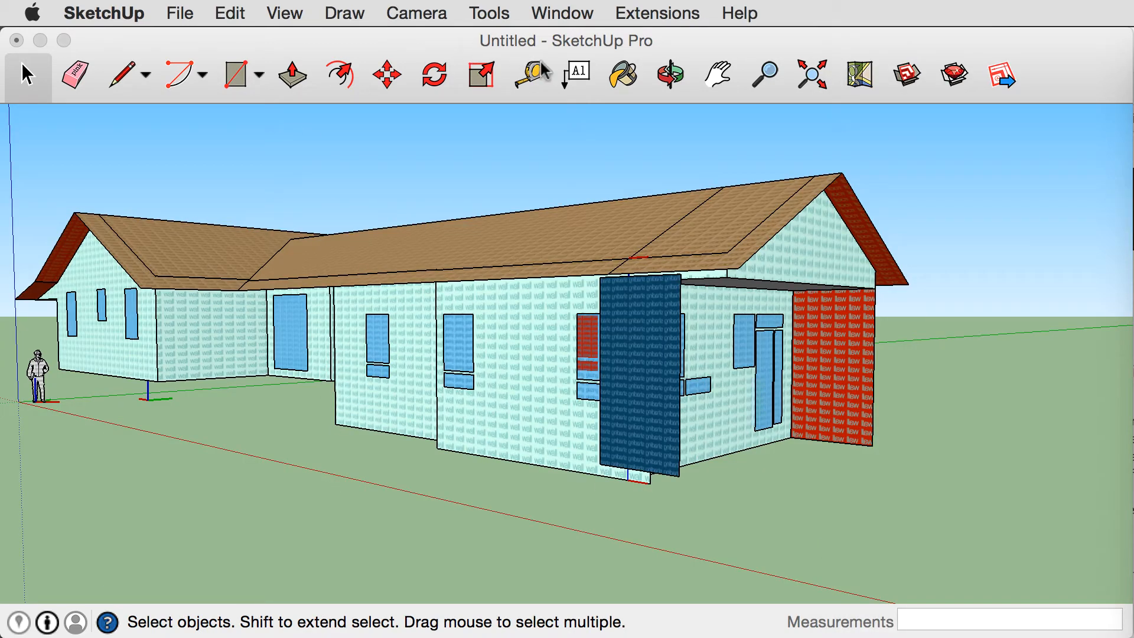
Check the entity types of the roof, long front wall and covered gable end from a raised viewpoint
left_click(672, 77)
left_click_drag(568, 347, 524, 374)
left_click_drag(334, 317, 797, 434)
left_click(488, 13)
left_click(626, 57)
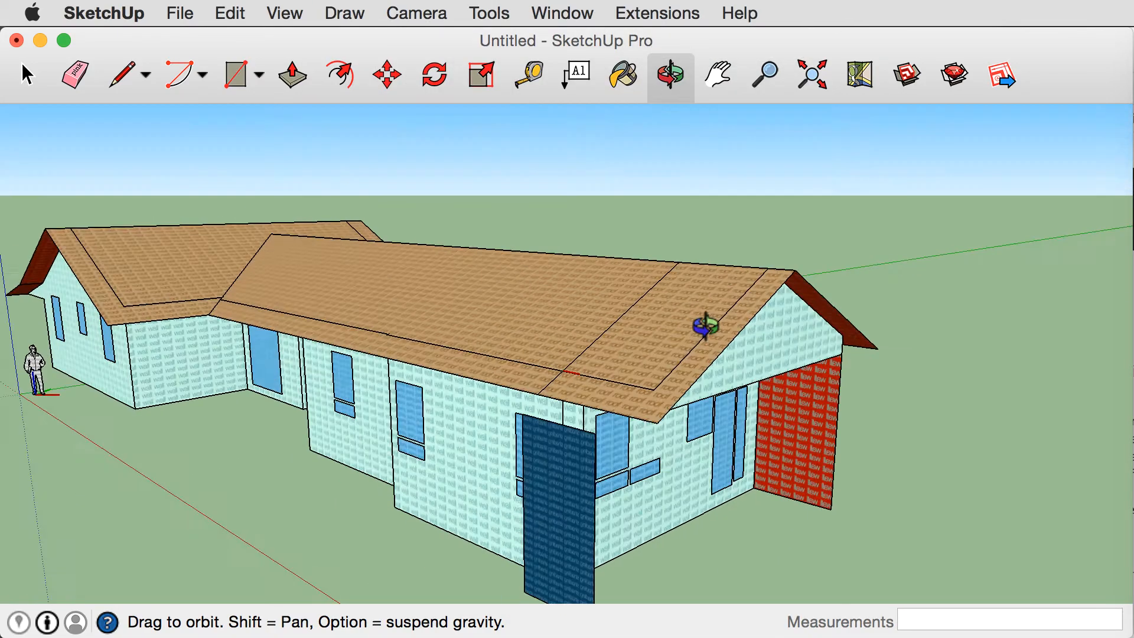
left_click_drag(704, 324, 716, 321)
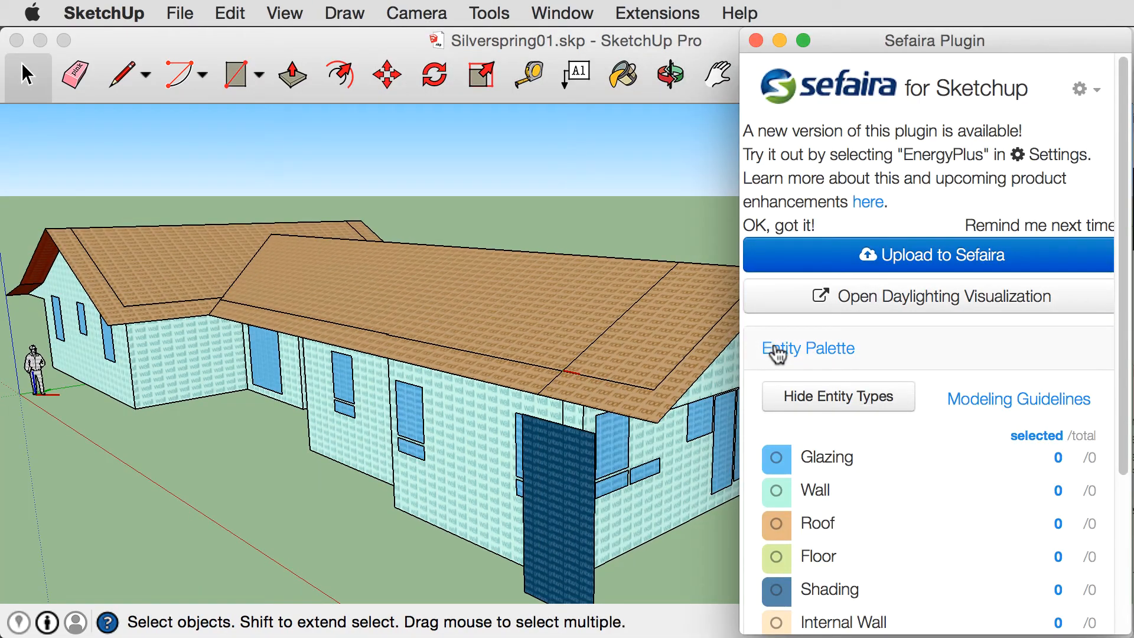
Switch from the entity palette to the analysis and start a new project named Silverspring with building type Residential
left_click(778, 351)
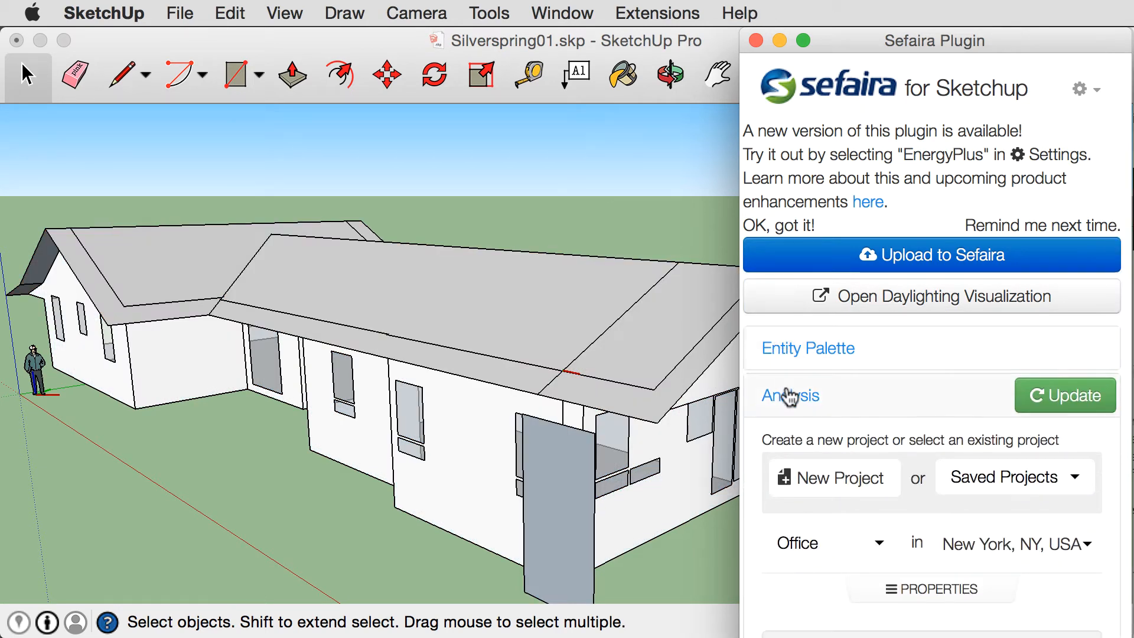
left_click(790, 397)
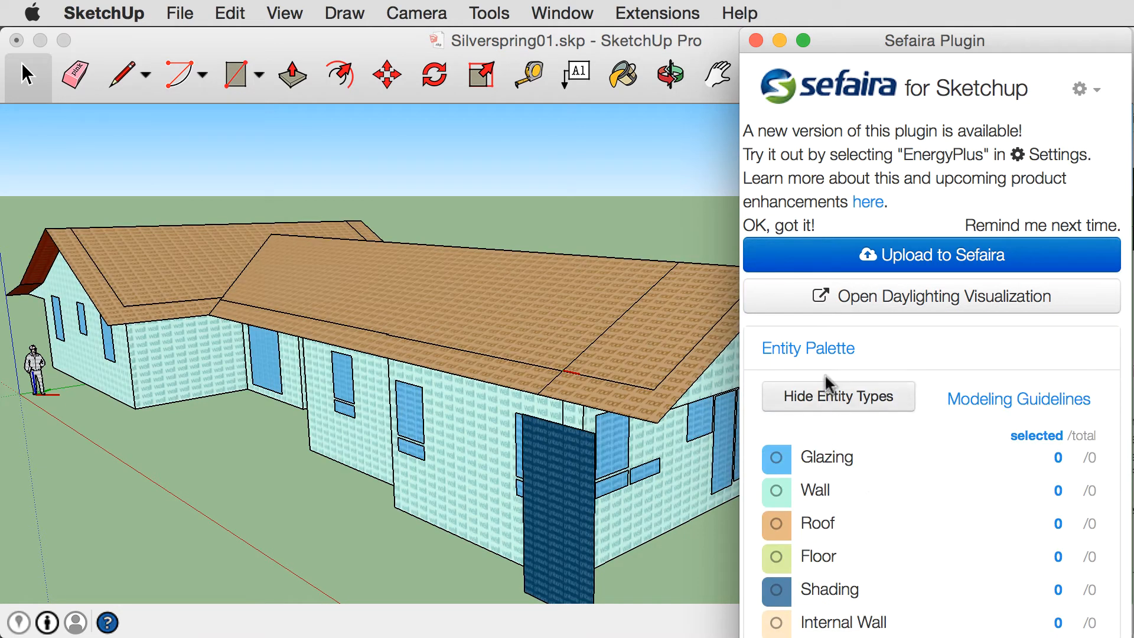
left_click(818, 352)
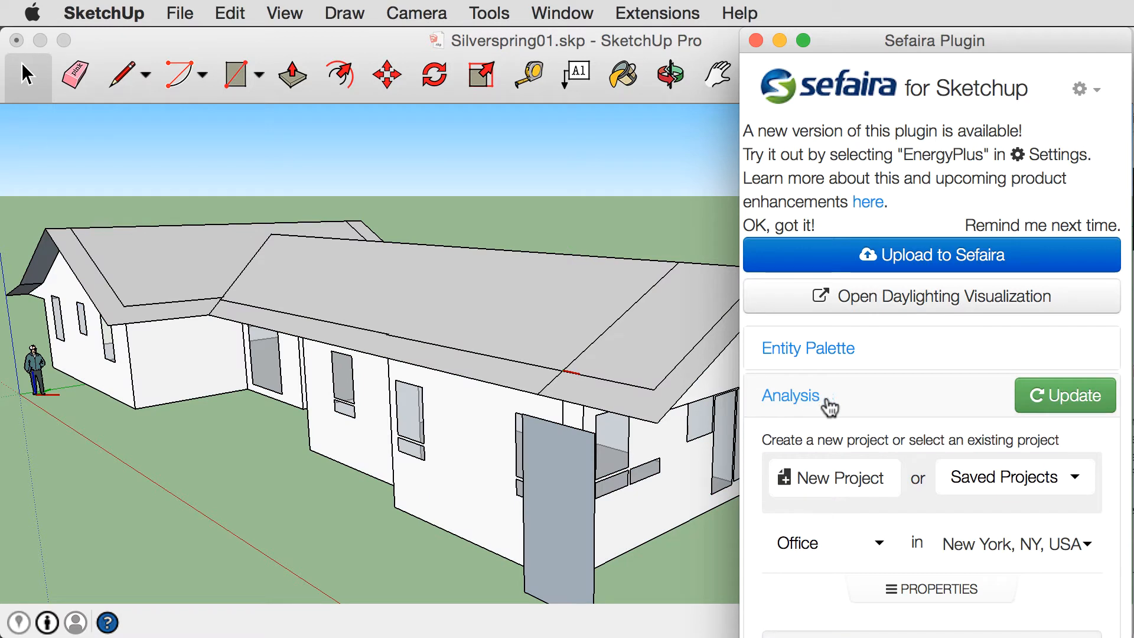
left_click(825, 483)
type("Silverspring")
left_click(884, 522)
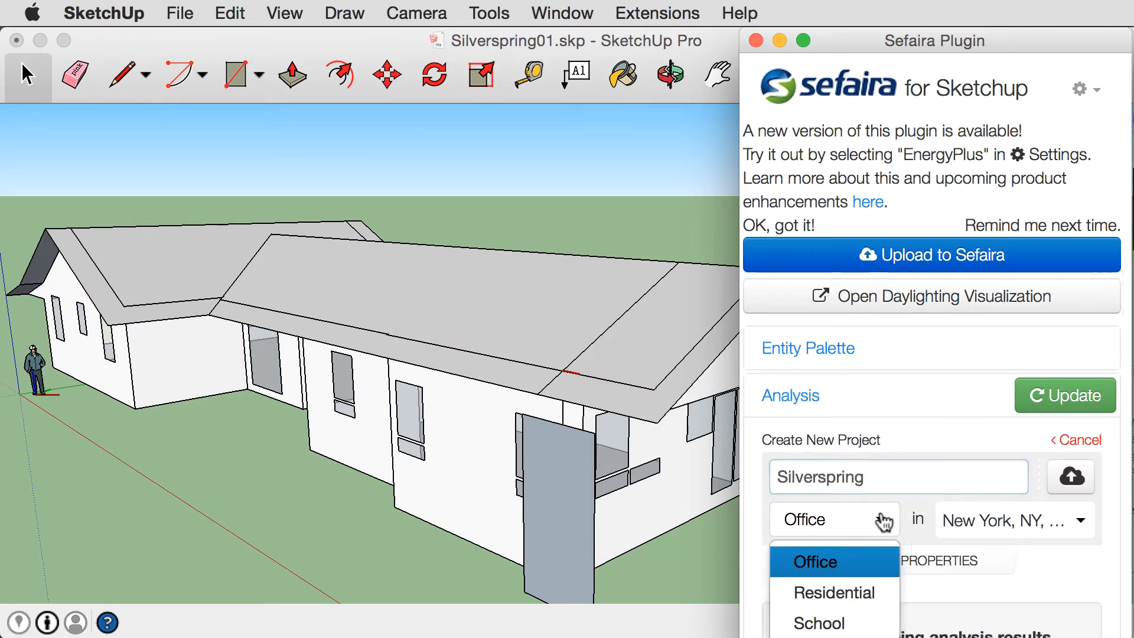
left_click(831, 591)
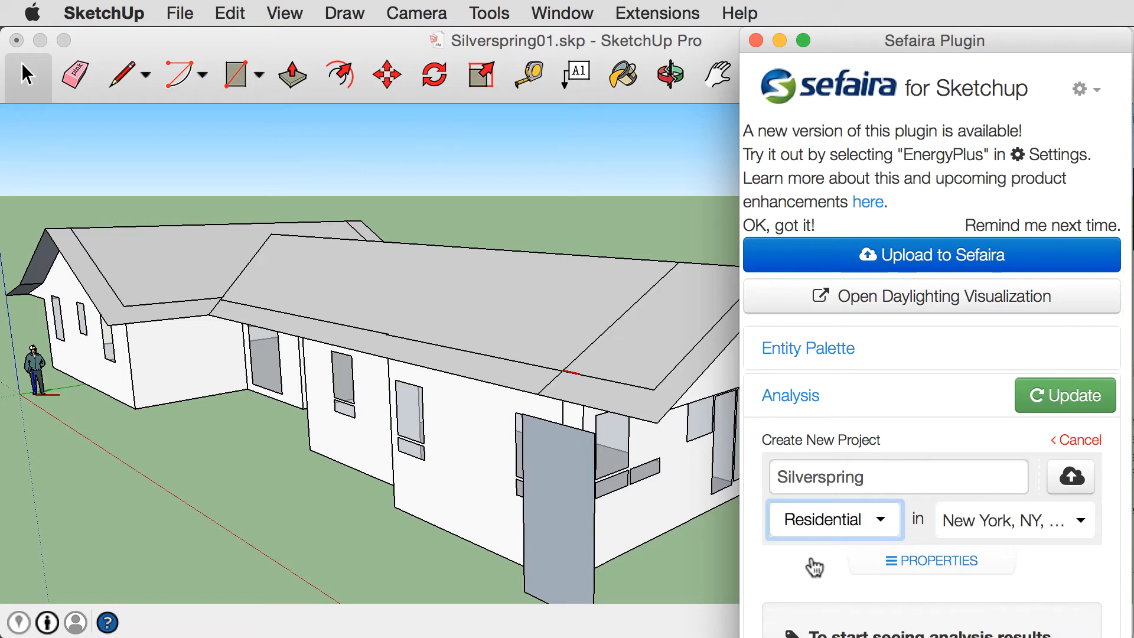
Set the new project's location to Silverspring, Maryland
left_click(997, 531)
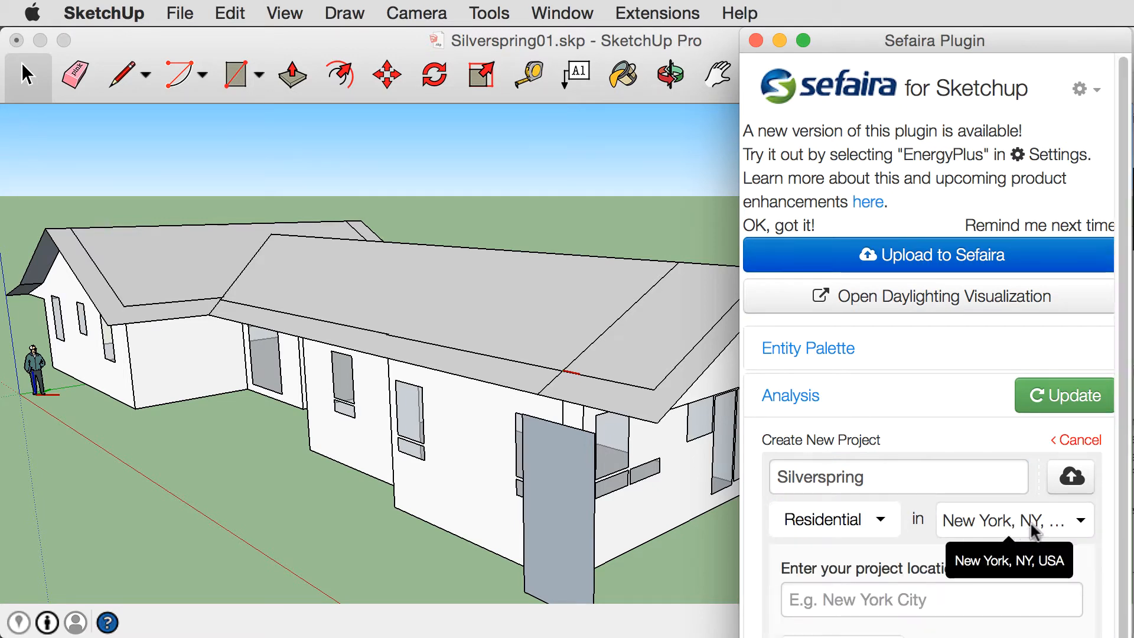
left_click(958, 597)
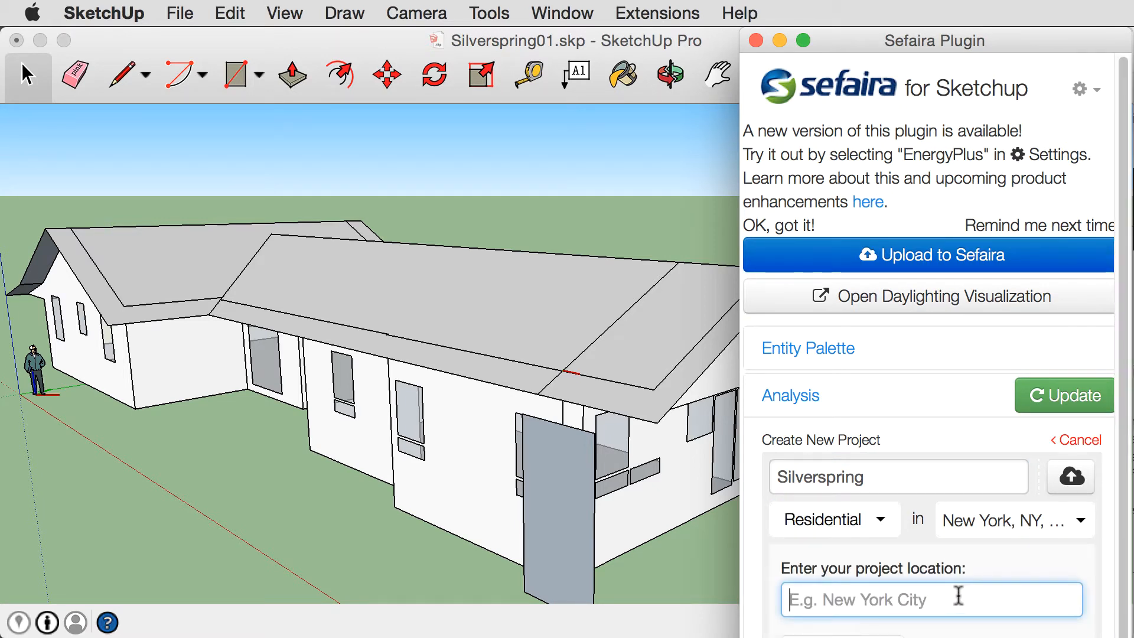
type("Silversprin")
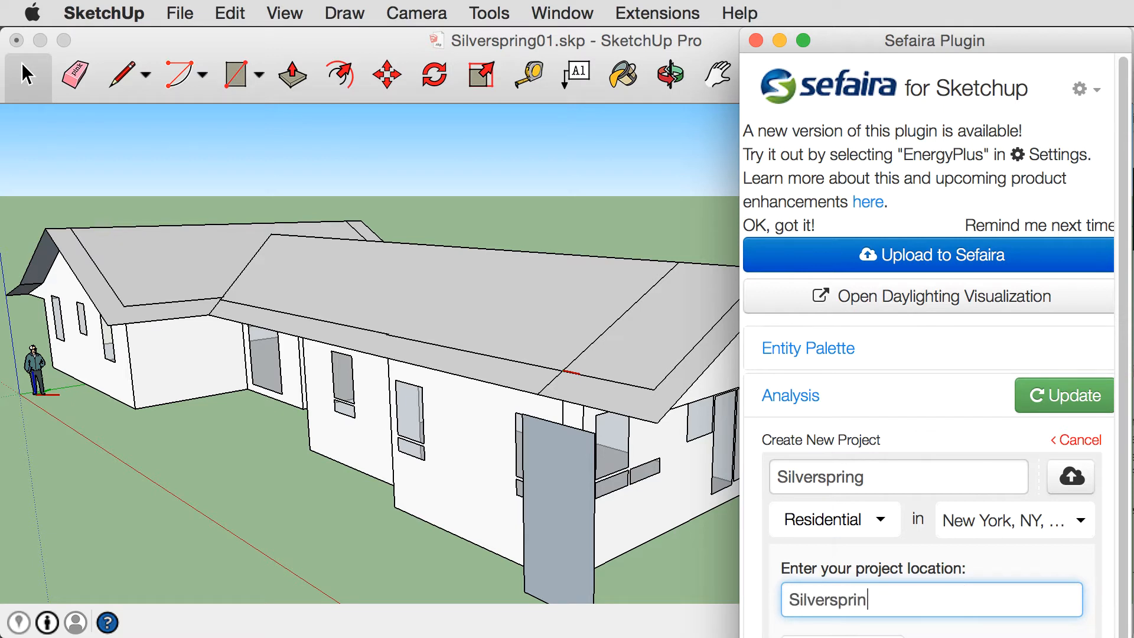
type("g, Maryla")
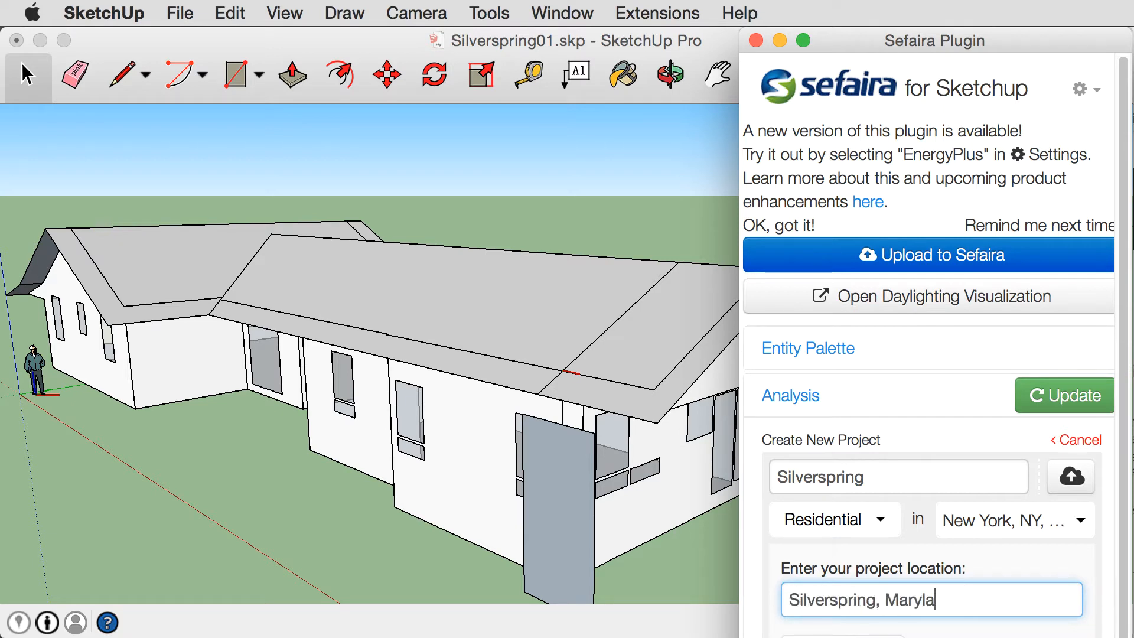
type("nd")
key("Return")
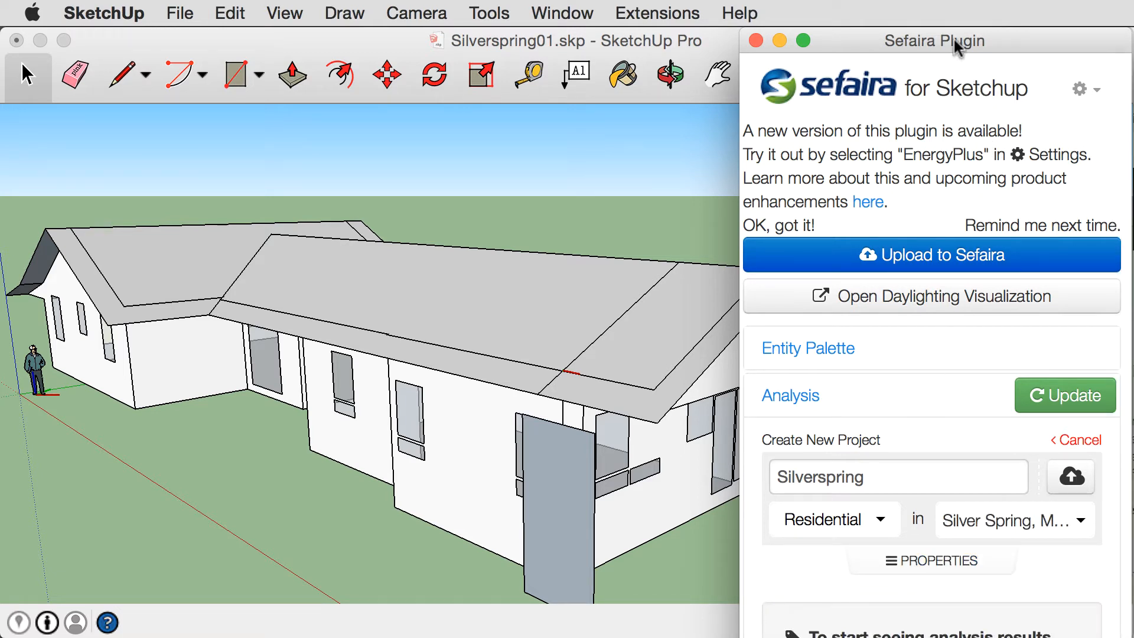
left_click_drag(957, 46, 955, 46)
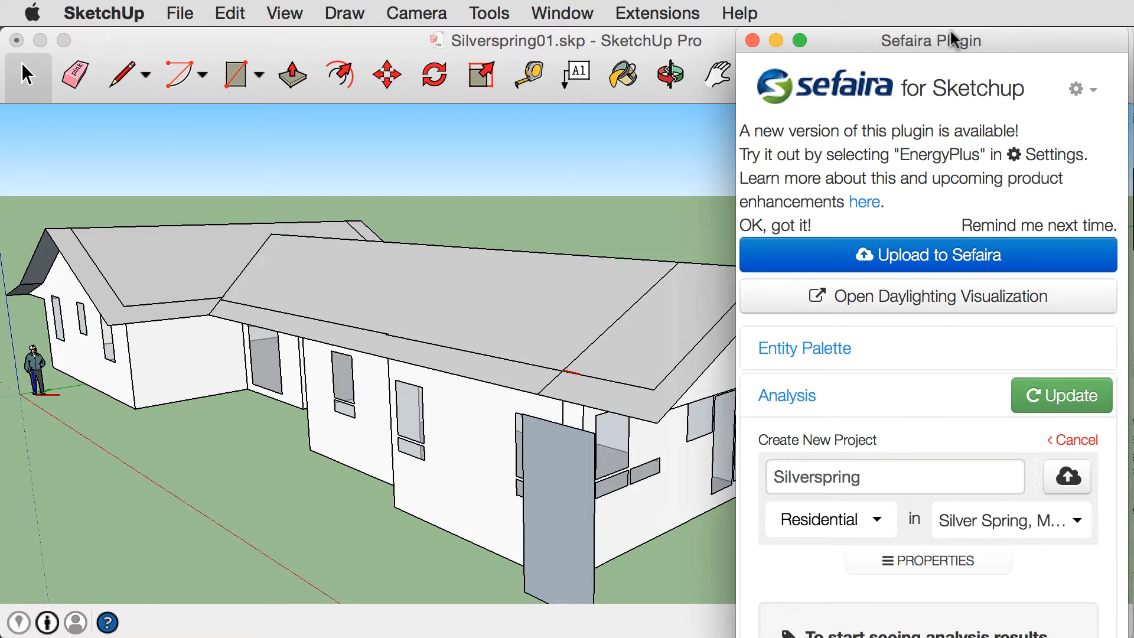
Review the model properties, including the HVAC type, baseline, climate zone, insulation and glazing settings
left_click(936, 561)
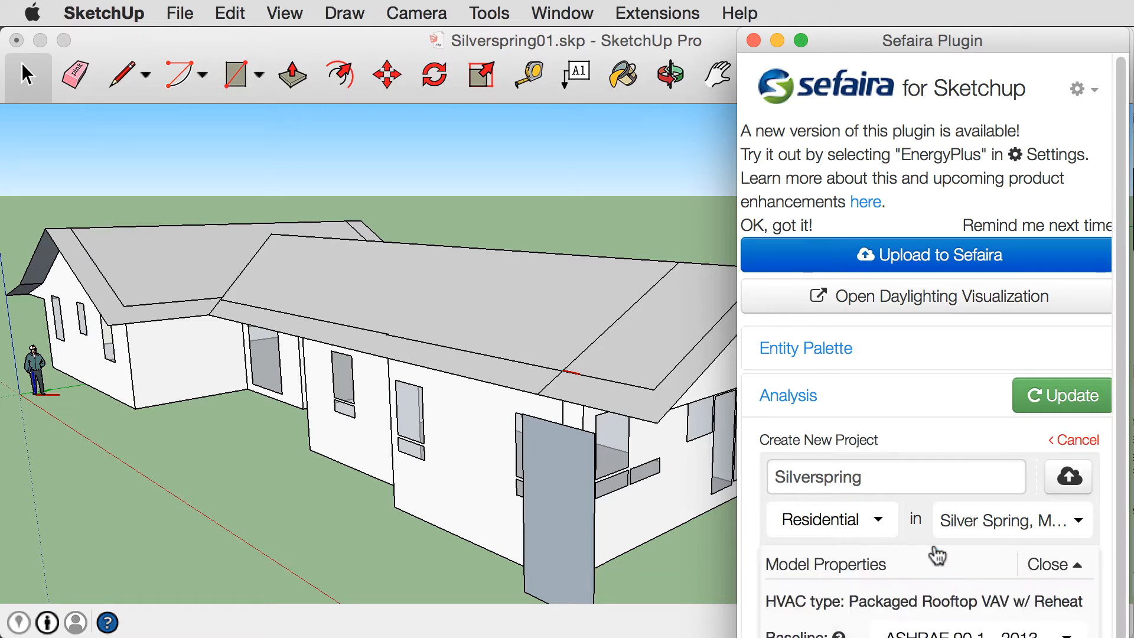
scroll(936, 614, "down", 6)
left_click(778, 273)
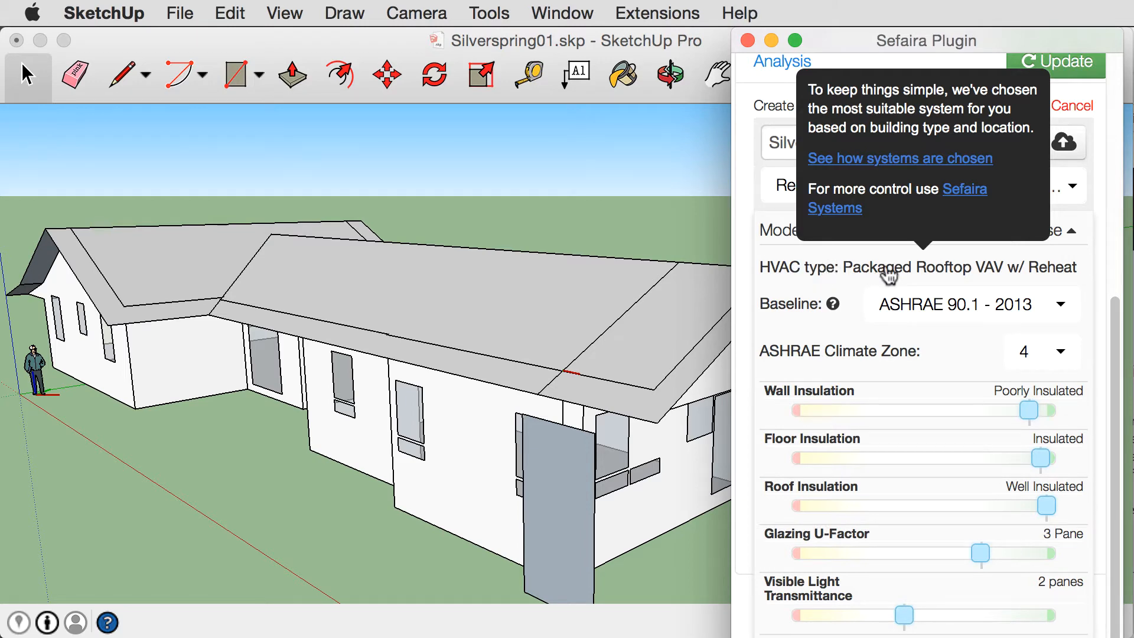
left_click(783, 188)
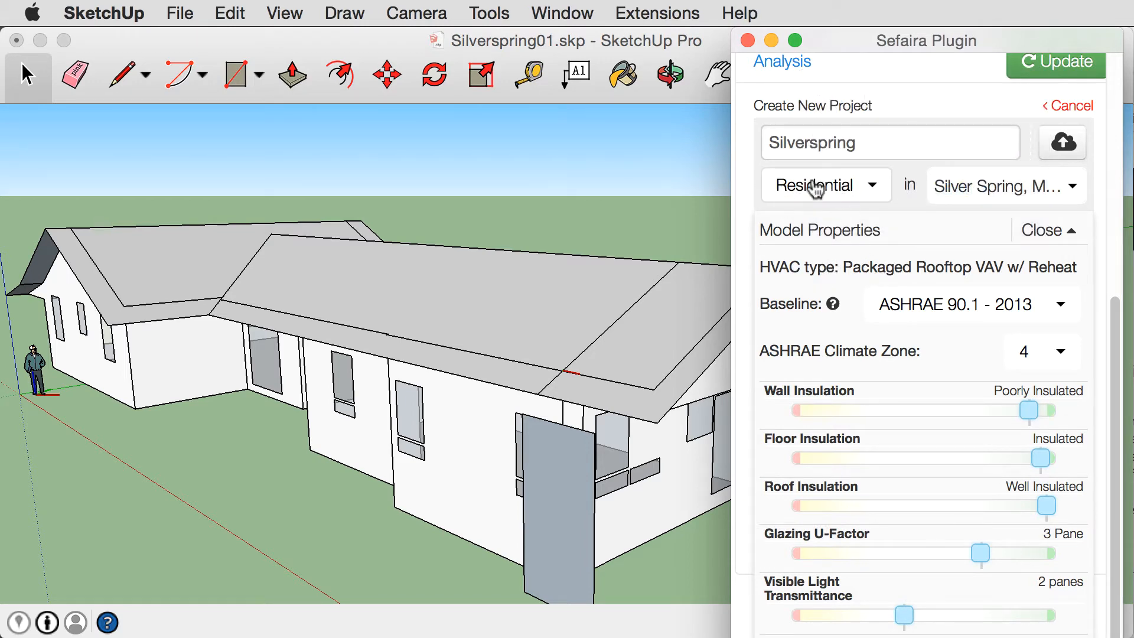
mouse_move(804, 268)
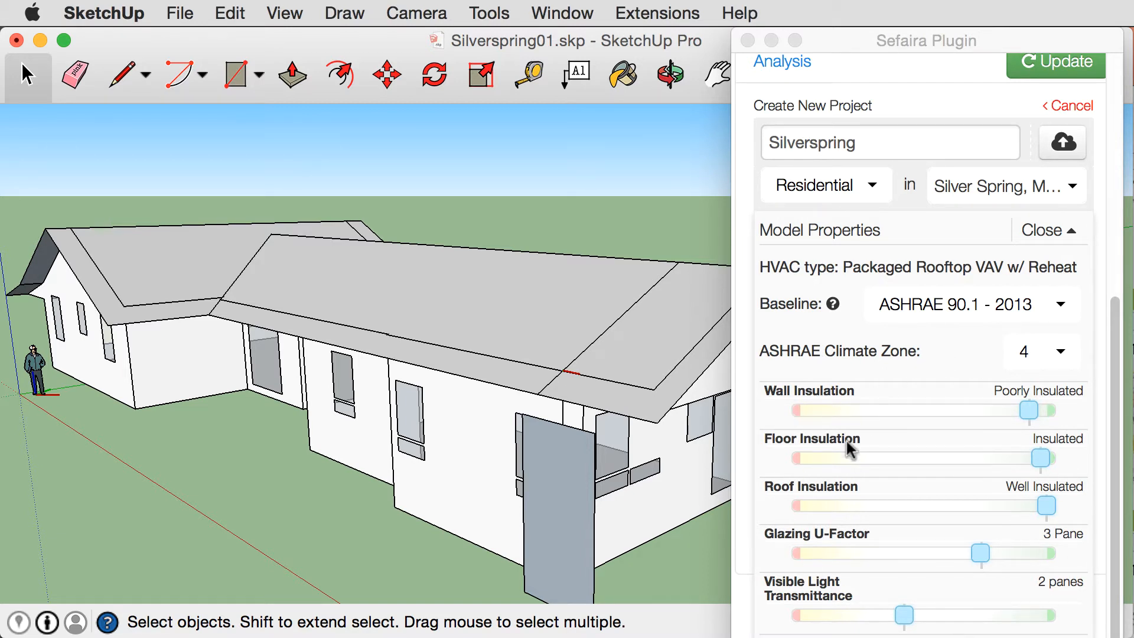
scroll(974, 498, "up", 2)
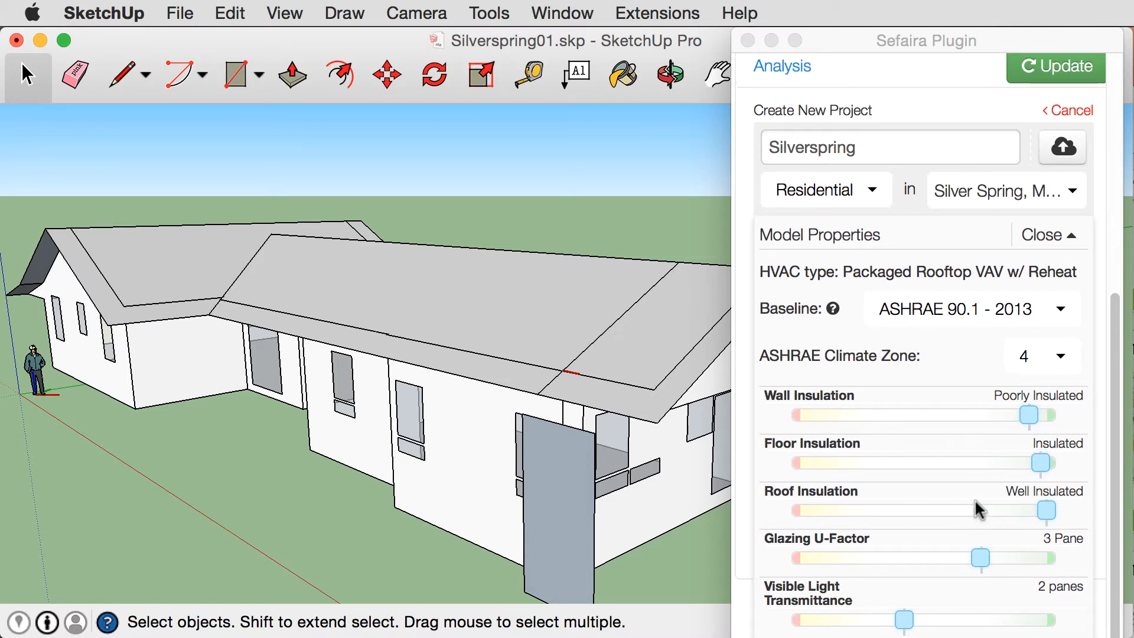
Update the Sefaira analysis and review the energy use, energy segments and daylighting results
left_click(1054, 83)
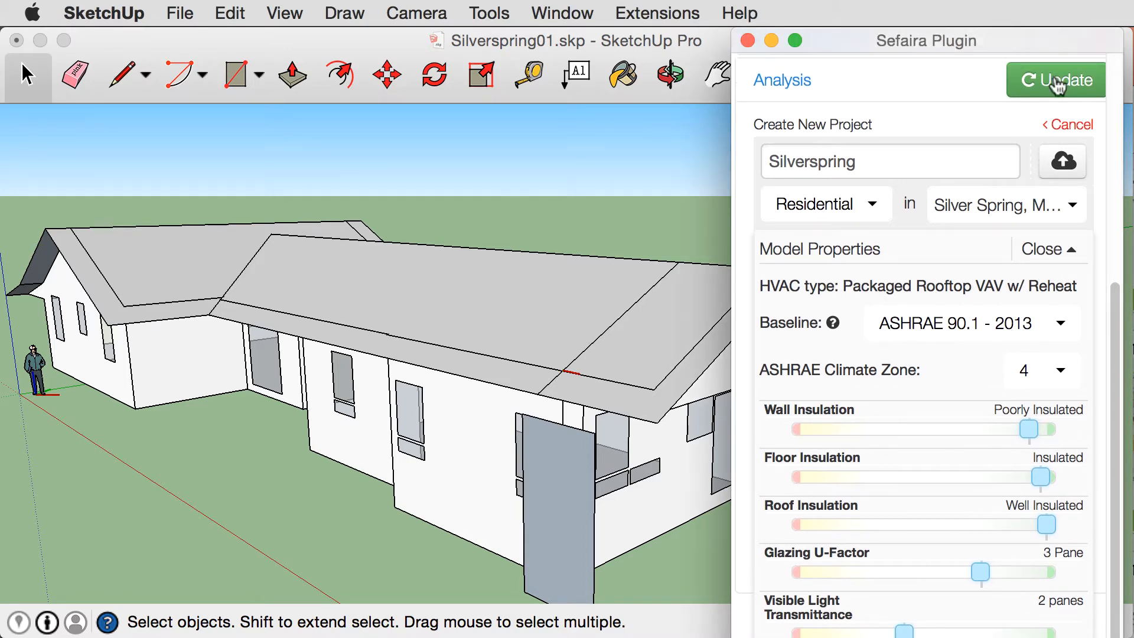
left_click(1055, 83)
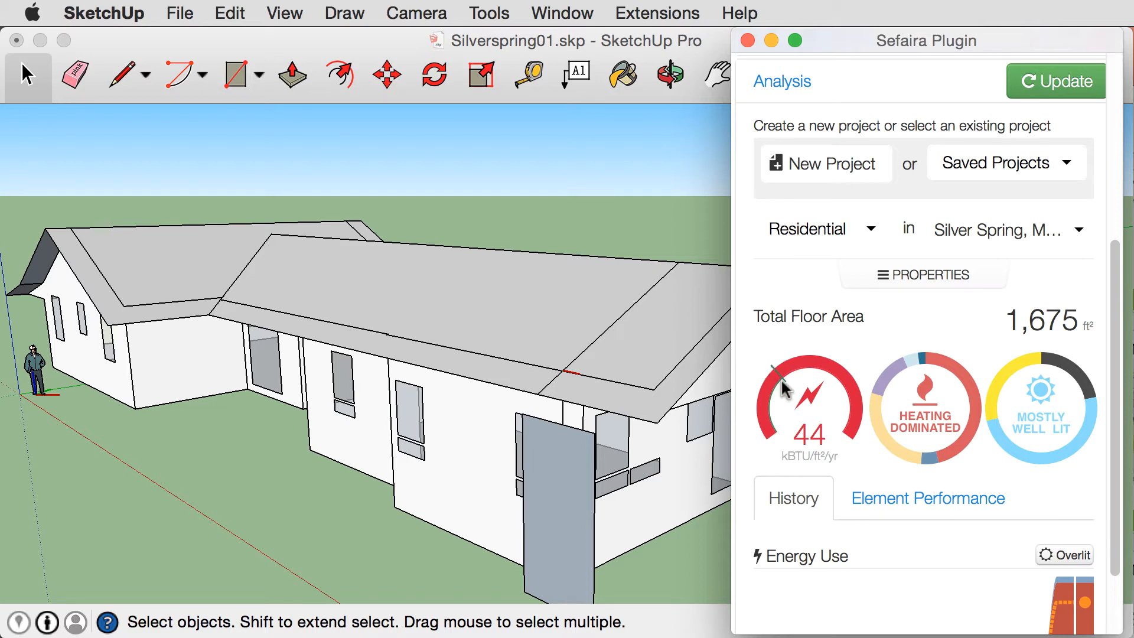
mouse_move(906, 450)
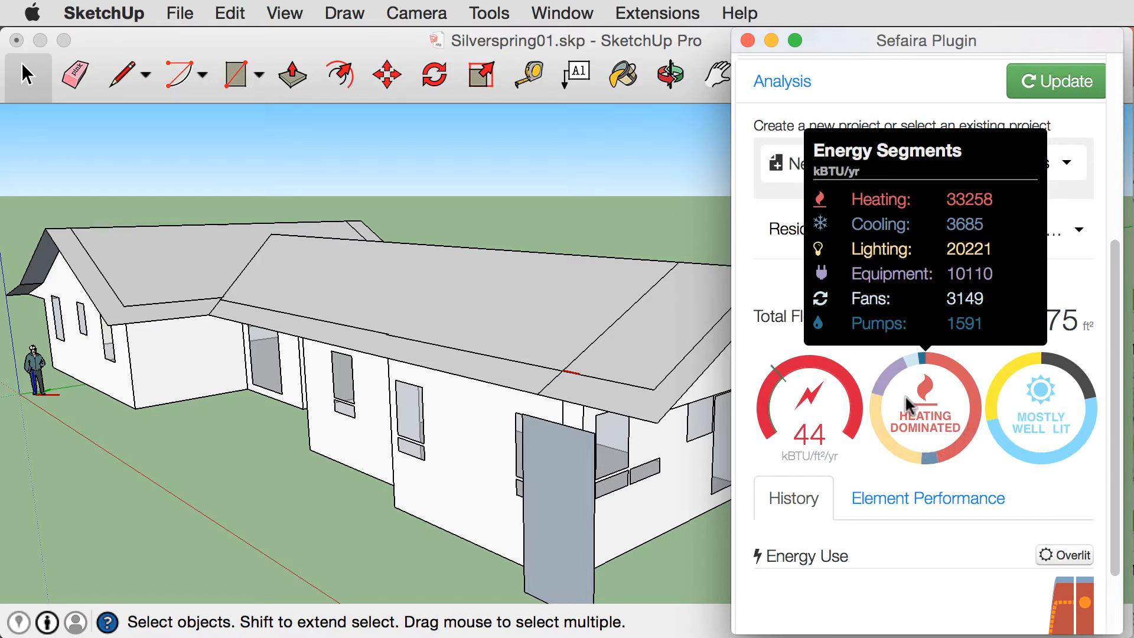
mouse_move(1053, 434)
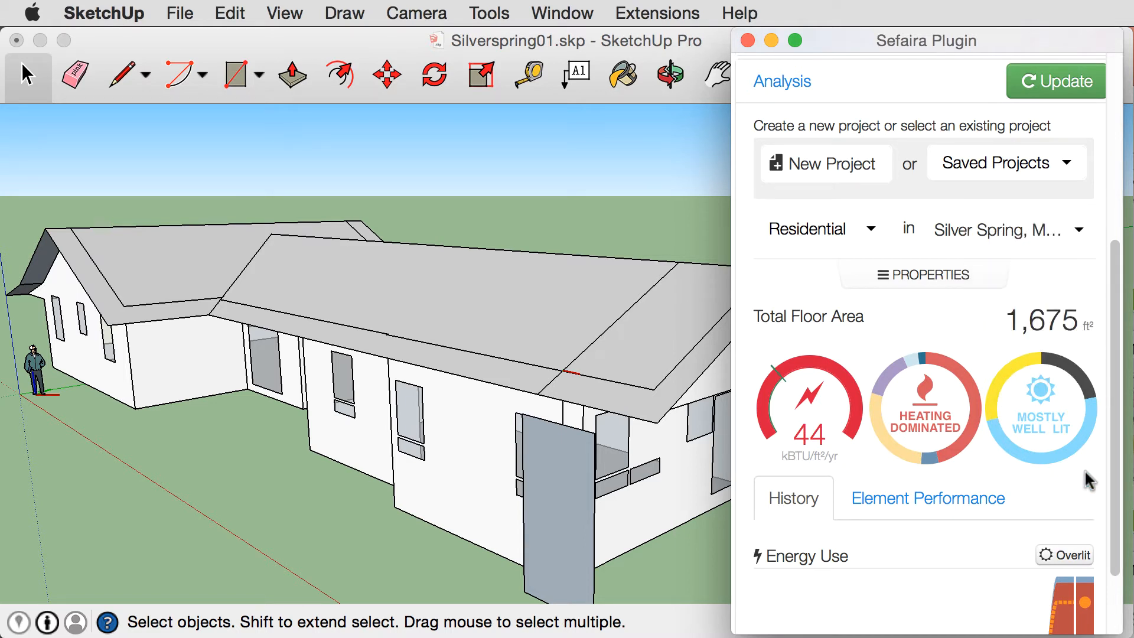
Review the element performance diagram for heating and cooling impacts, including wall conduction, infiltration and roof conduction, and return to the summary gauges
left_click_drag(1112, 460, 1113, 554)
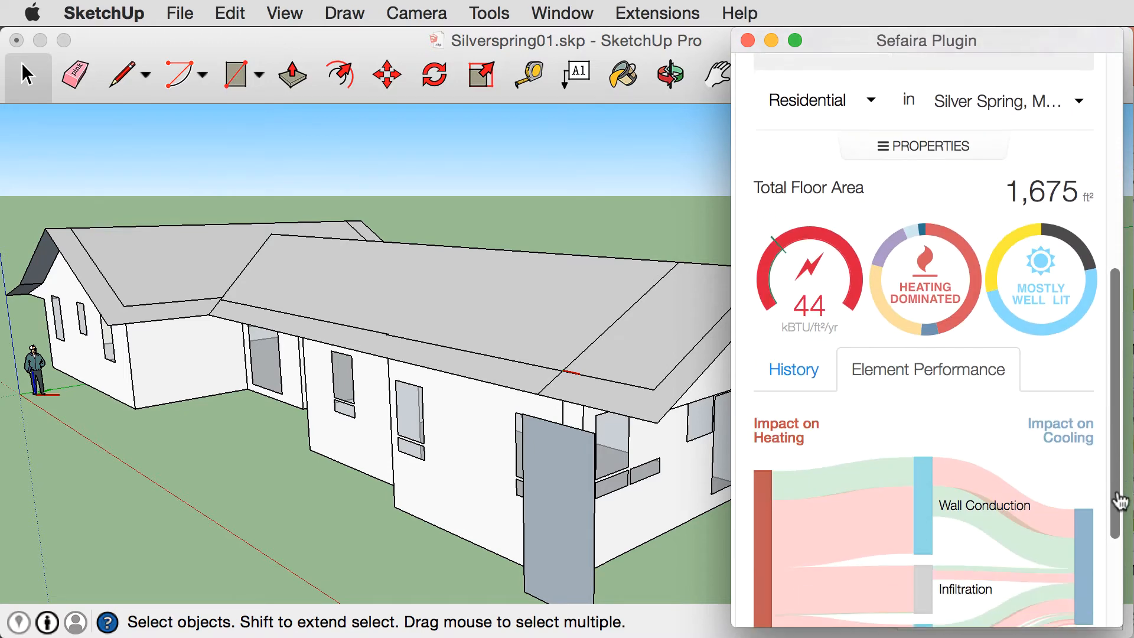
scroll(1120, 501, "down", 5)
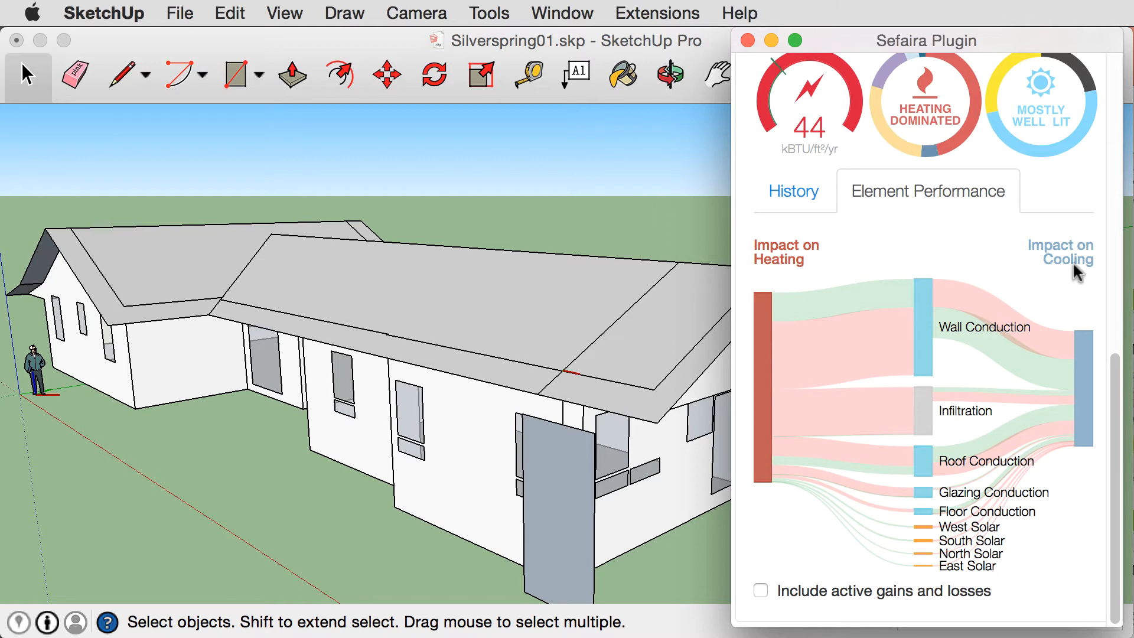
mouse_move(868, 289)
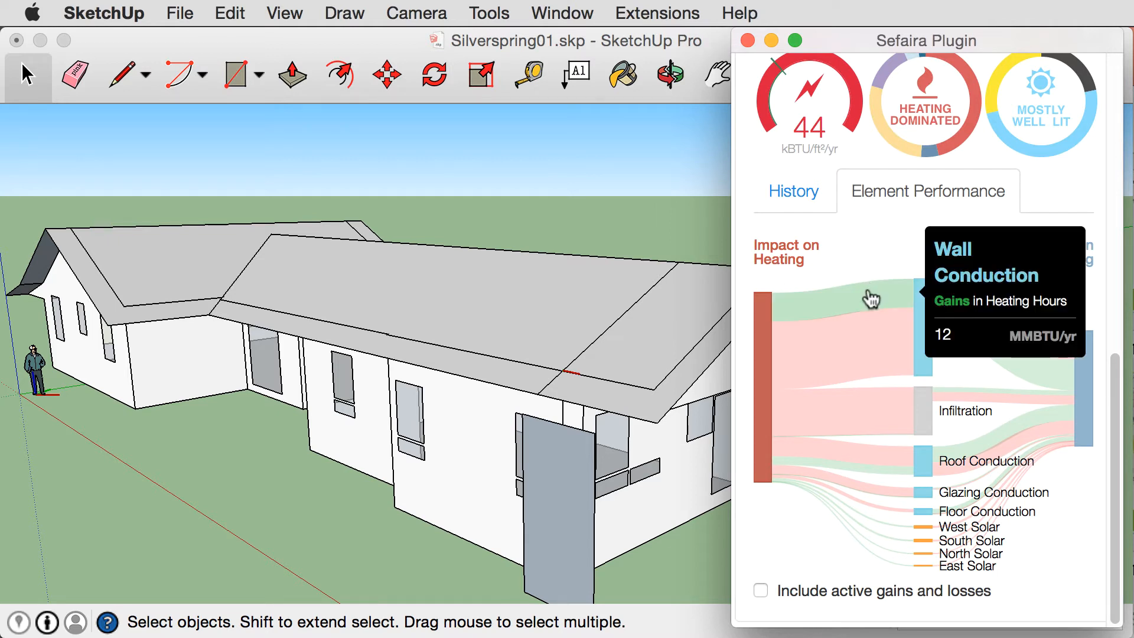
mouse_move(868, 346)
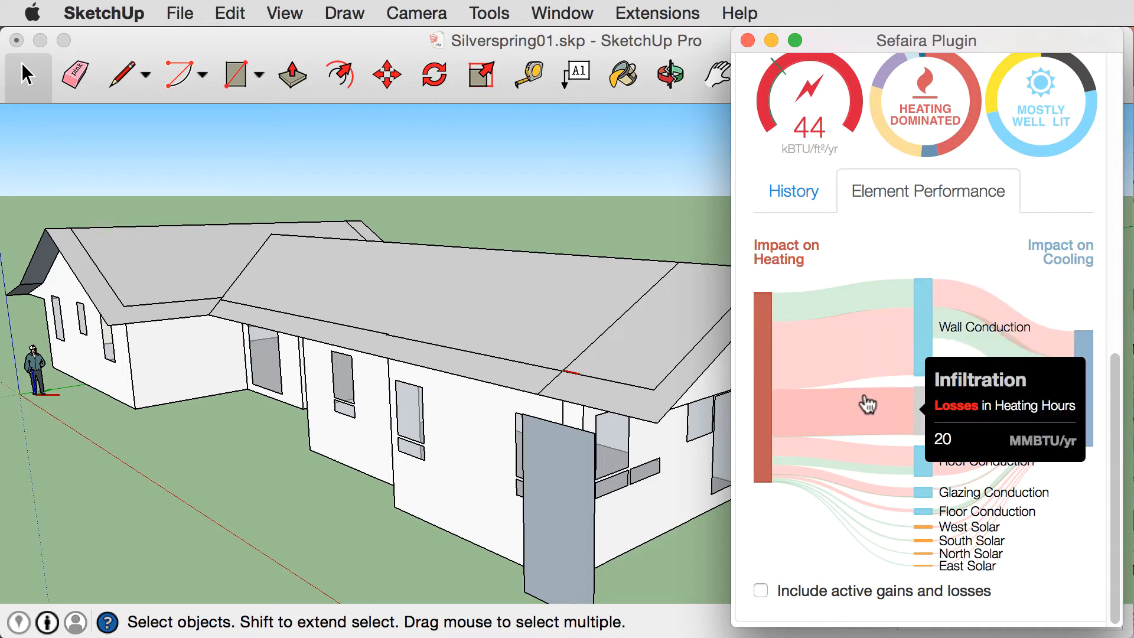
mouse_move(868, 470)
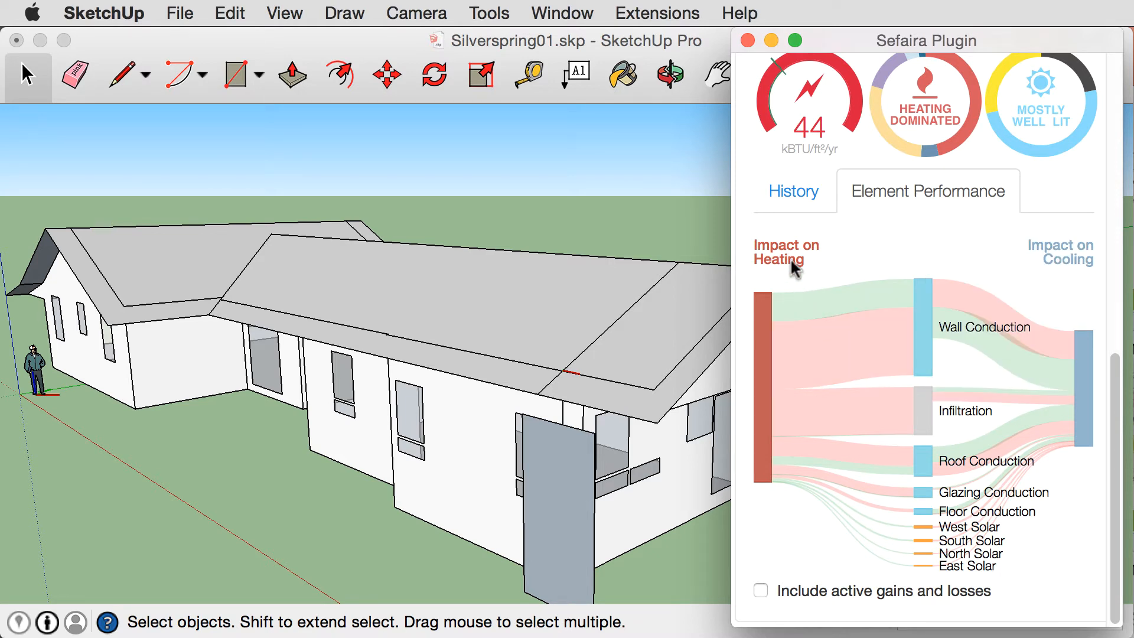
mouse_move(835, 418)
scroll(1066, 549, "up", 5)
scroll(1065, 545, "up", 1)
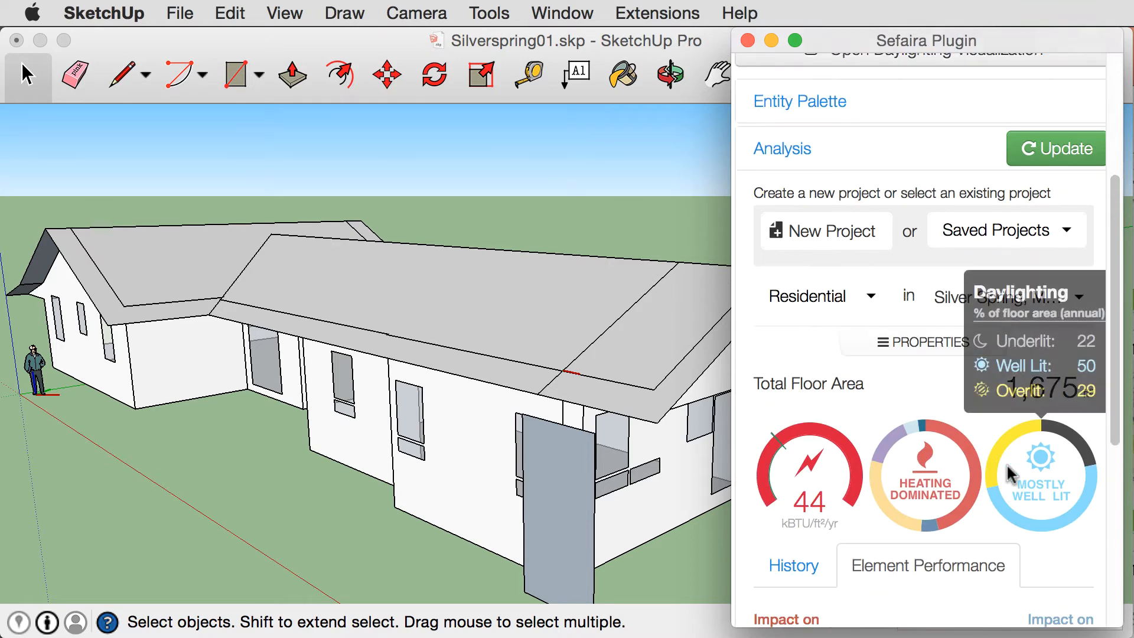
Raise the wall insulation to Well Insulated in the model properties, update the Sefaira analysis and check the energy use
left_click(926, 349)
left_click_drag(1114, 256, 1115, 353)
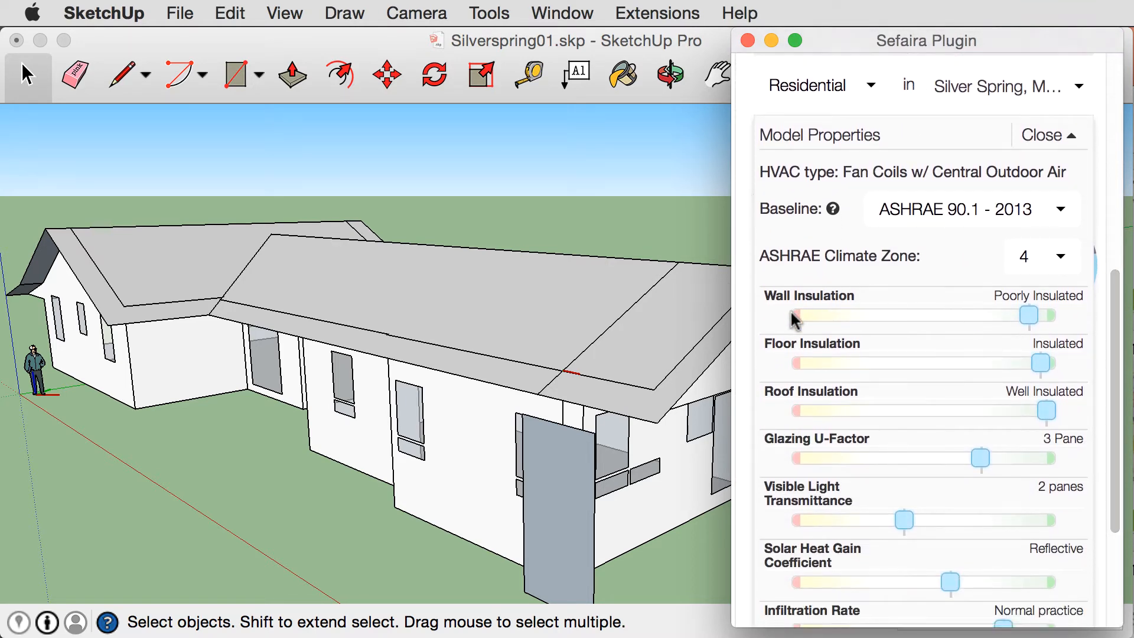
mouse_move(1028, 318)
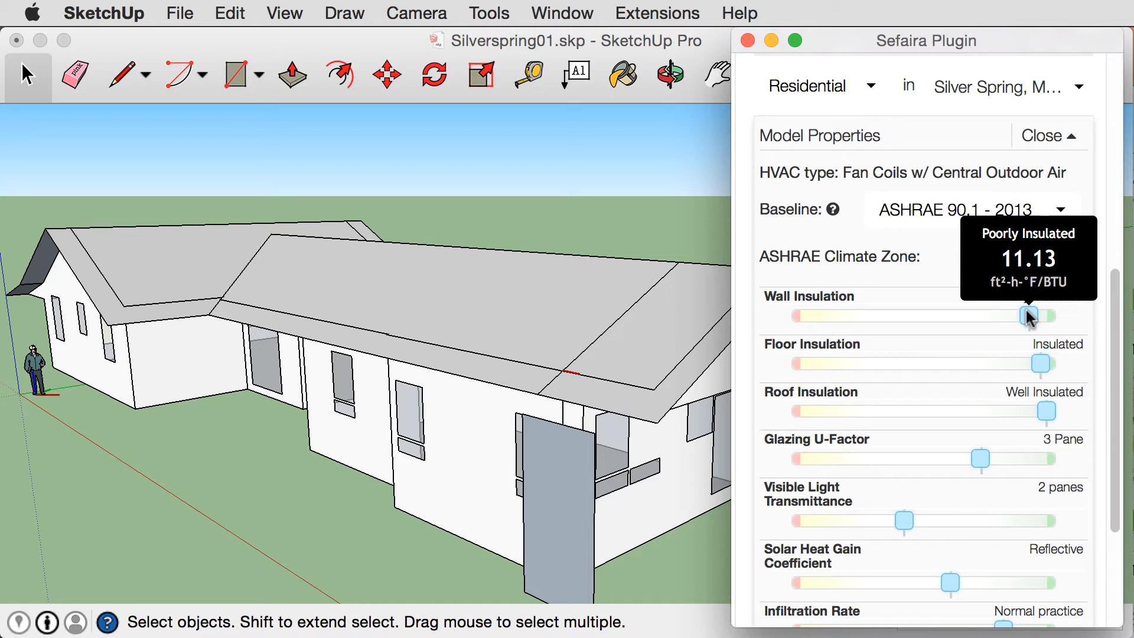
left_click_drag(1026, 311, 1039, 315)
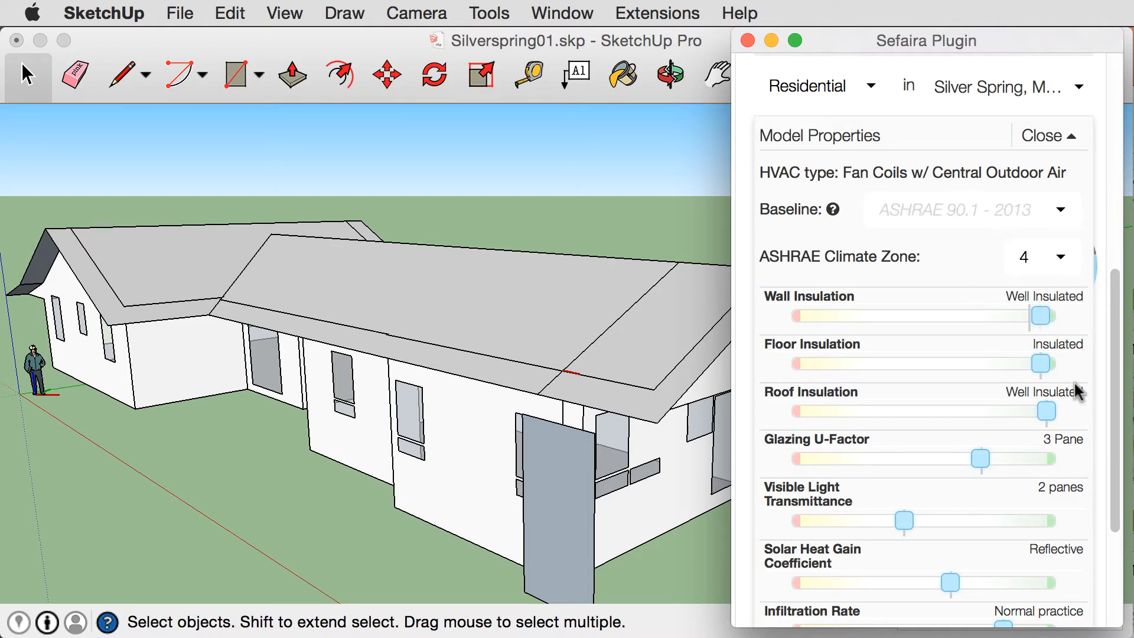
left_click_drag(1114, 366, 1122, 240)
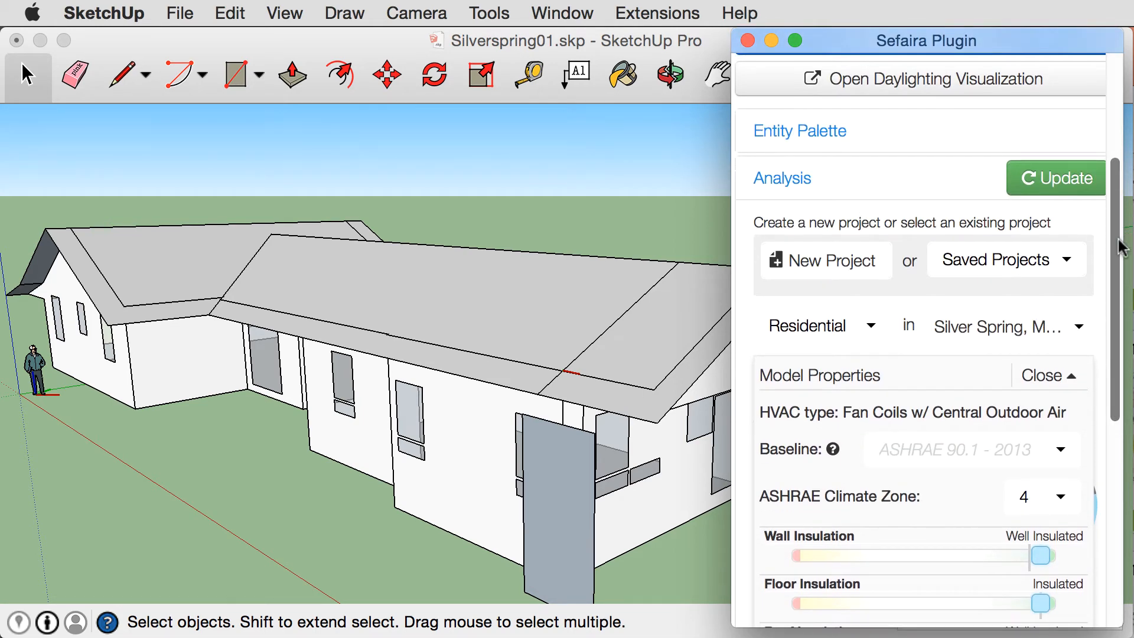
left_click(1024, 178)
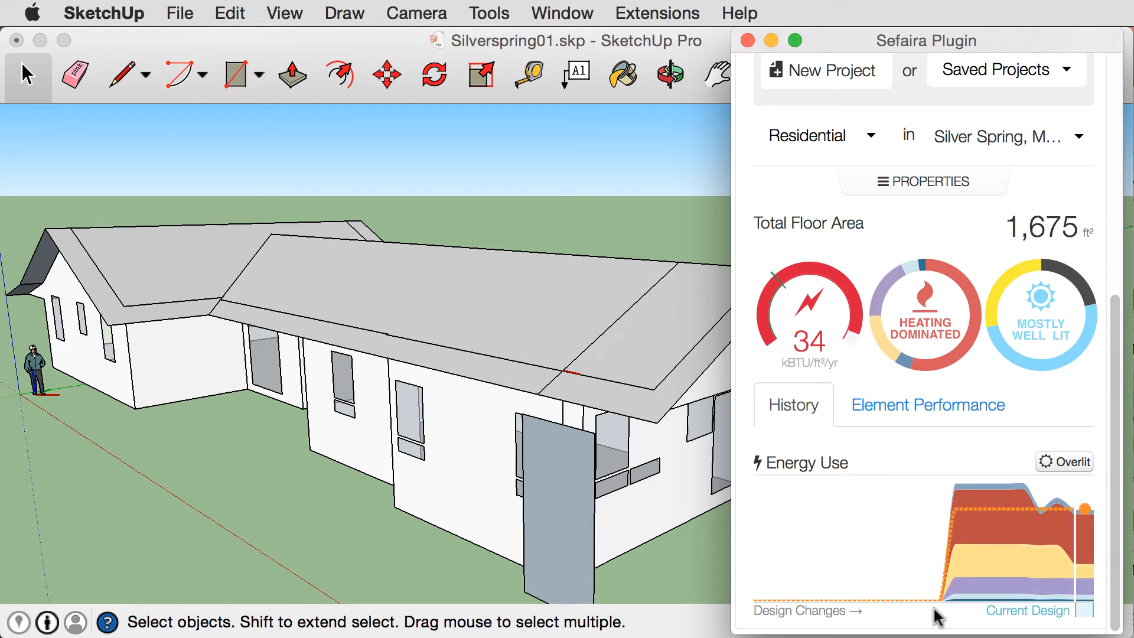
mouse_move(794, 331)
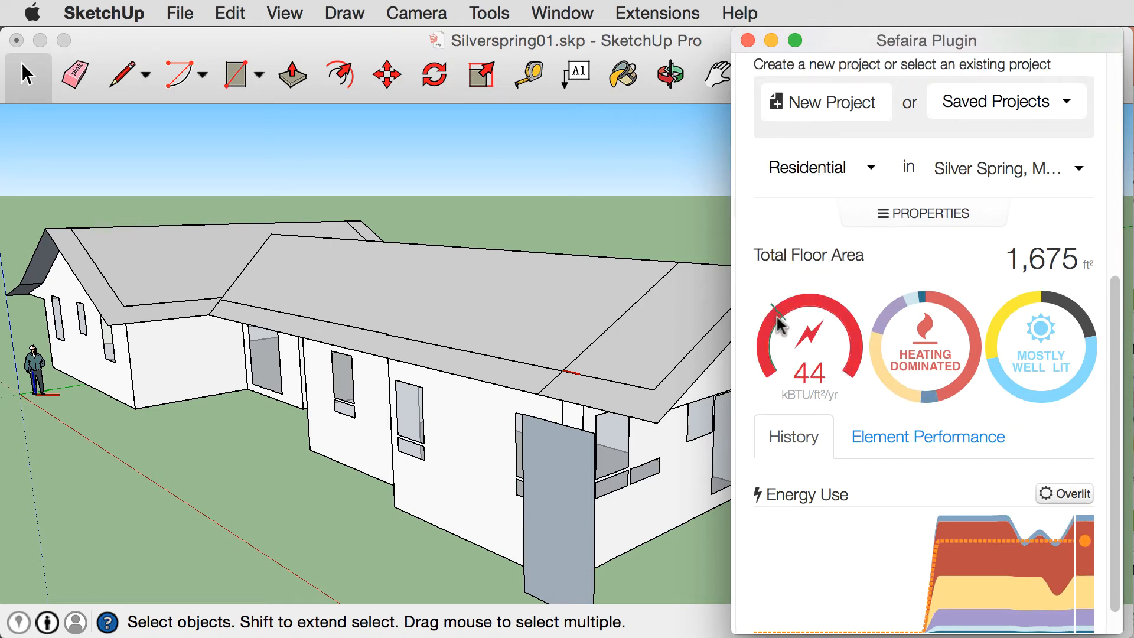
mouse_move(1041, 539)
Review all the model properties from insulation and glazing through infiltration, ventilation, equipment and lighting, and close the properties
left_click(919, 215)
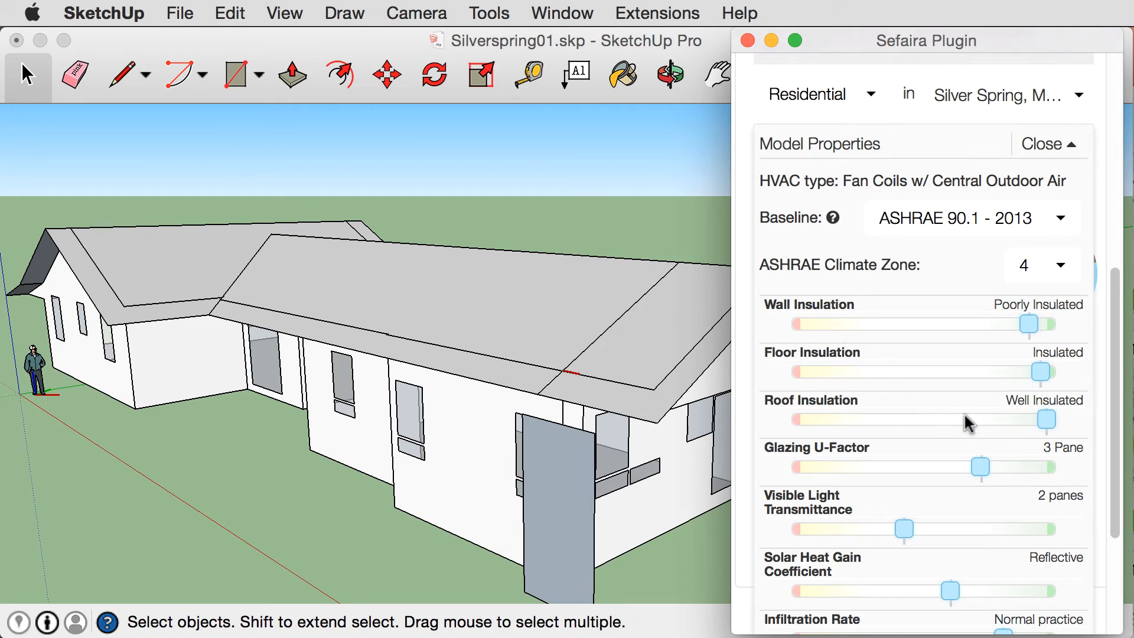
scroll(1113, 336, "down", 2)
scroll(1116, 346, "down", 5)
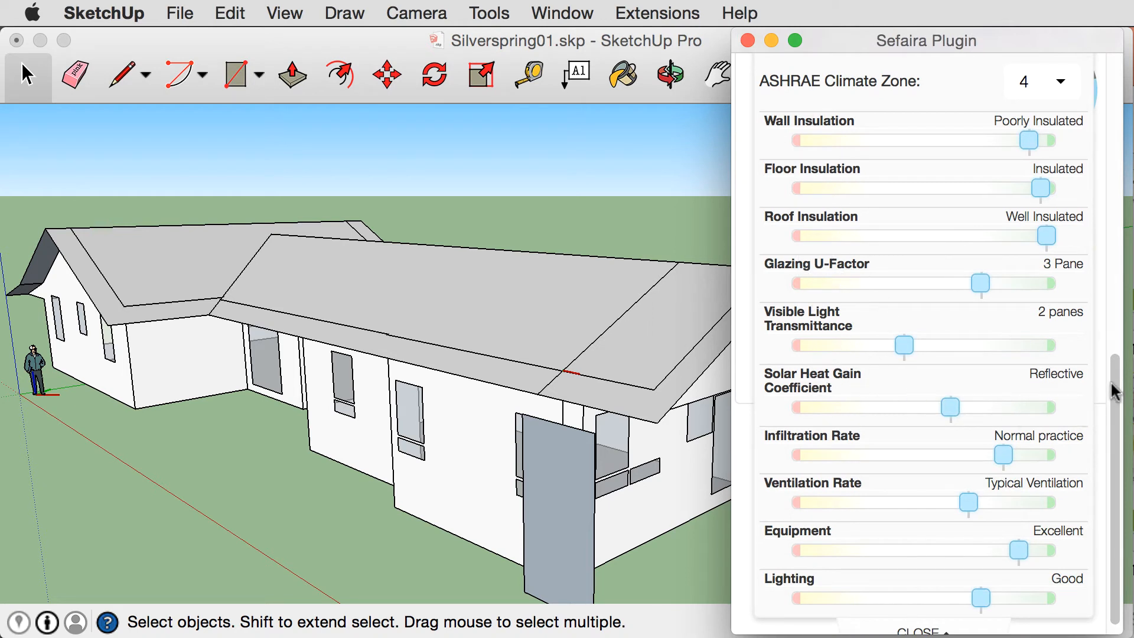
scroll(1115, 408, "down", 1)
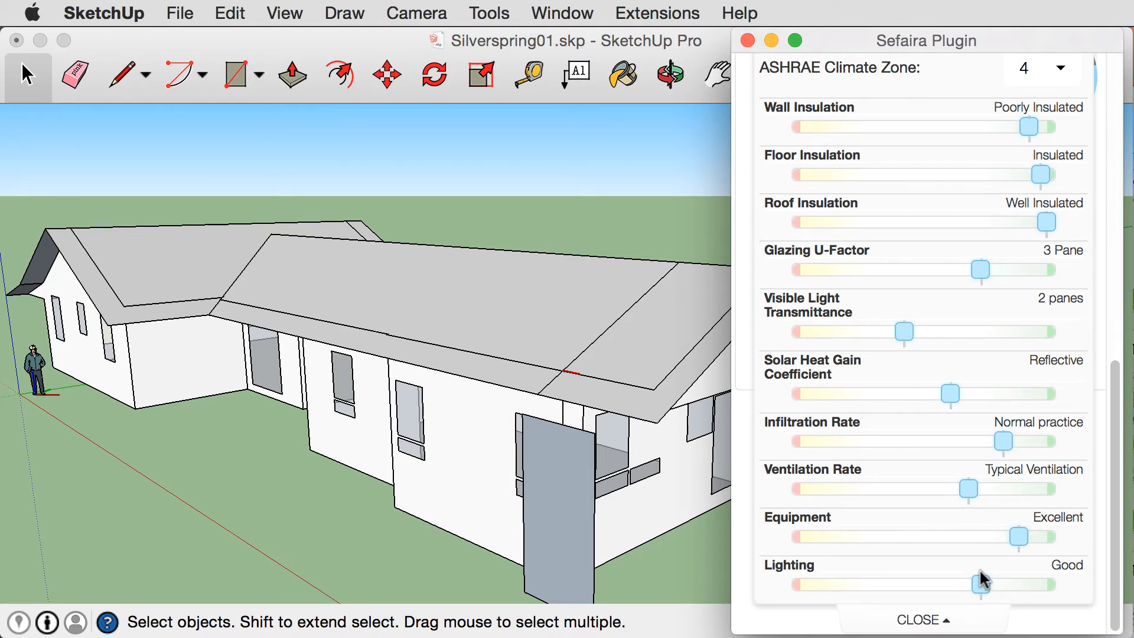
left_click(973, 616)
scroll(977, 540, "down", 1)
scroll(977, 539, "up", 5)
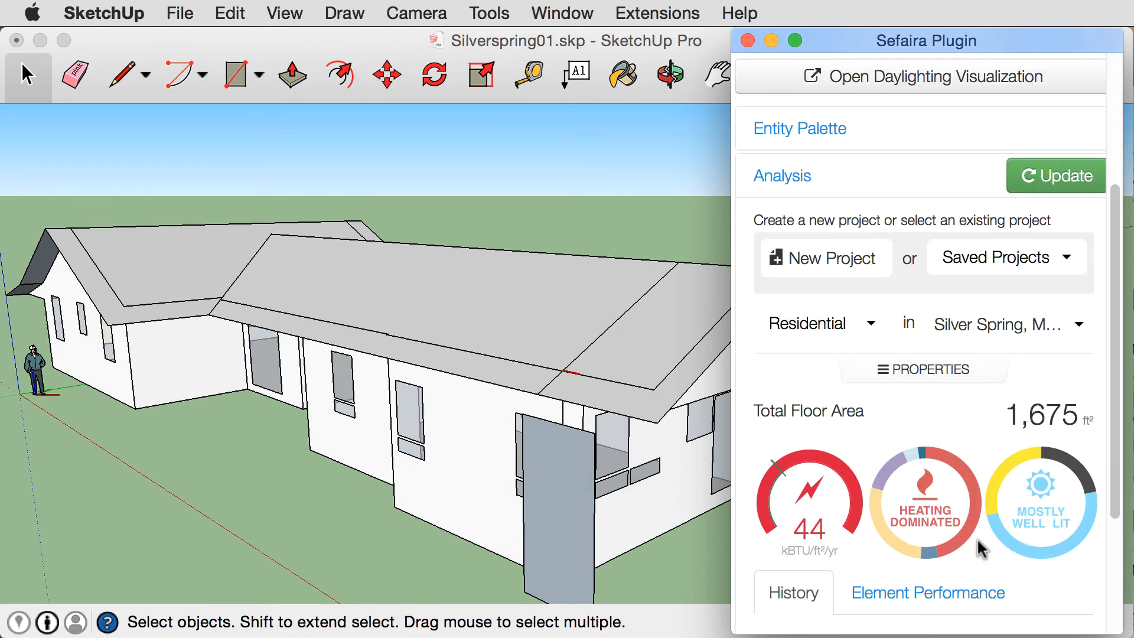
Upload the model to Sefaira and continue to the Sefaira web application in Safari
scroll(977, 541, "up", 3)
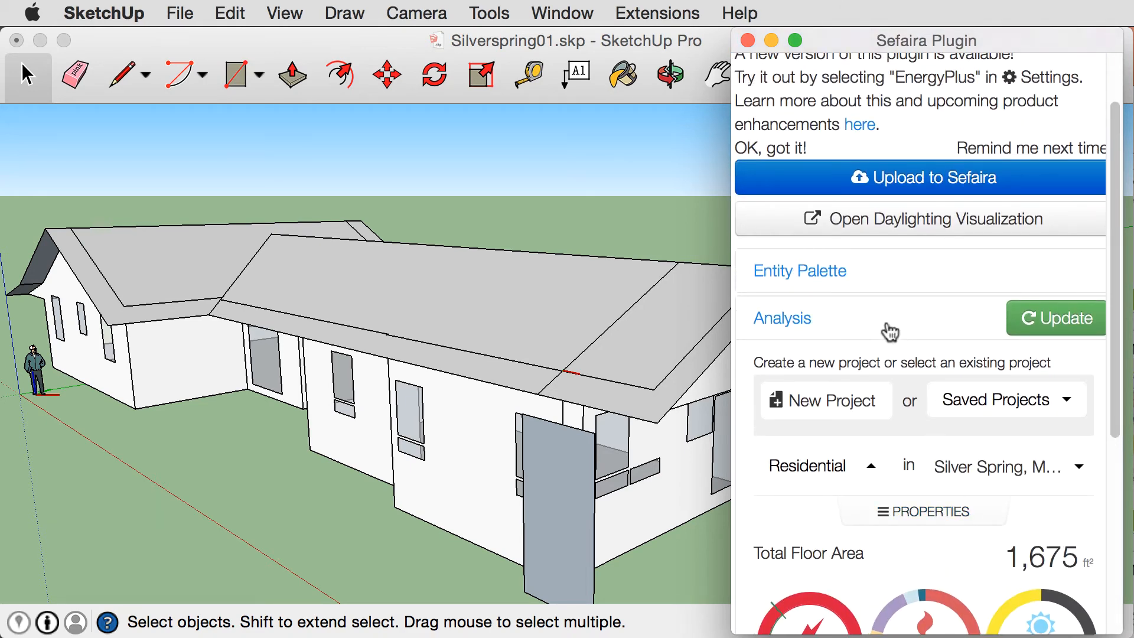
left_click(948, 179)
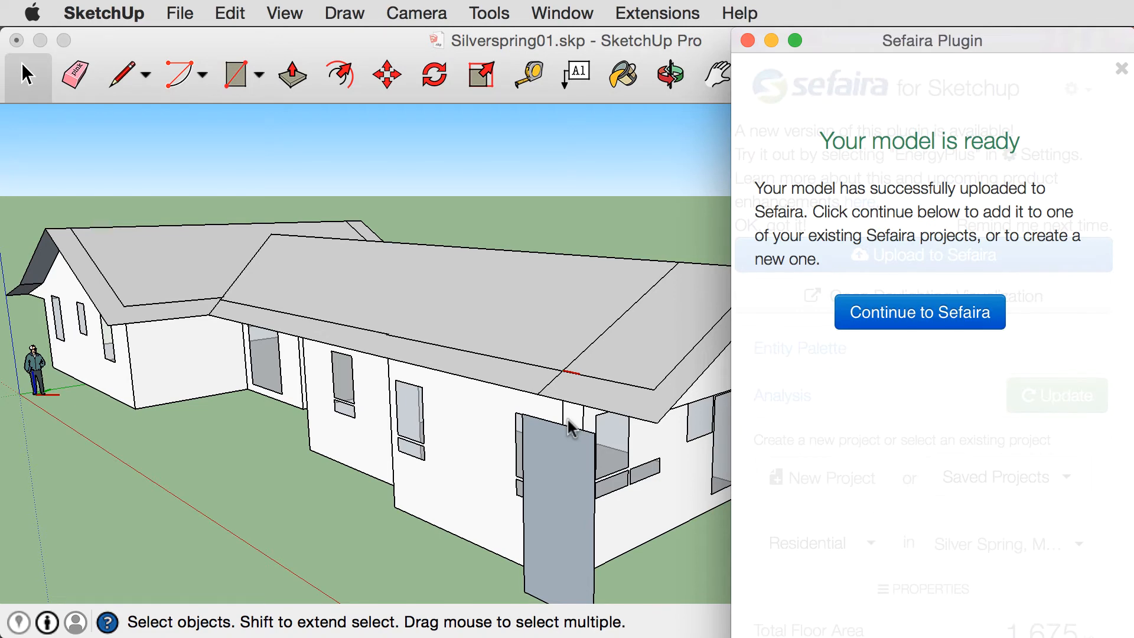
left_click(865, 311)
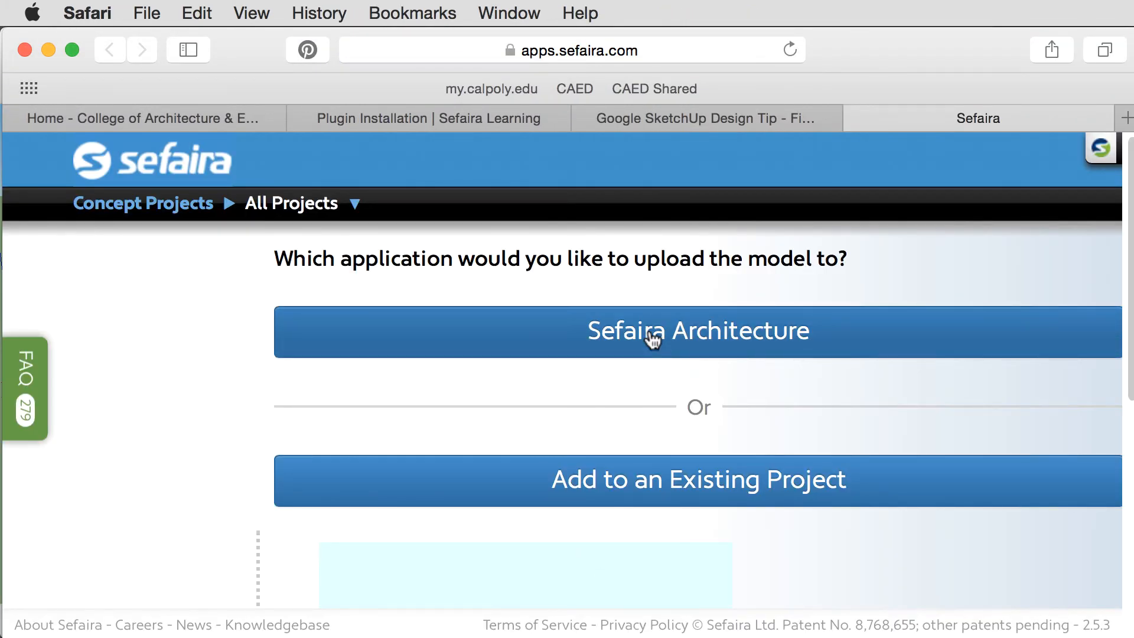
Create a new Sefaira Architecture project named Silverspring from the uploaded model and open its Baseline Concept
left_click(652, 339)
left_click(378, 325)
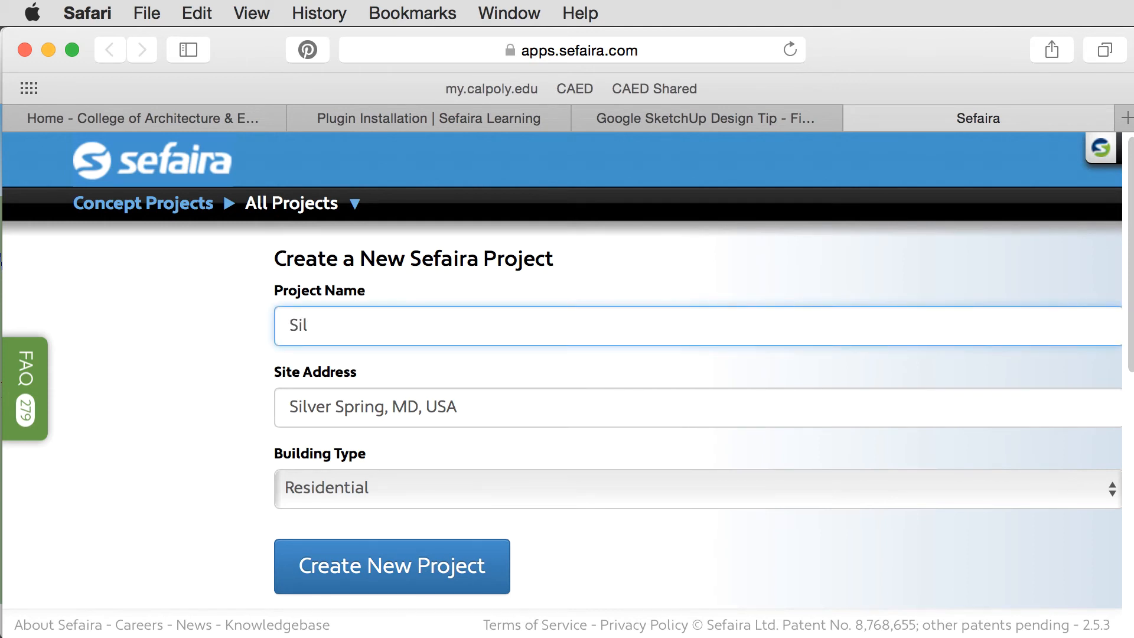
type("Silverspring")
left_click(409, 558)
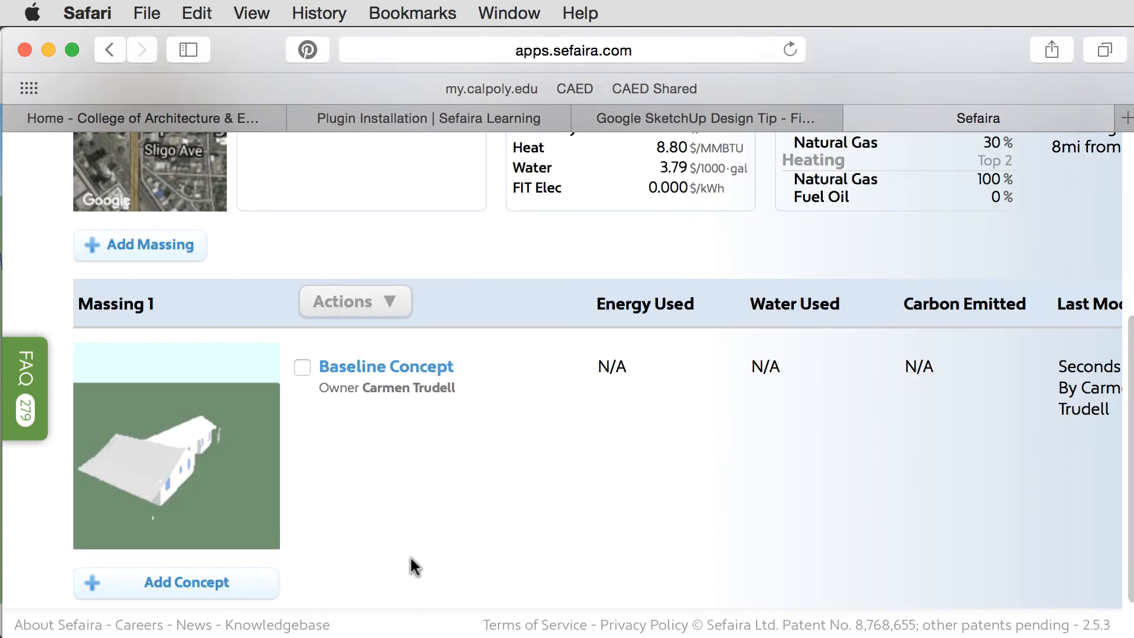
mouse_move(103, 446)
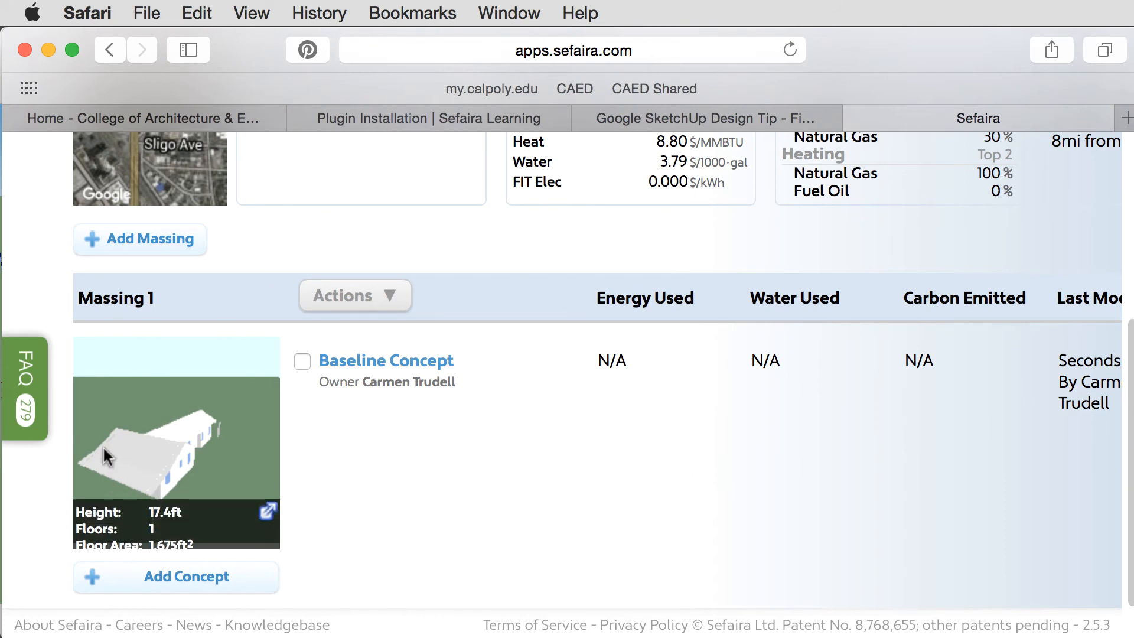
left_click(362, 367)
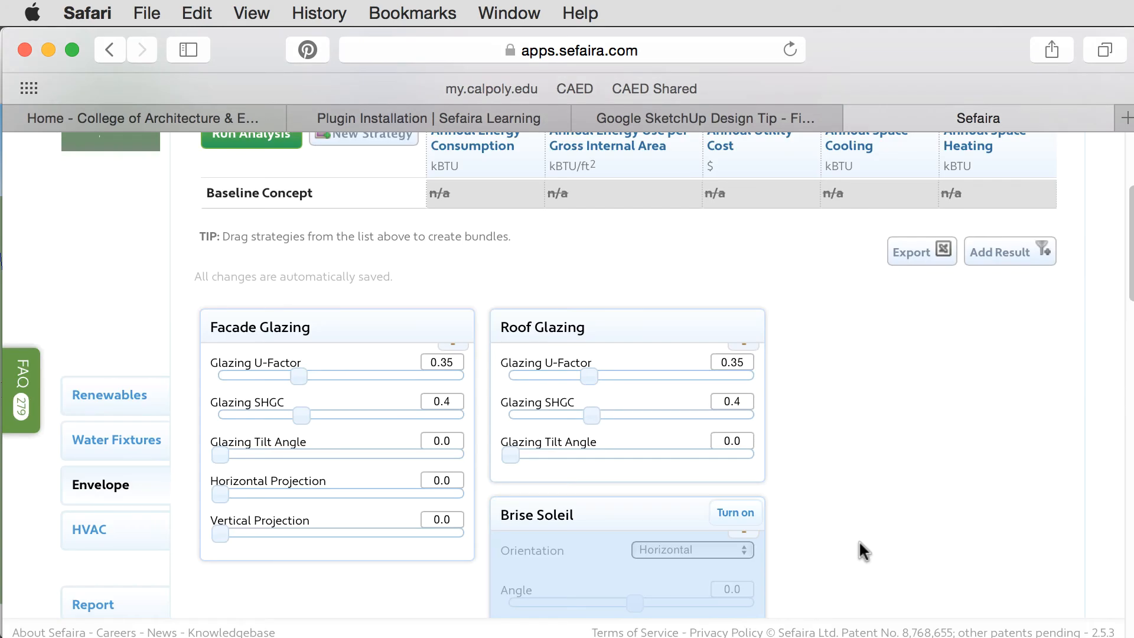
Look through the concept's envelope settings down to the building orientation, and check the available core structure options
scroll(859, 540, "down", 3)
scroll(858, 539, "down", 15)
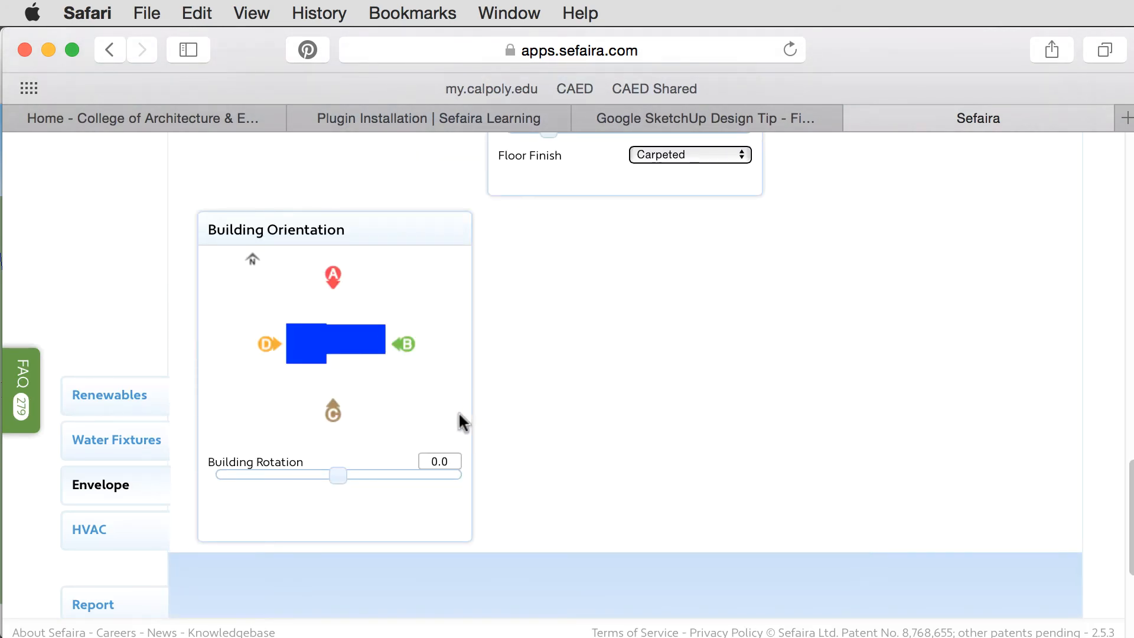
scroll(601, 419, "up", 10)
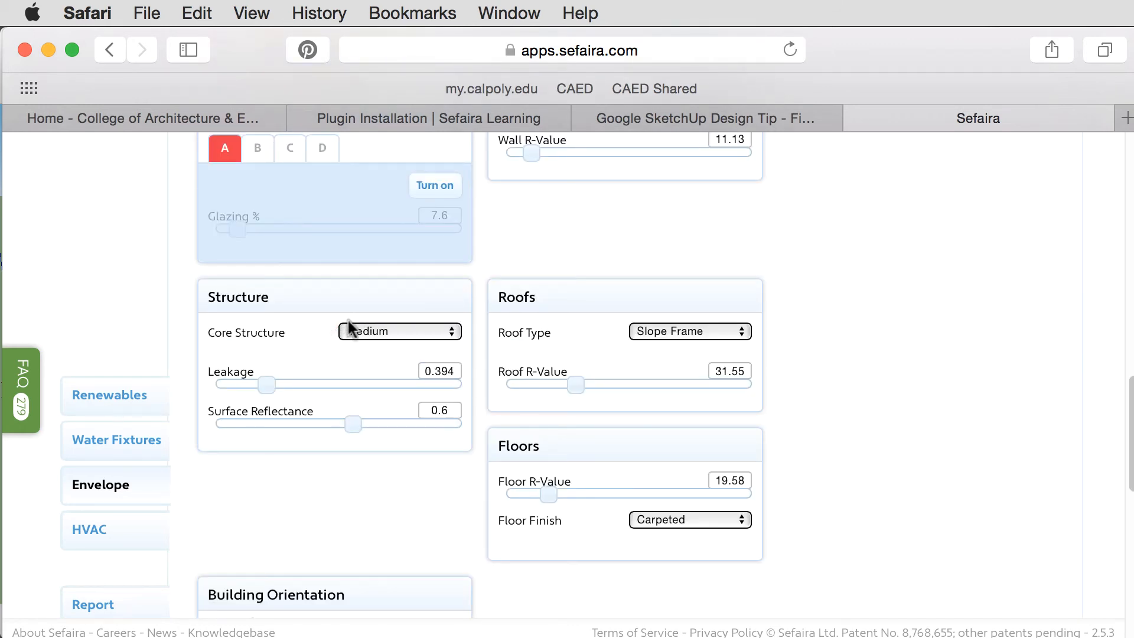
left_click(393, 331)
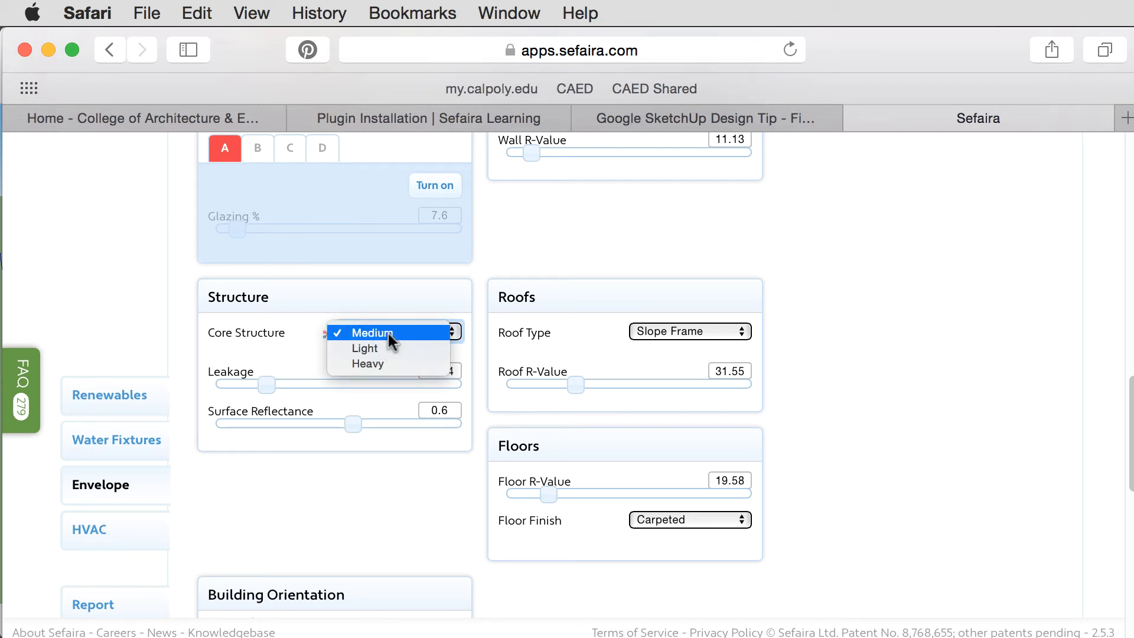
left_click(336, 489)
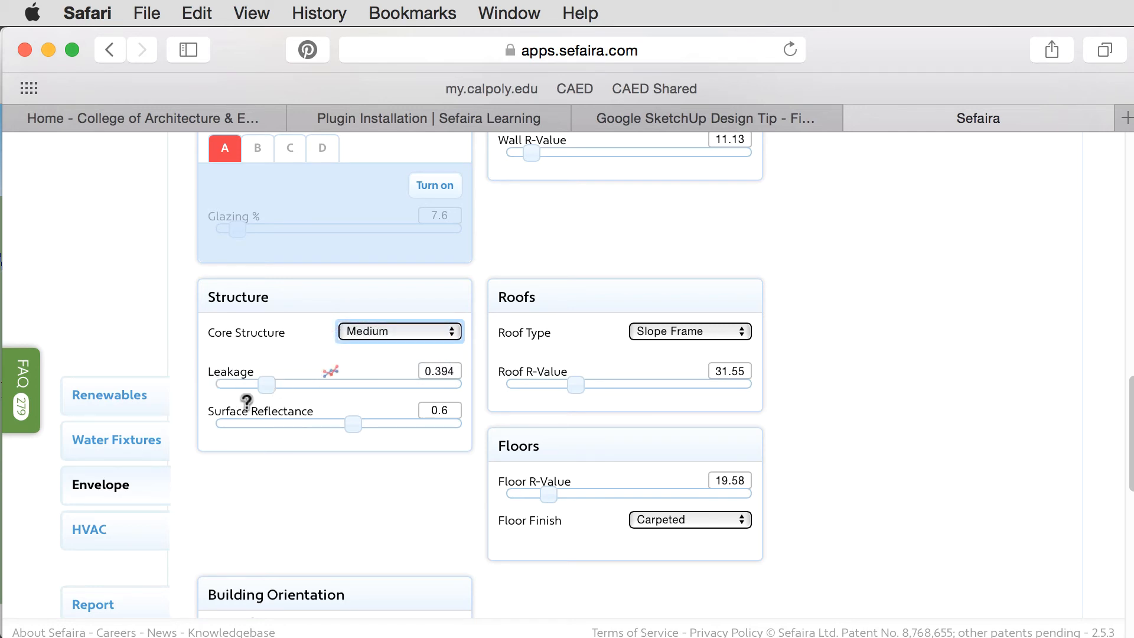
Examine the facade glazing override with its orientation collections, the wall settings, facade and roof glazing, and brise soleil settings
scroll(386, 495, "up", 6)
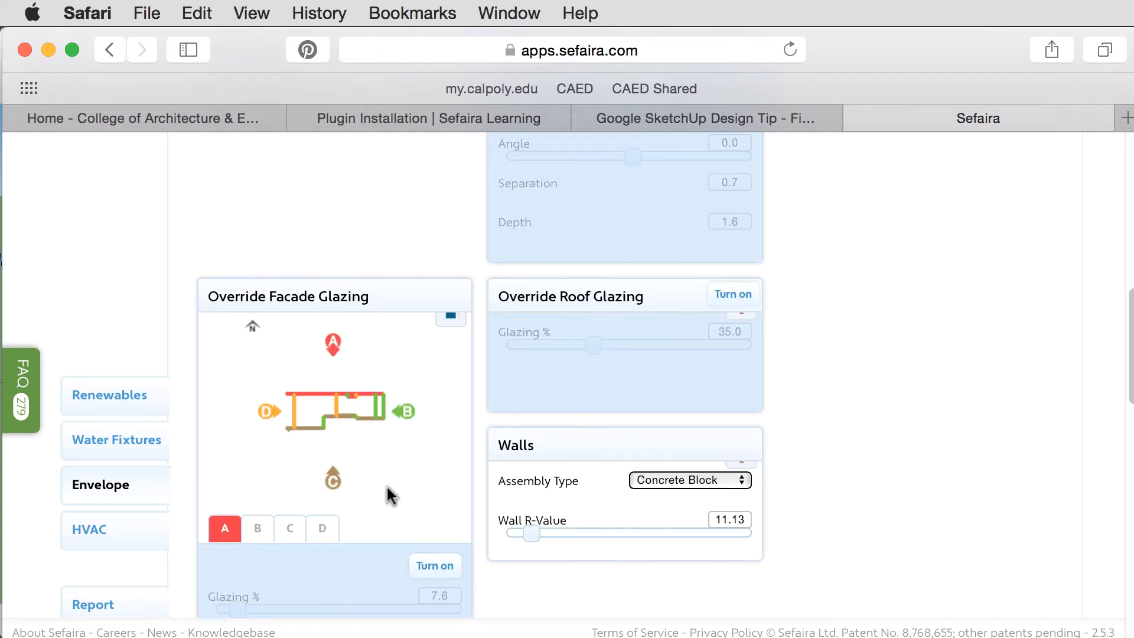
mouse_move(336, 444)
scroll(362, 476, "down", 3)
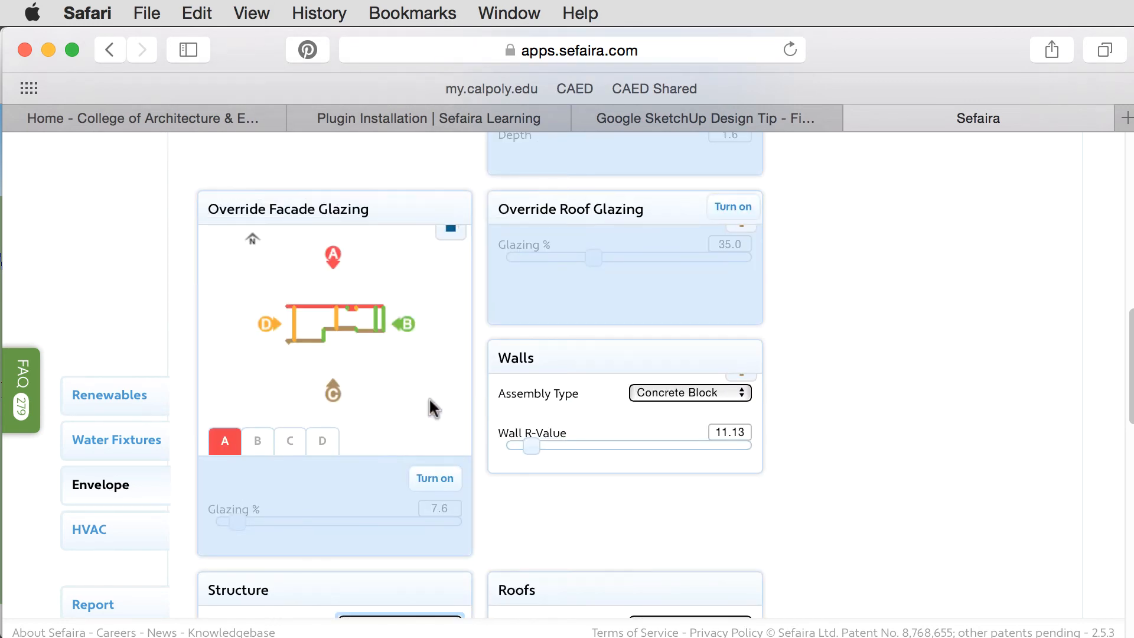
mouse_move(423, 398)
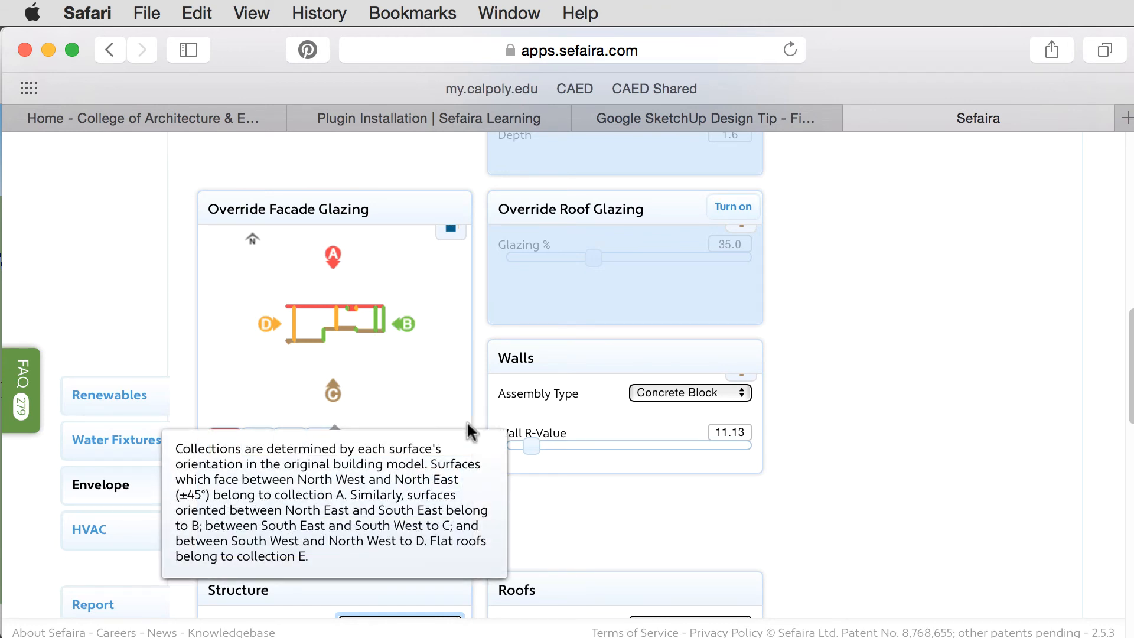
scroll(396, 402, "up", 6)
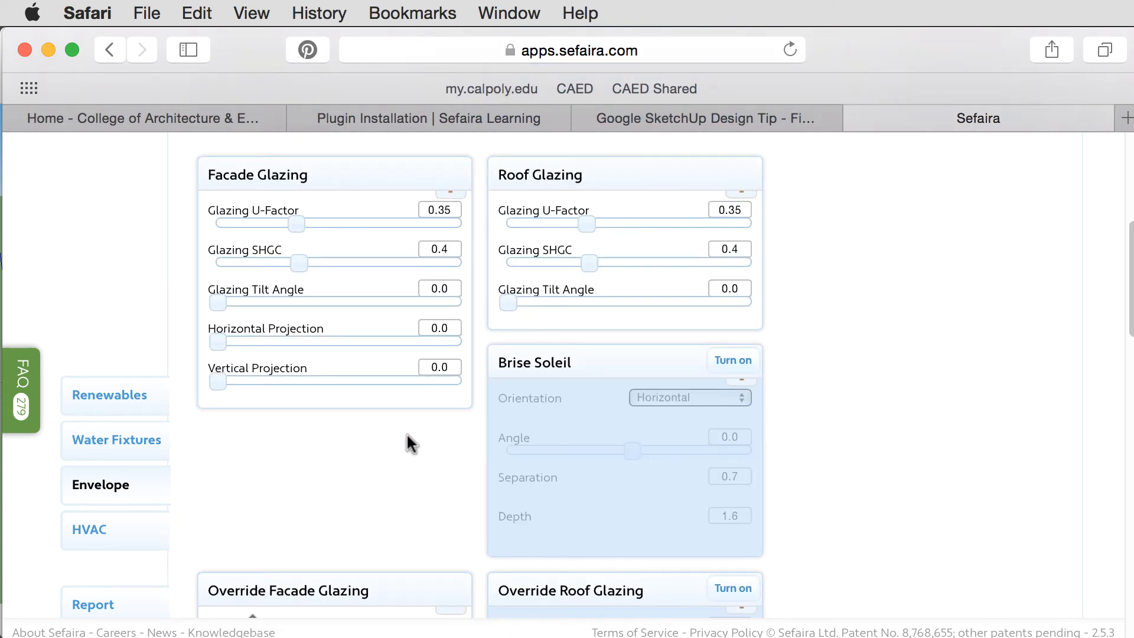
scroll(412, 444, "up", 1)
scroll(127, 568, "down", 1)
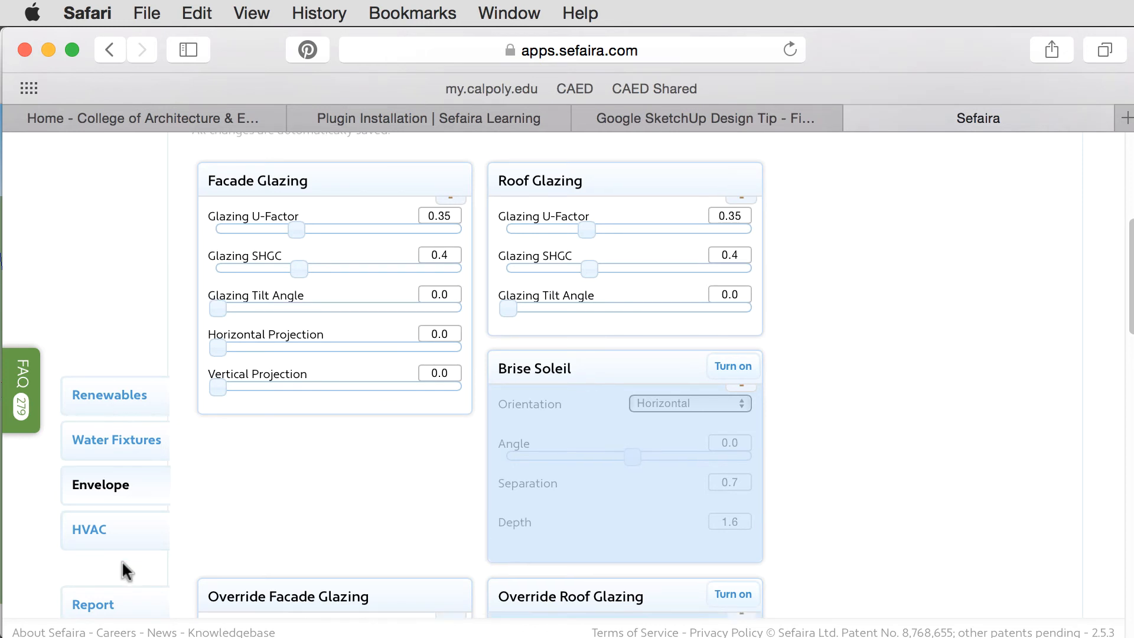
scroll(127, 568, "down", 2)
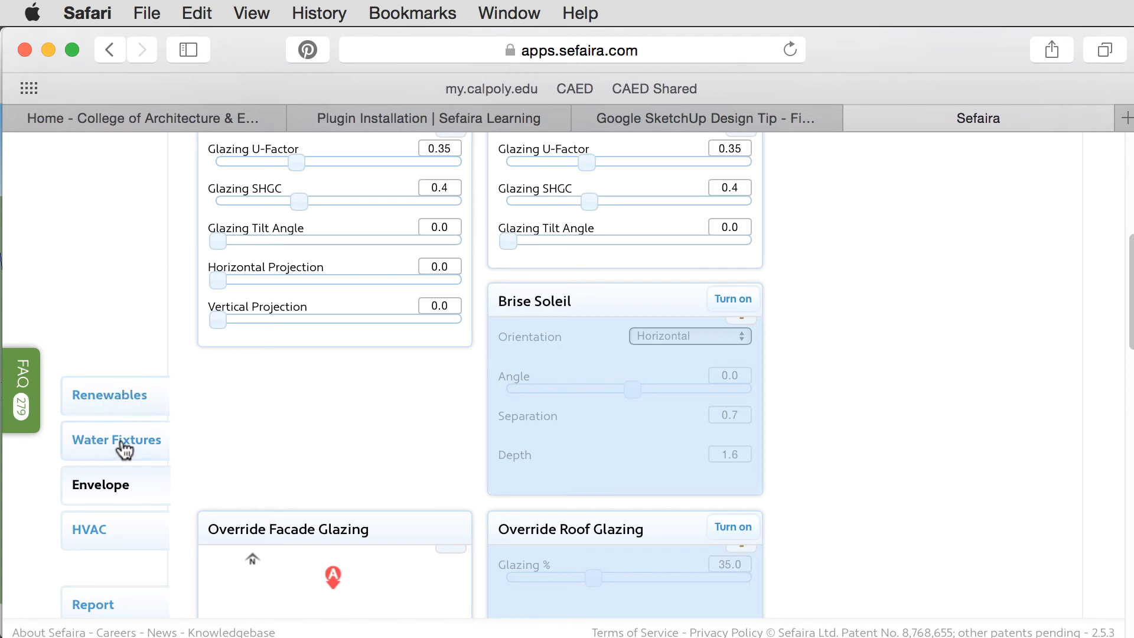
Review the concept's HVAC settings, covering air distribution, natural ventilation, and heating and cooling equipment
left_click(107, 534)
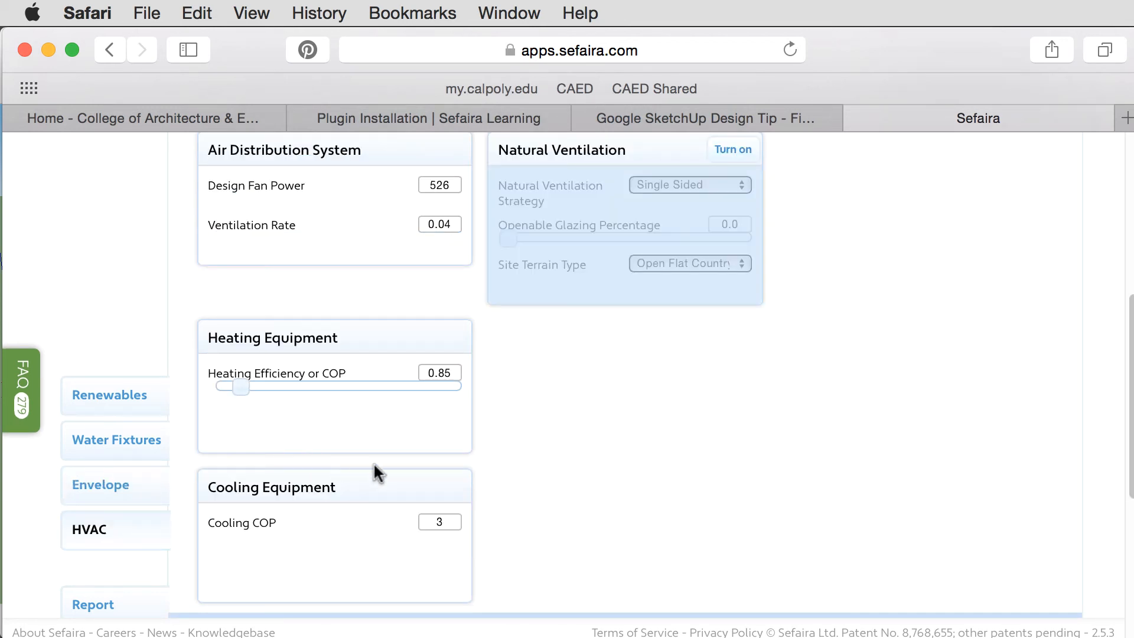
scroll(558, 460, "up", 5)
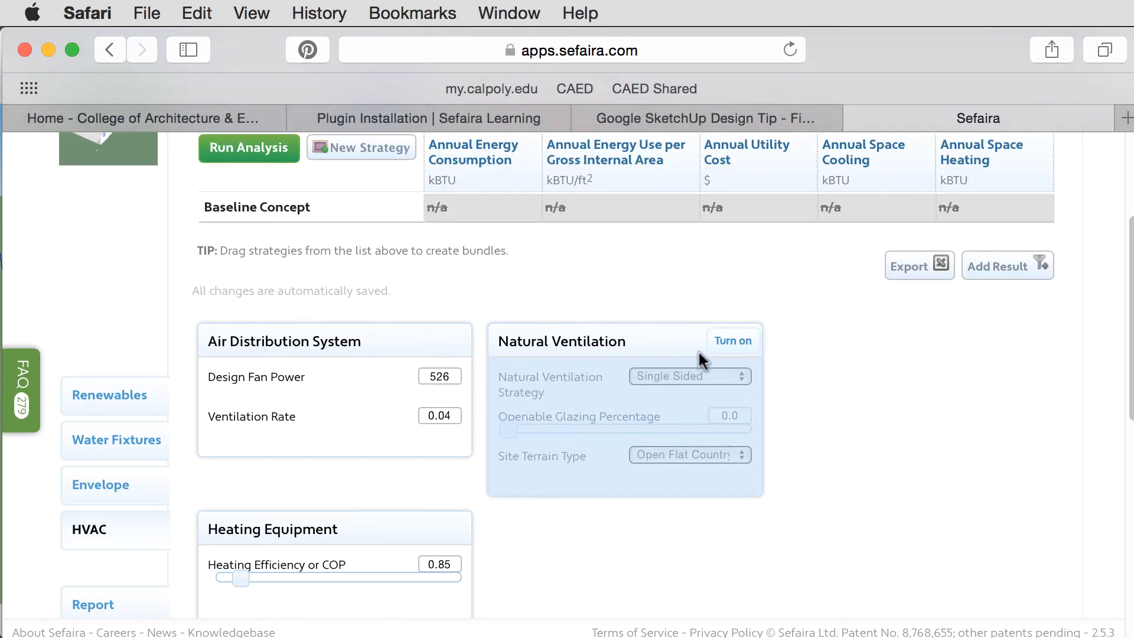
Turn on natural ventilation with the Cross Vent strategy and 20.4 openable glazing percentage, keeping the site terrain as Open Flat Country
left_click(731, 347)
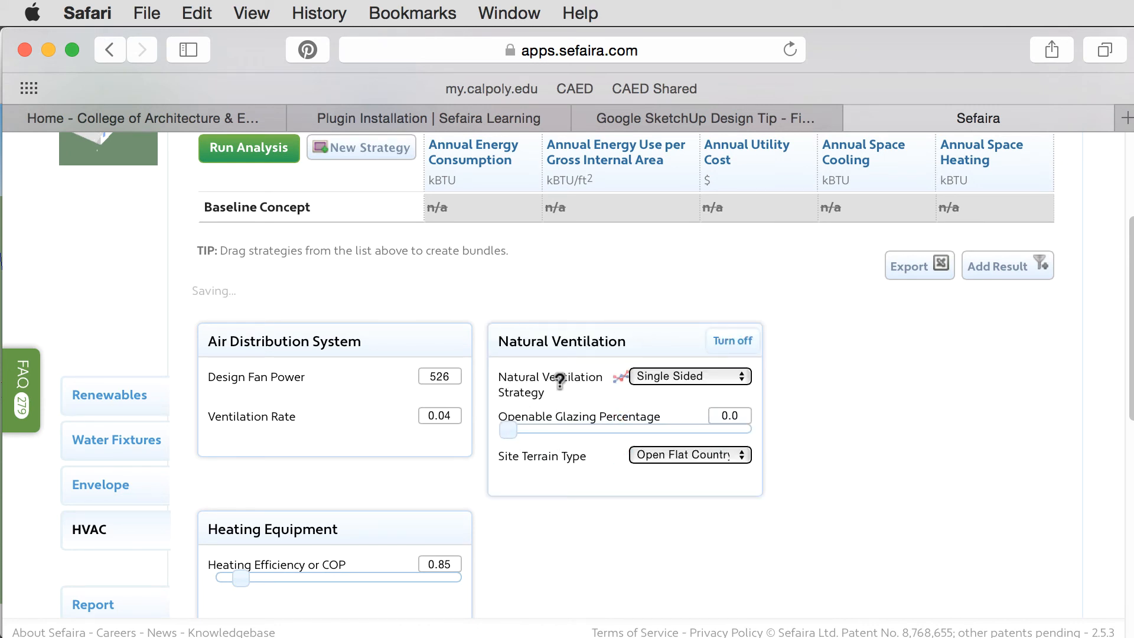
left_click(673, 376)
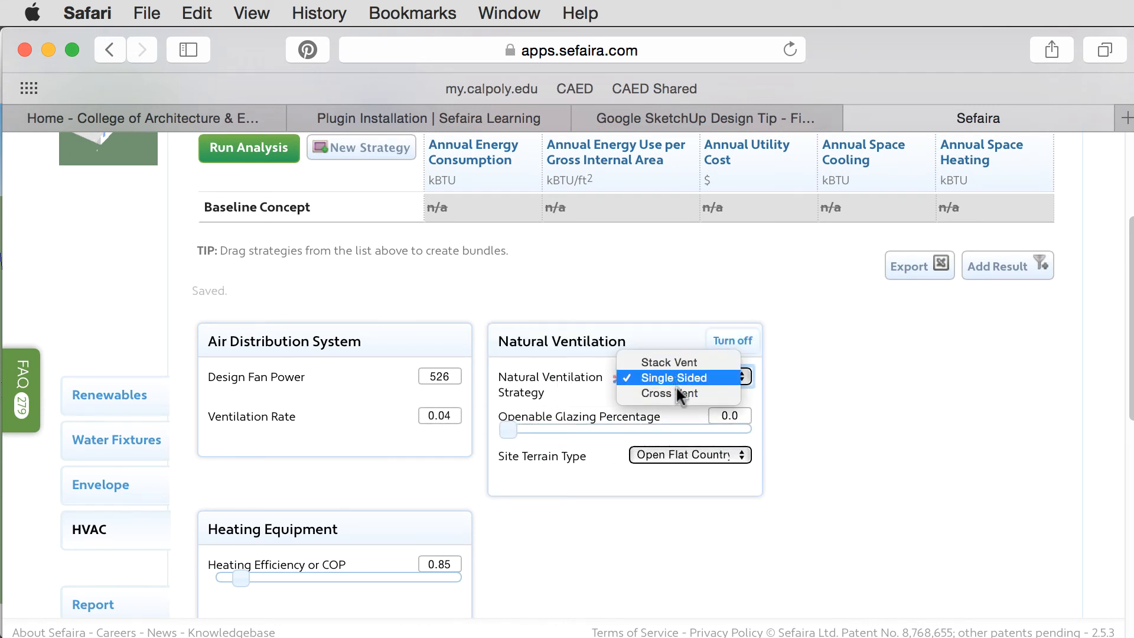
left_click(652, 403)
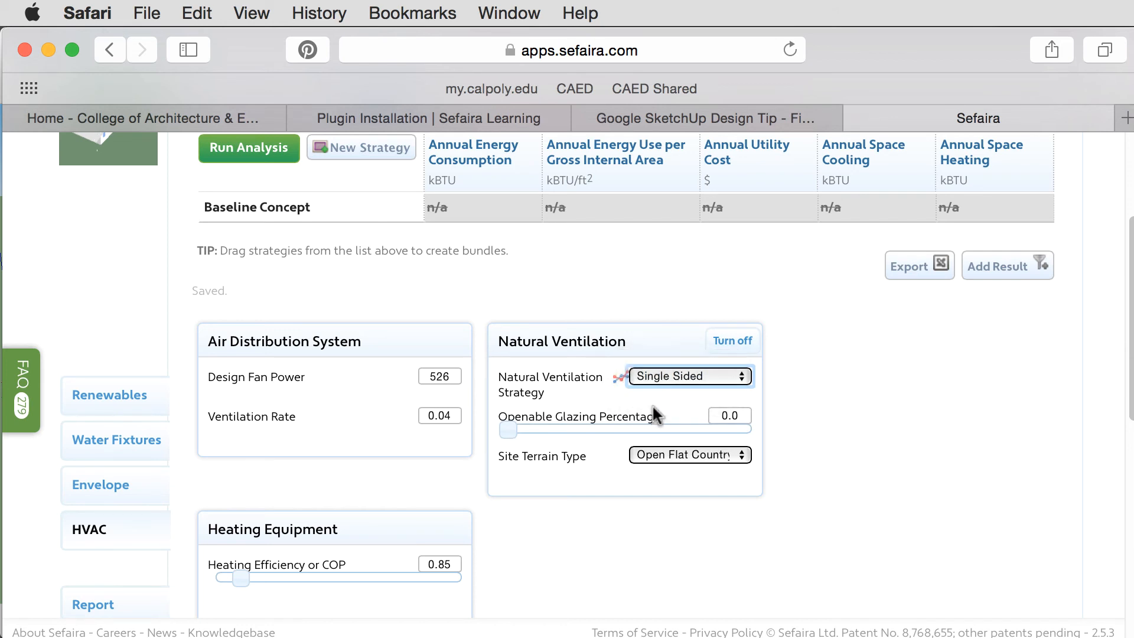
left_click(685, 375)
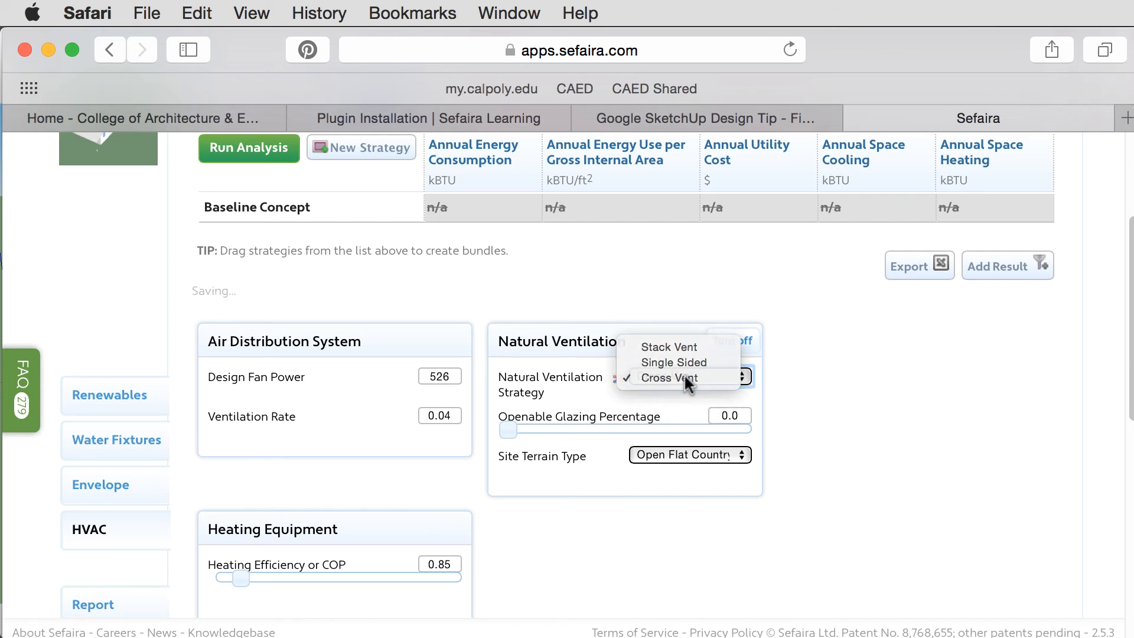
left_click(685, 377)
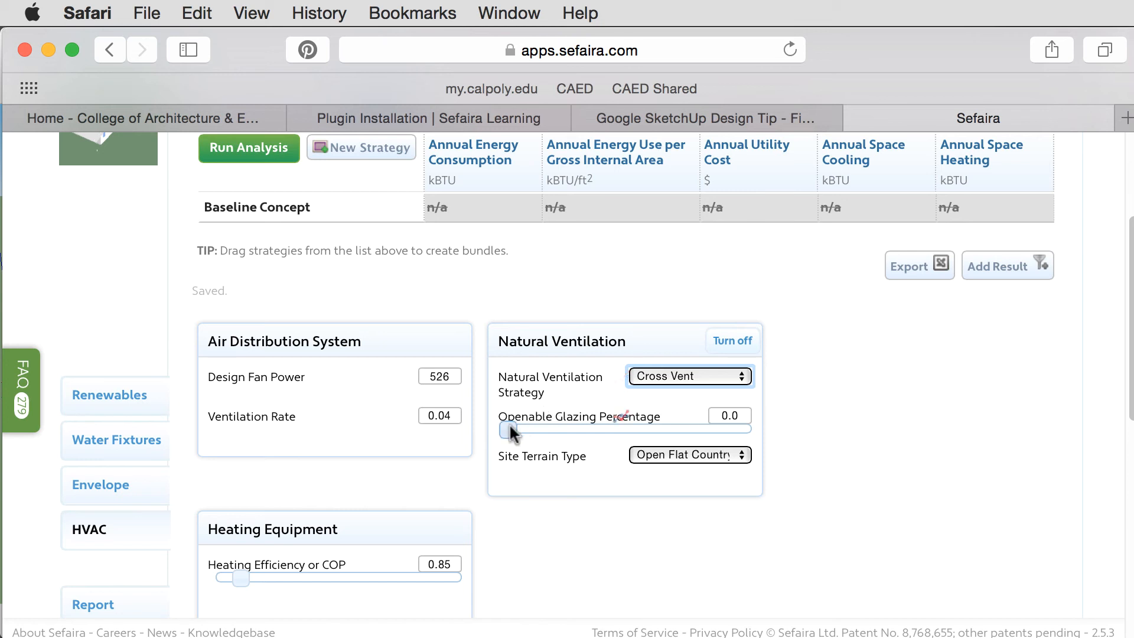
left_click_drag(511, 430, 555, 426)
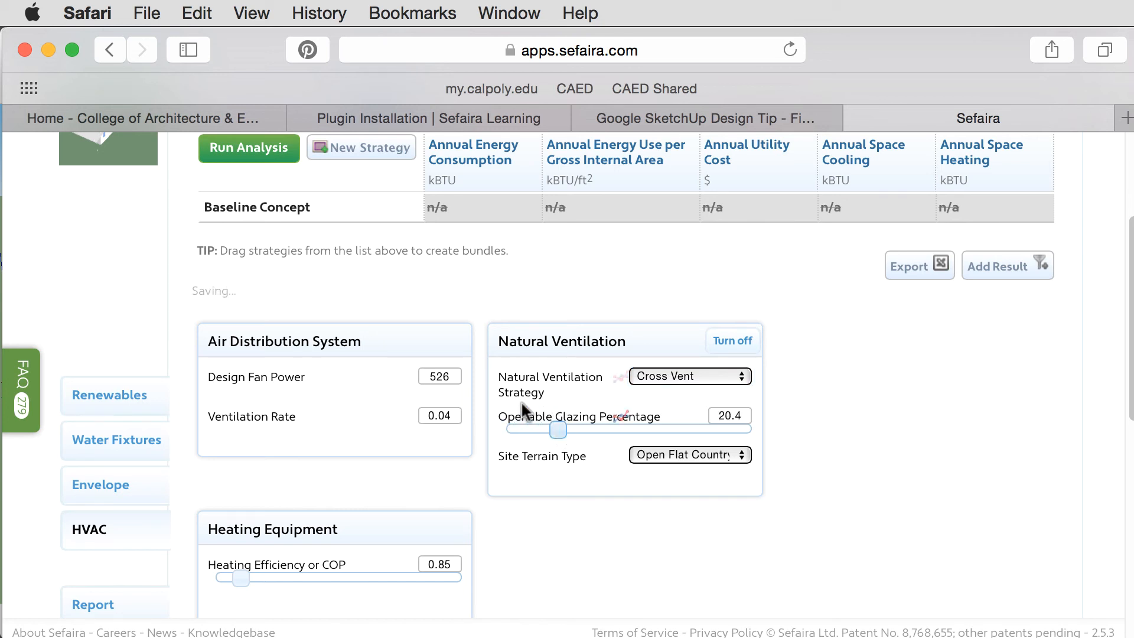
left_click(657, 453)
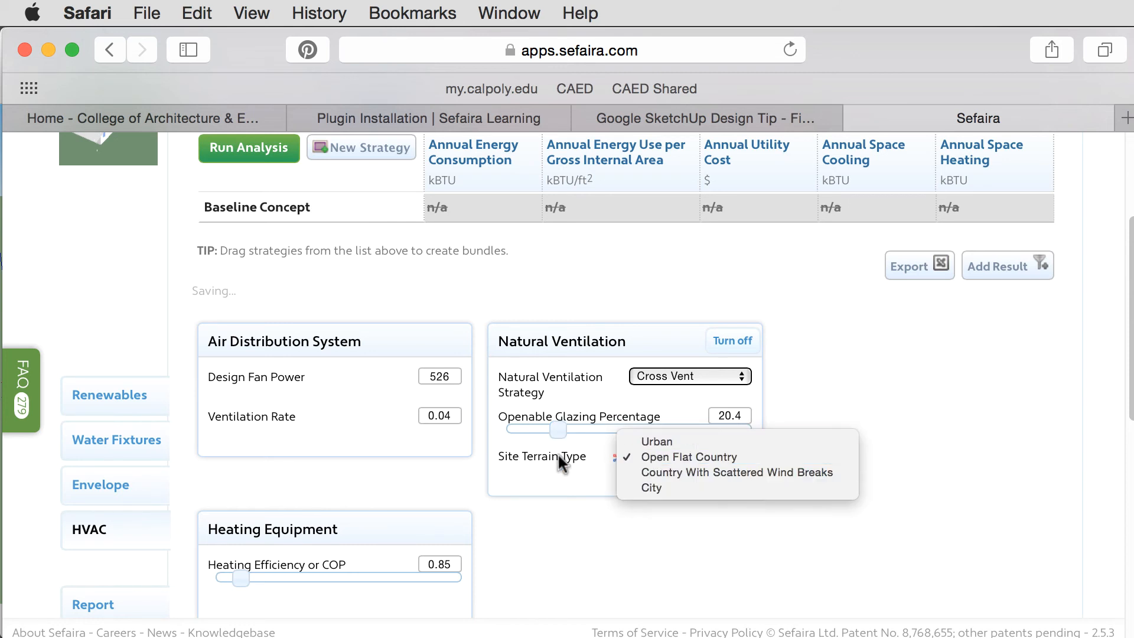
left_click(639, 516)
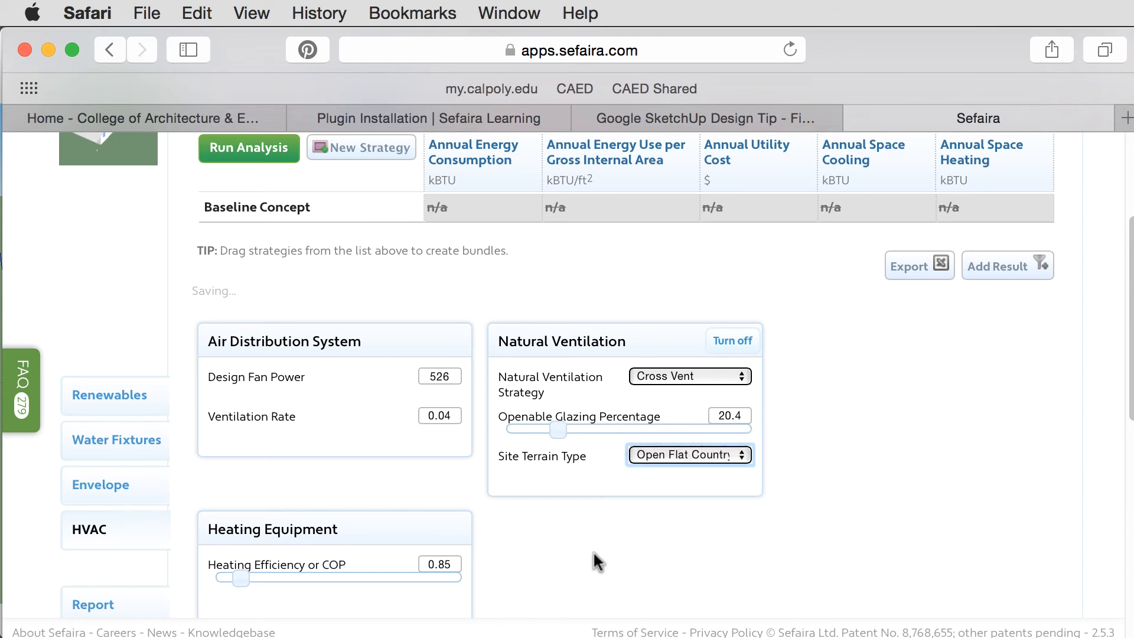
Run the analysis of the Baseline Concept and bring up its envelope settings
left_click(256, 349)
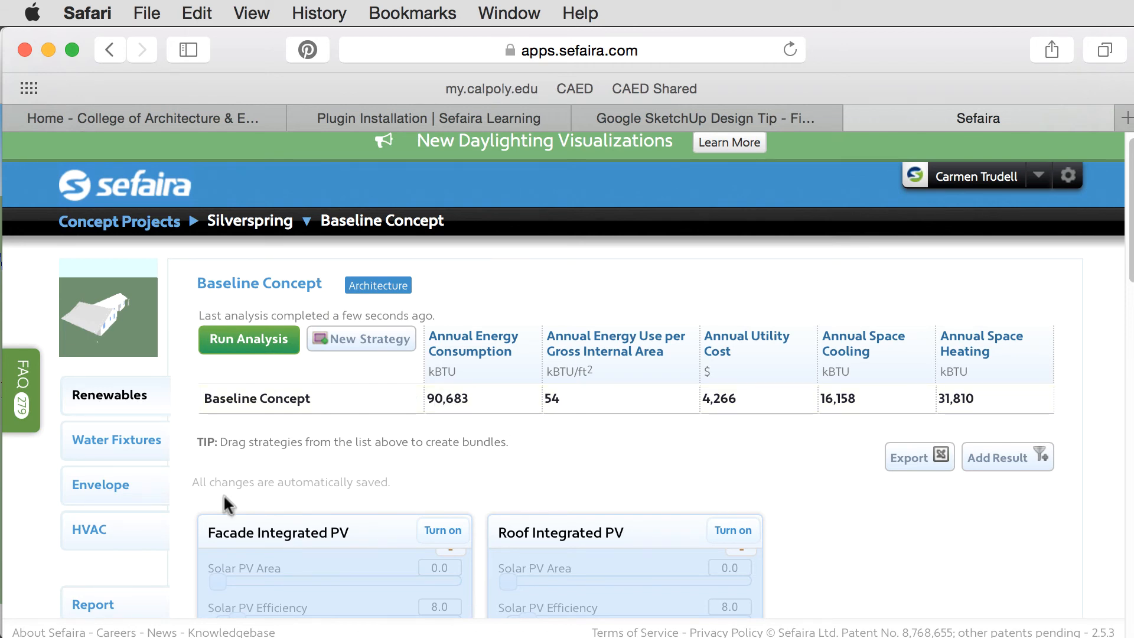
left_click(116, 490)
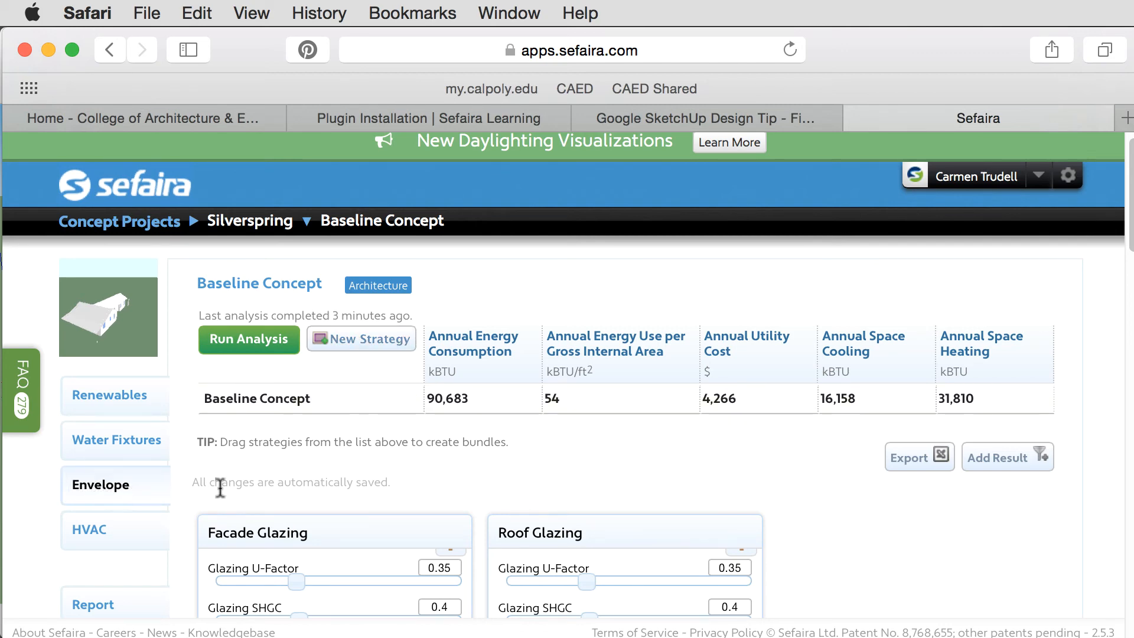
scroll(301, 485, "down", 5)
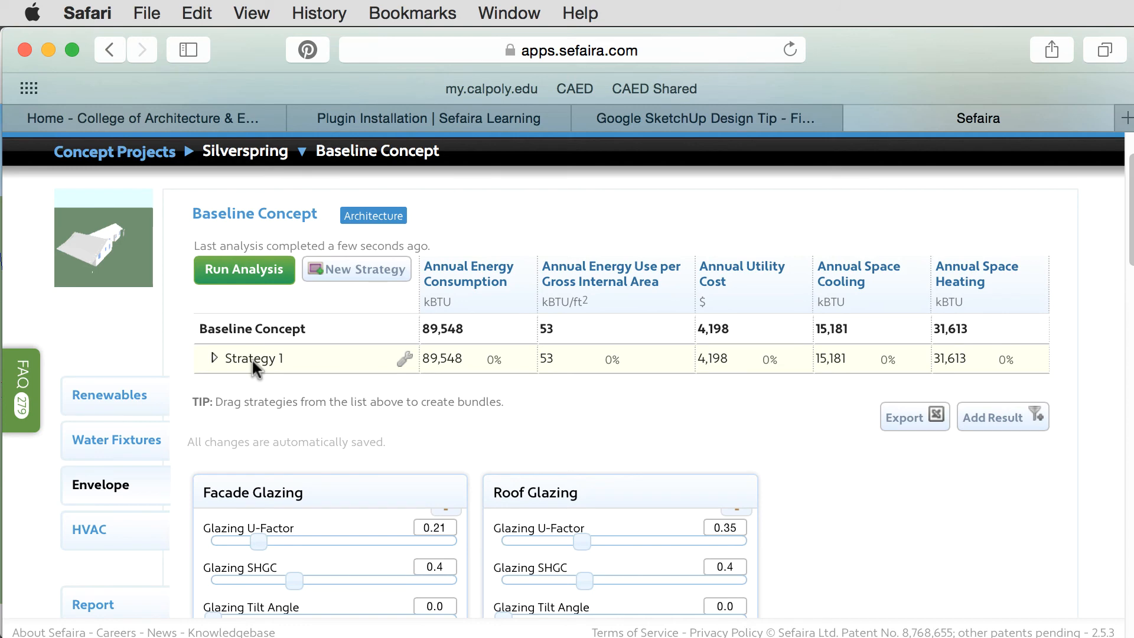
scroll(251, 358, "down", 3)
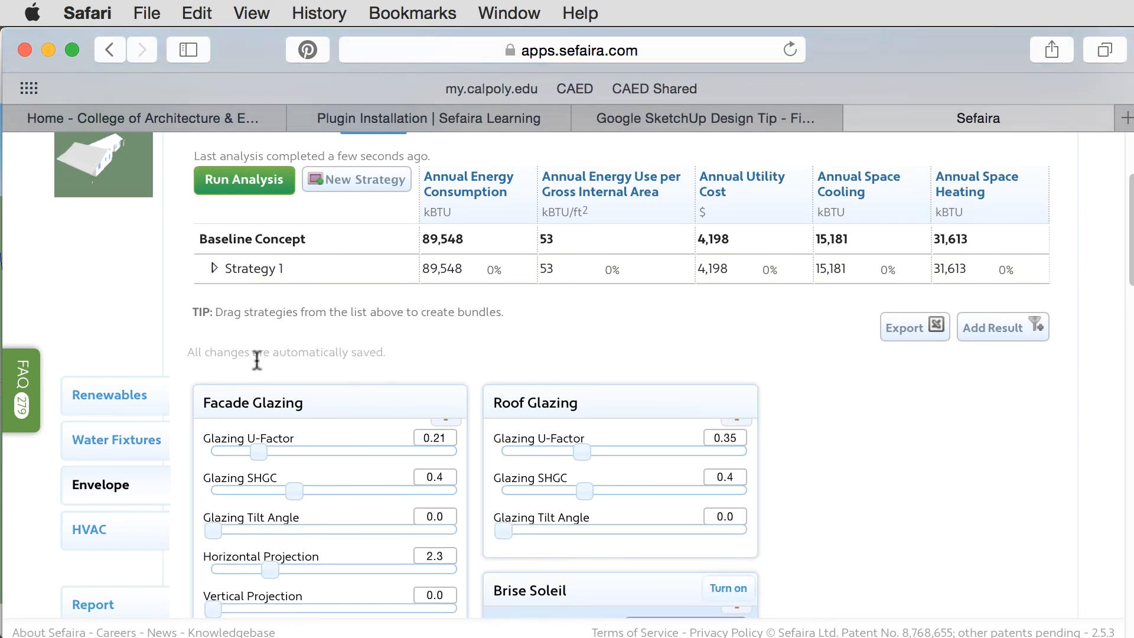
Start a new strategy, Strategy 2, containing the facade glazing U-factor, horizontal projection and vertical projection variables
left_click(376, 188)
scroll(349, 173, "down", 8)
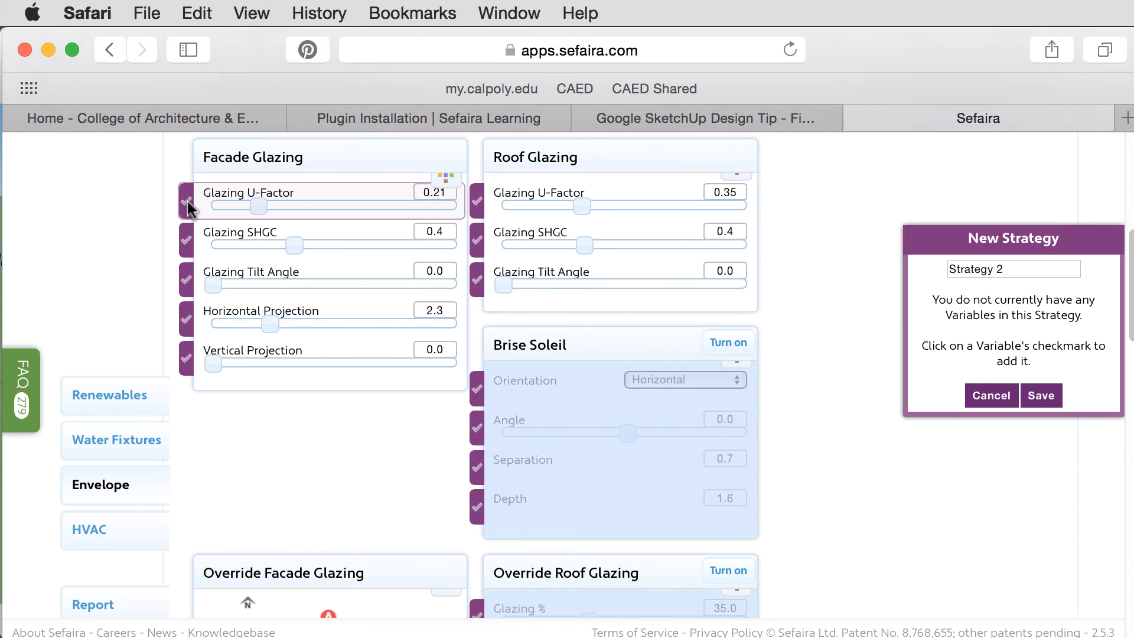
left_click(187, 202)
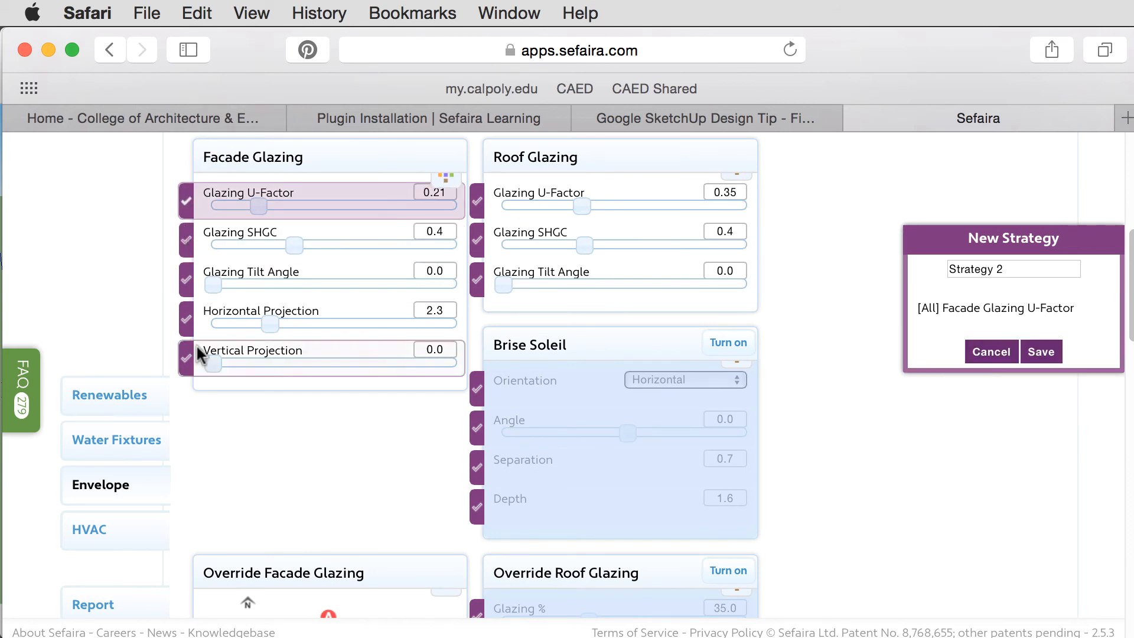
left_click(186, 320)
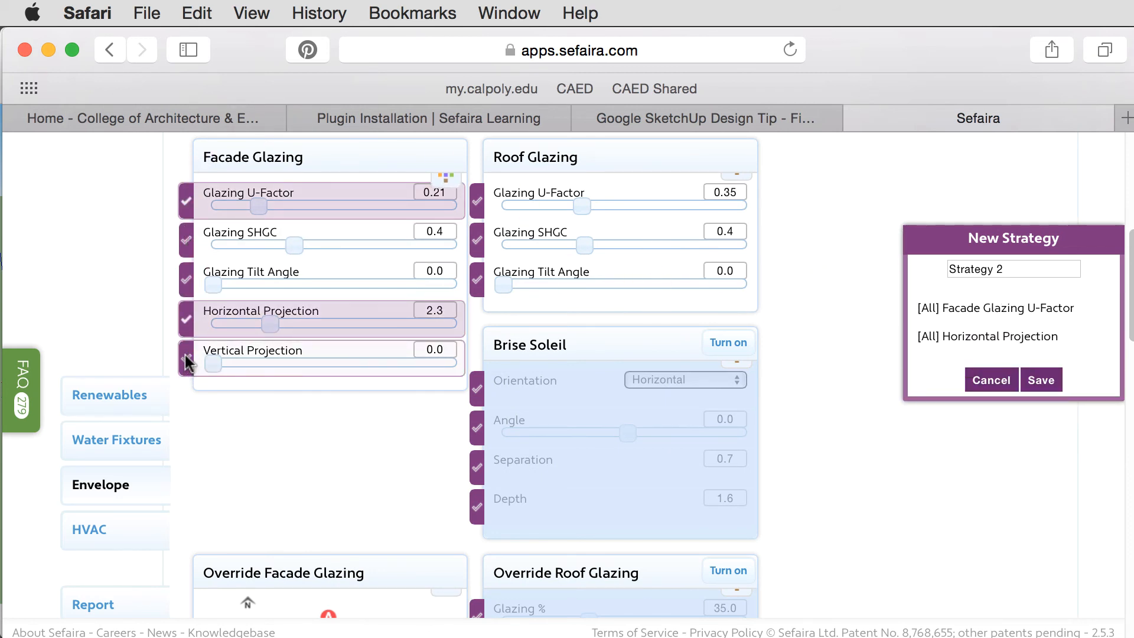
left_click(186, 355)
Add the core structure and leakage variables to Strategy 2 and save the strategy
scroll(277, 462, "down", 10)
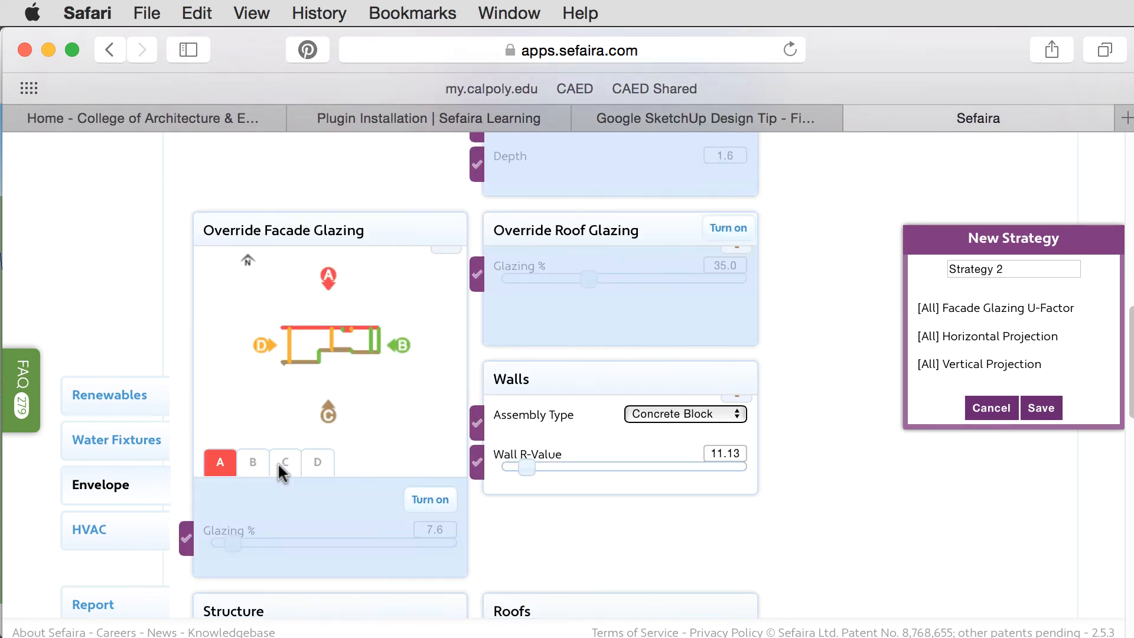
scroll(278, 462, "down", 6)
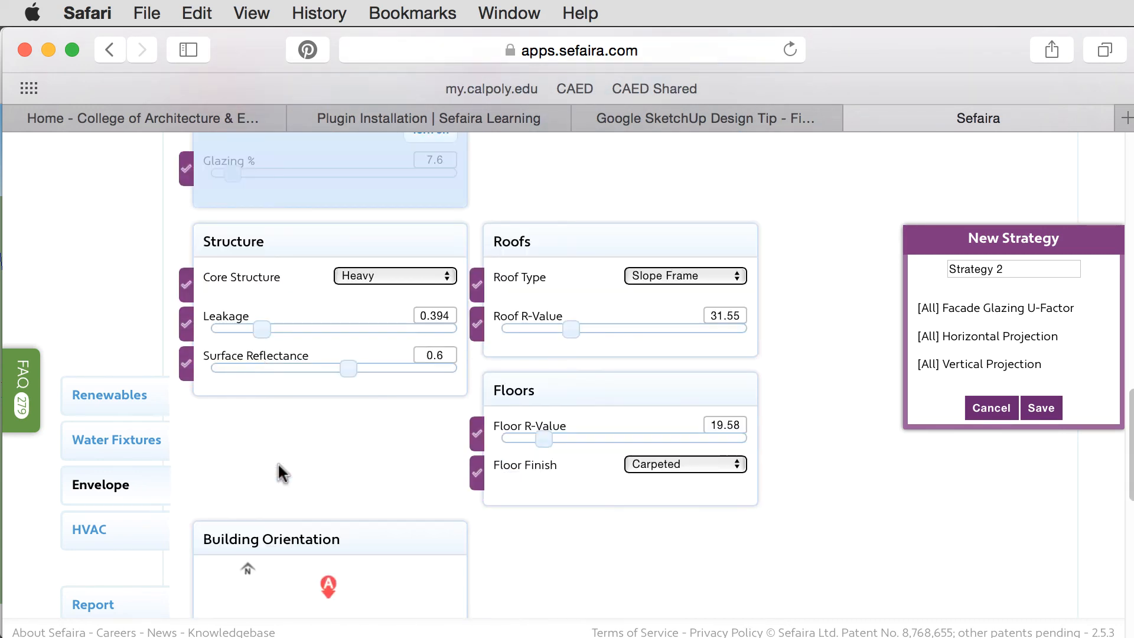
left_click(187, 279)
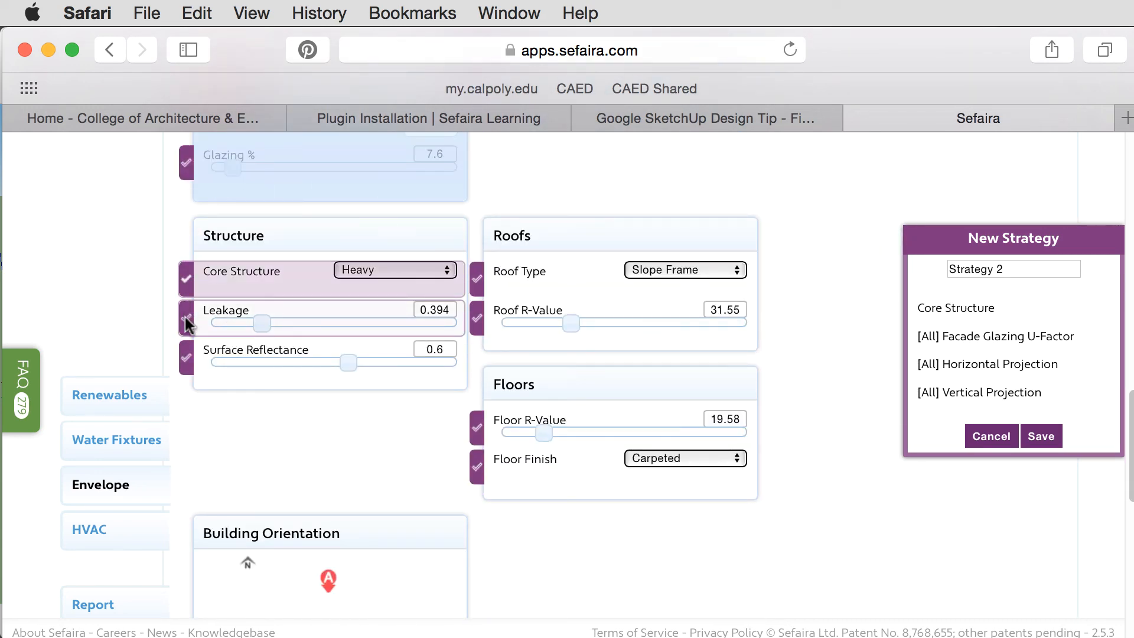
left_click(185, 319)
scroll(339, 482, "down", 3)
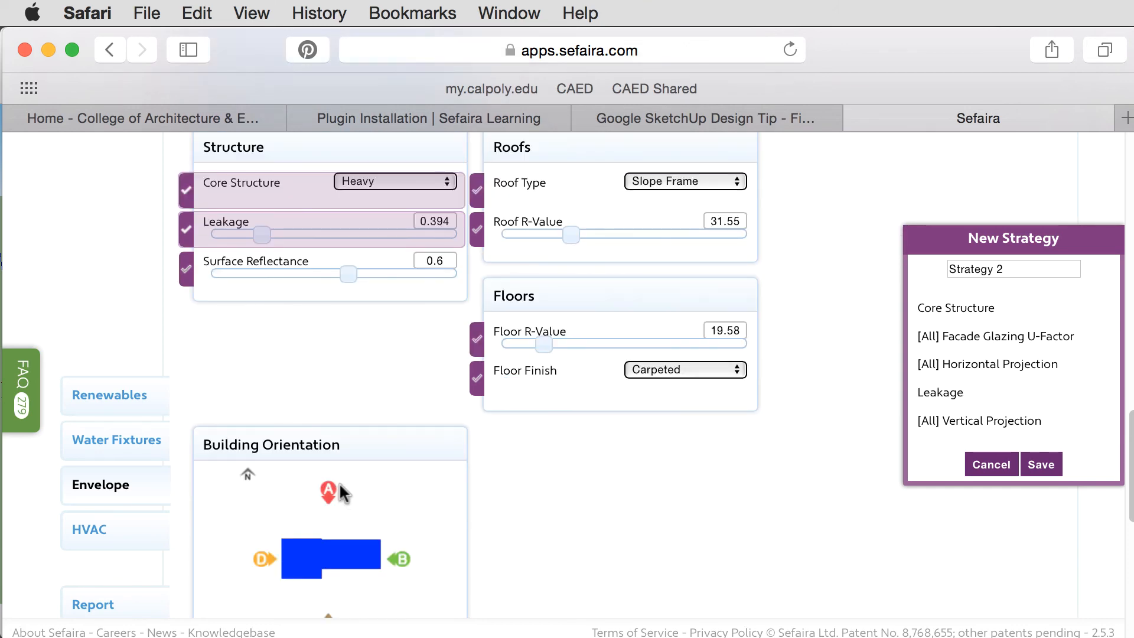
scroll(339, 482, "up", 4)
left_click(1040, 464)
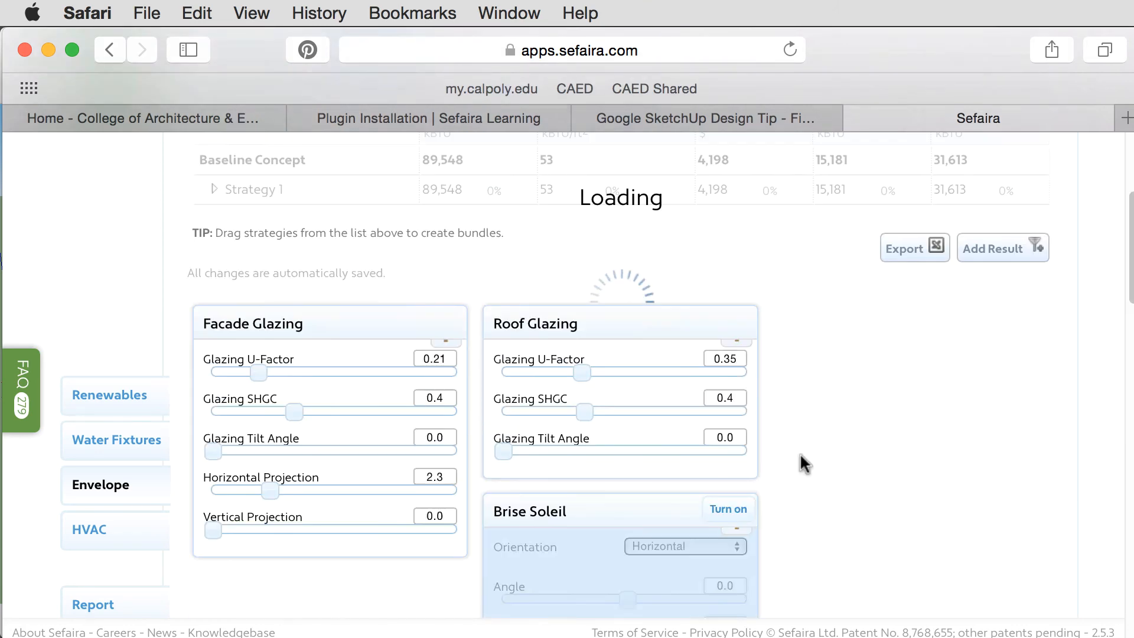
Expand Strategy 2 in the results table and set its facade glazing U-factor to 0.20 BTU/h·ft²·°F
scroll(800, 454, "up", 3)
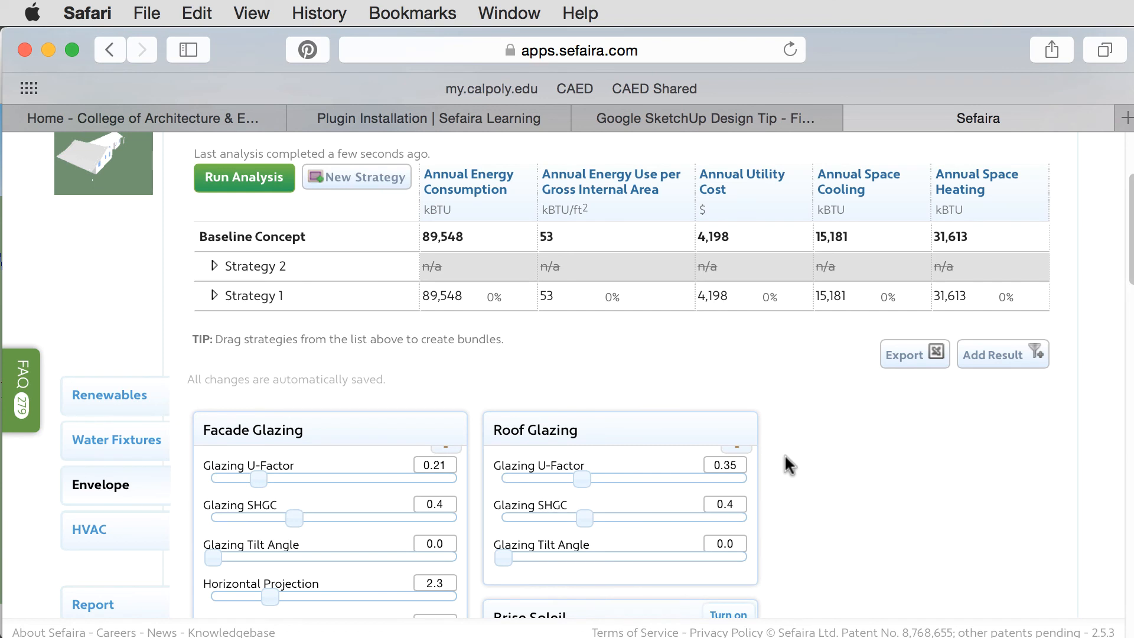
left_click(214, 265)
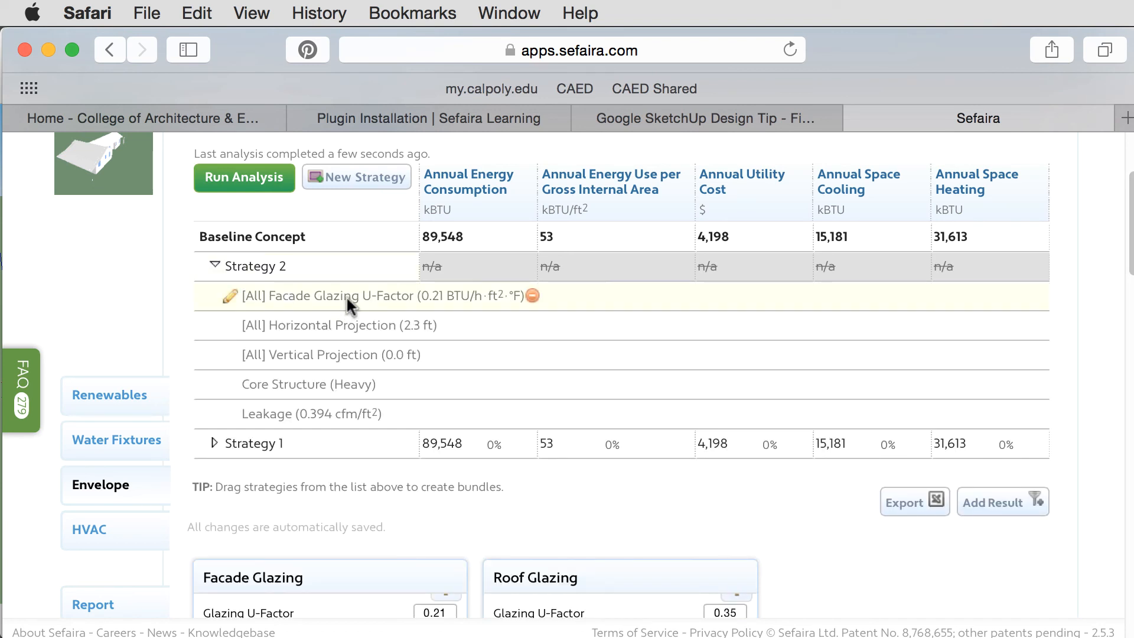
left_click(228, 298)
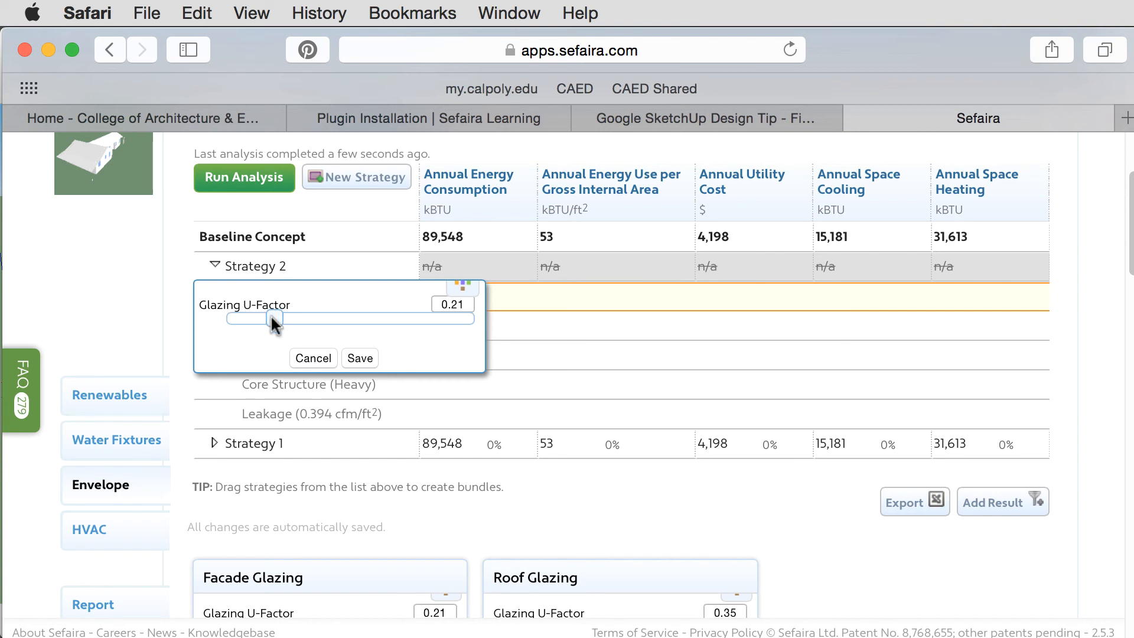
left_click_drag(271, 318, 268, 317)
left_click(362, 357)
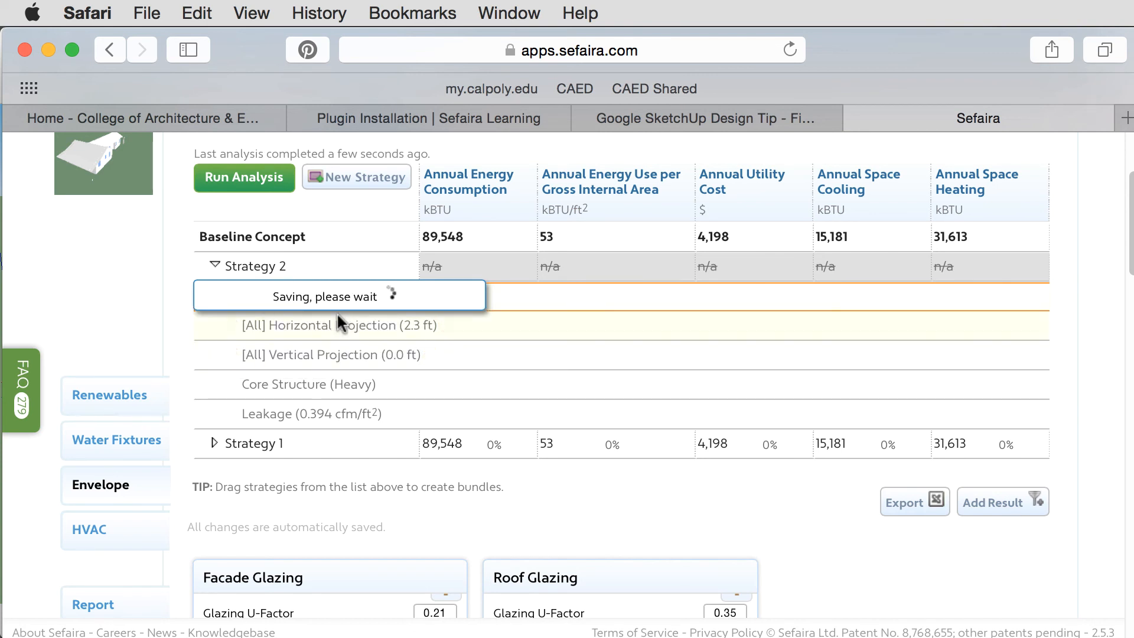
Set Strategy 2's horizontal projection to 1.6 ft and increase its vertical projection, saving both values
left_click(228, 325)
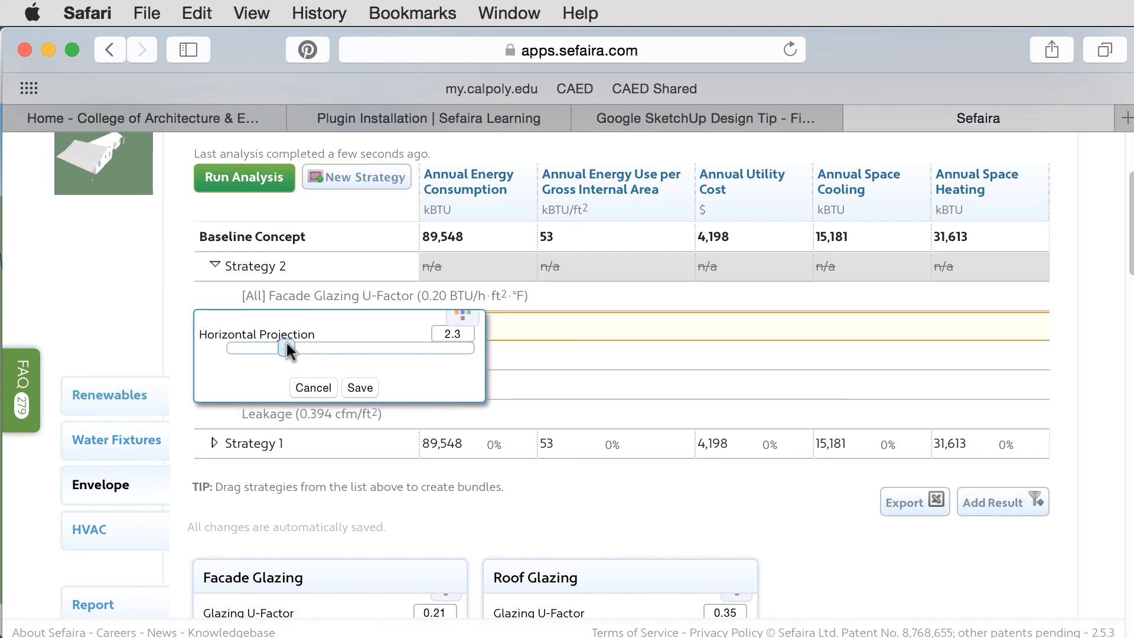
left_click_drag(285, 341, 268, 341)
left_click(359, 387)
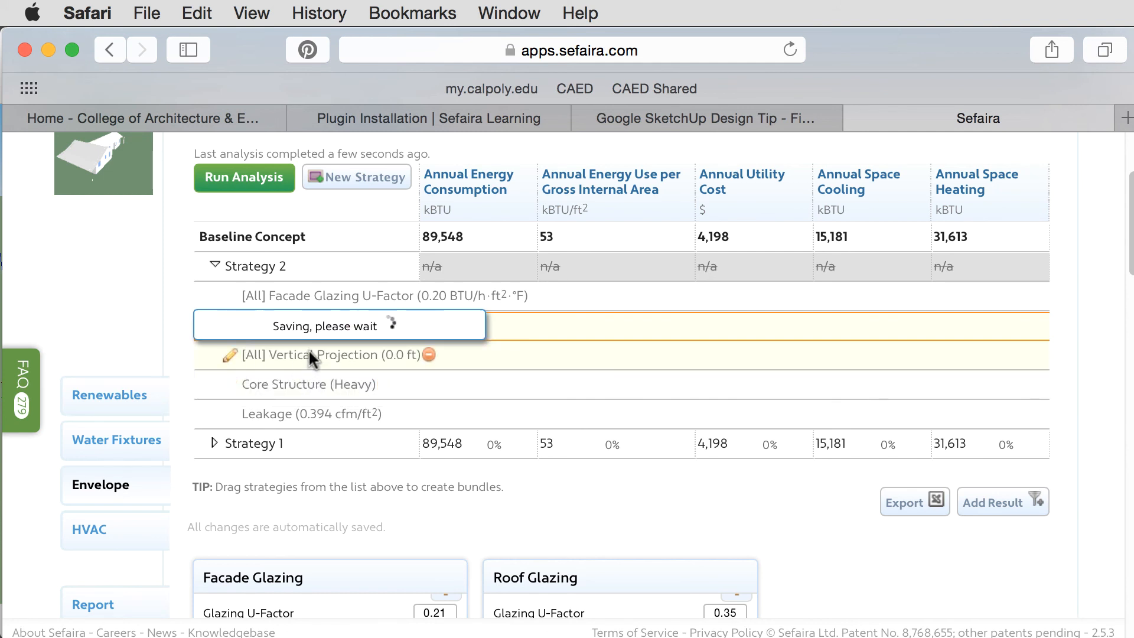
left_click(230, 355)
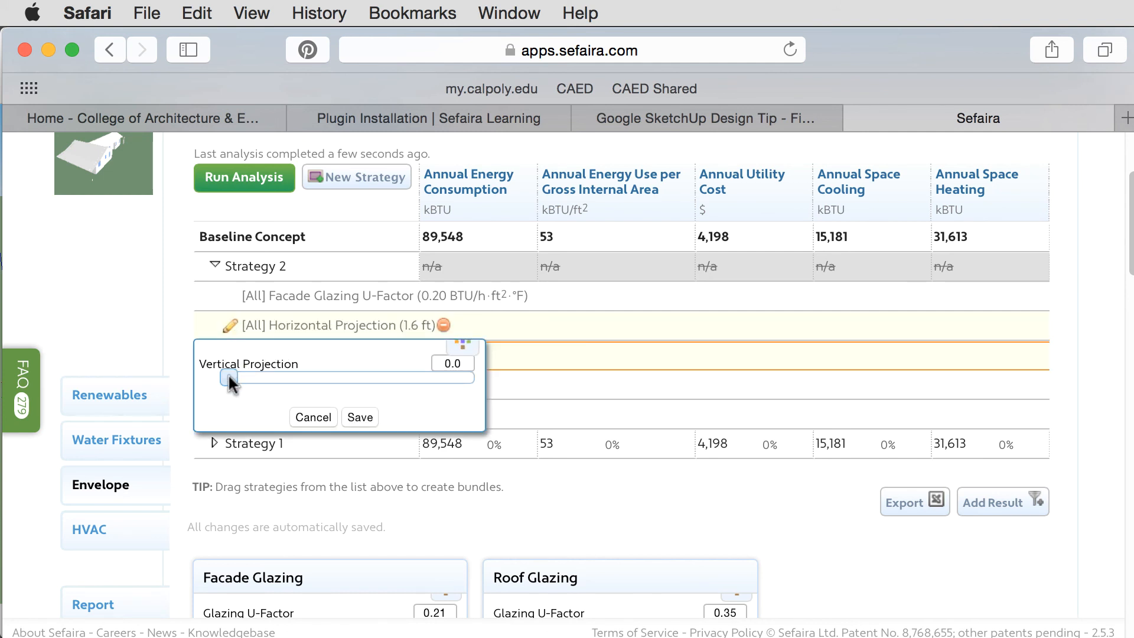
left_click_drag(235, 378, 262, 375)
left_click(353, 415)
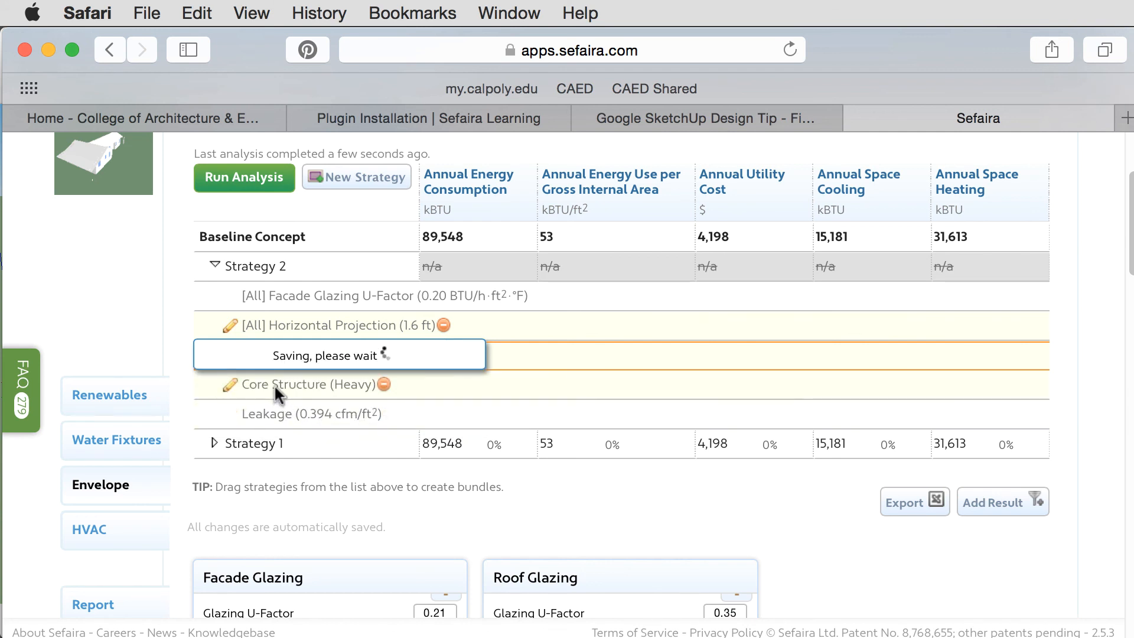
Change Strategy 2's core structure to Medium and save it
left_click(230, 384)
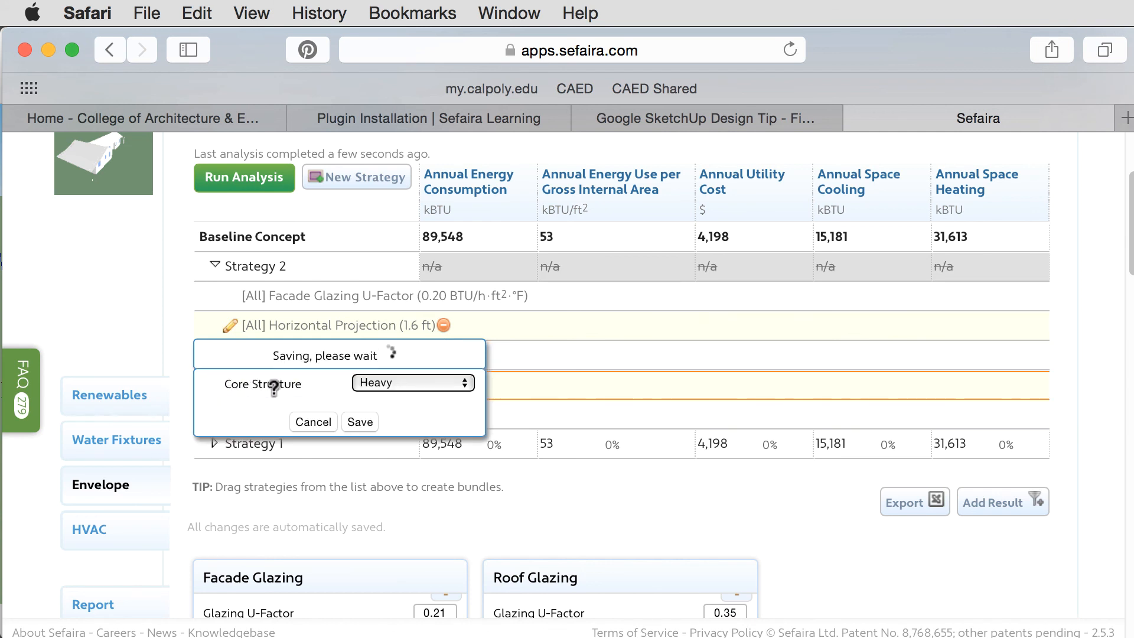
left_click(388, 378)
left_click(387, 351)
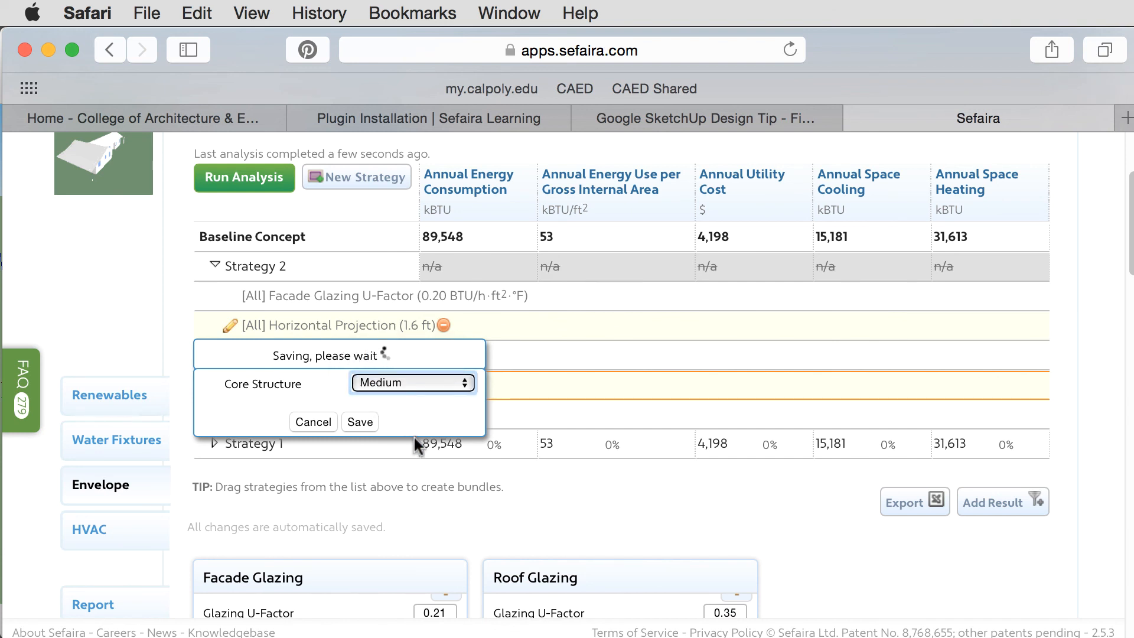
left_click(351, 418)
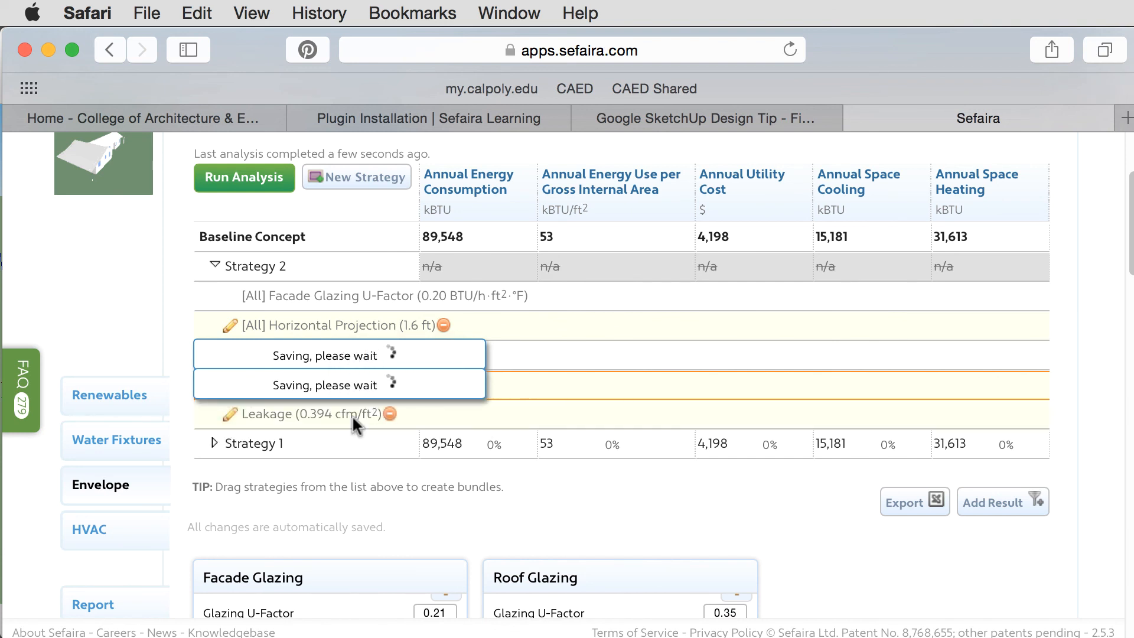